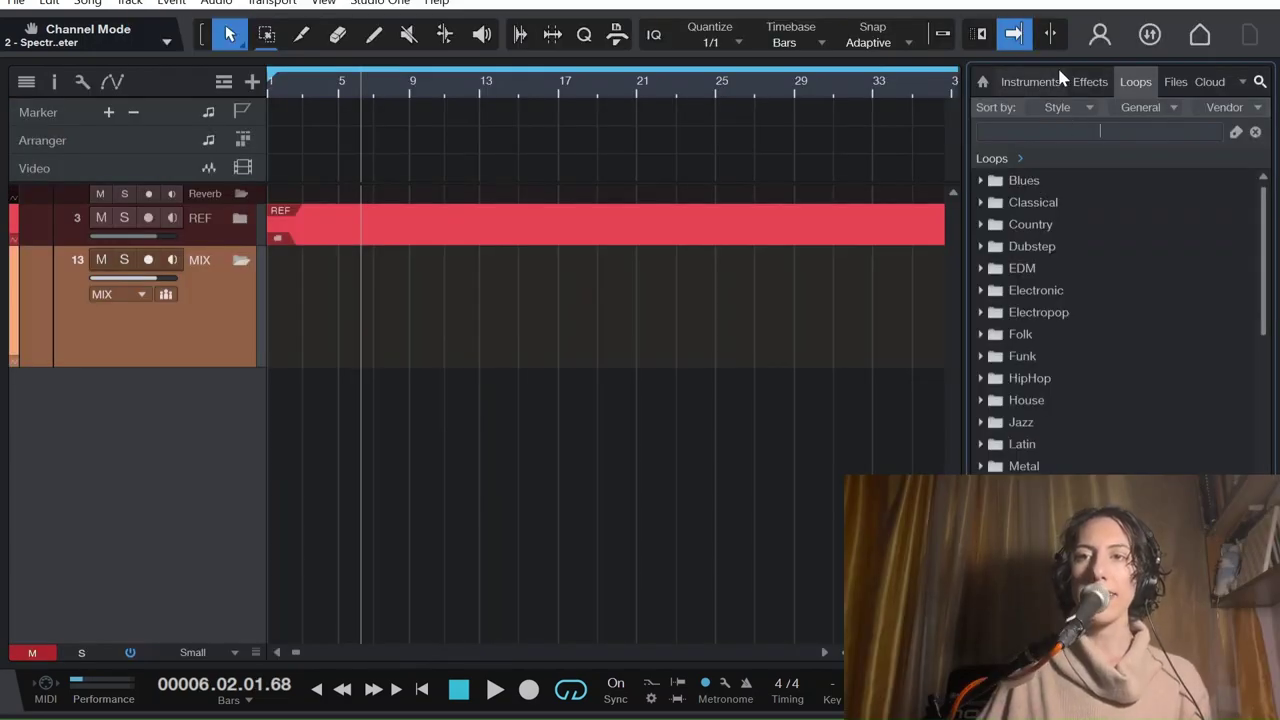
Search the instruments for "pigm" and add Pigments as a new instrument track below the MIX track.
{"action": "left_click", "coordinate": [1058, 80]}
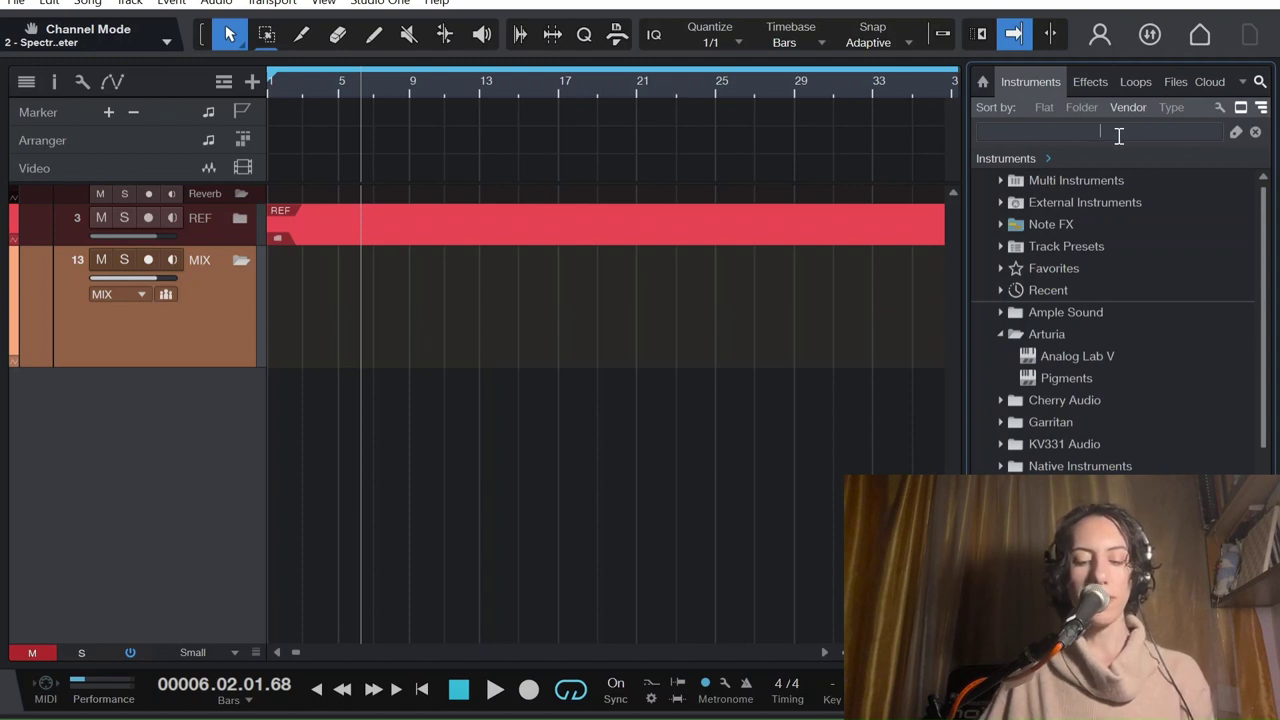
{"action": "type", "text": "pigm"}
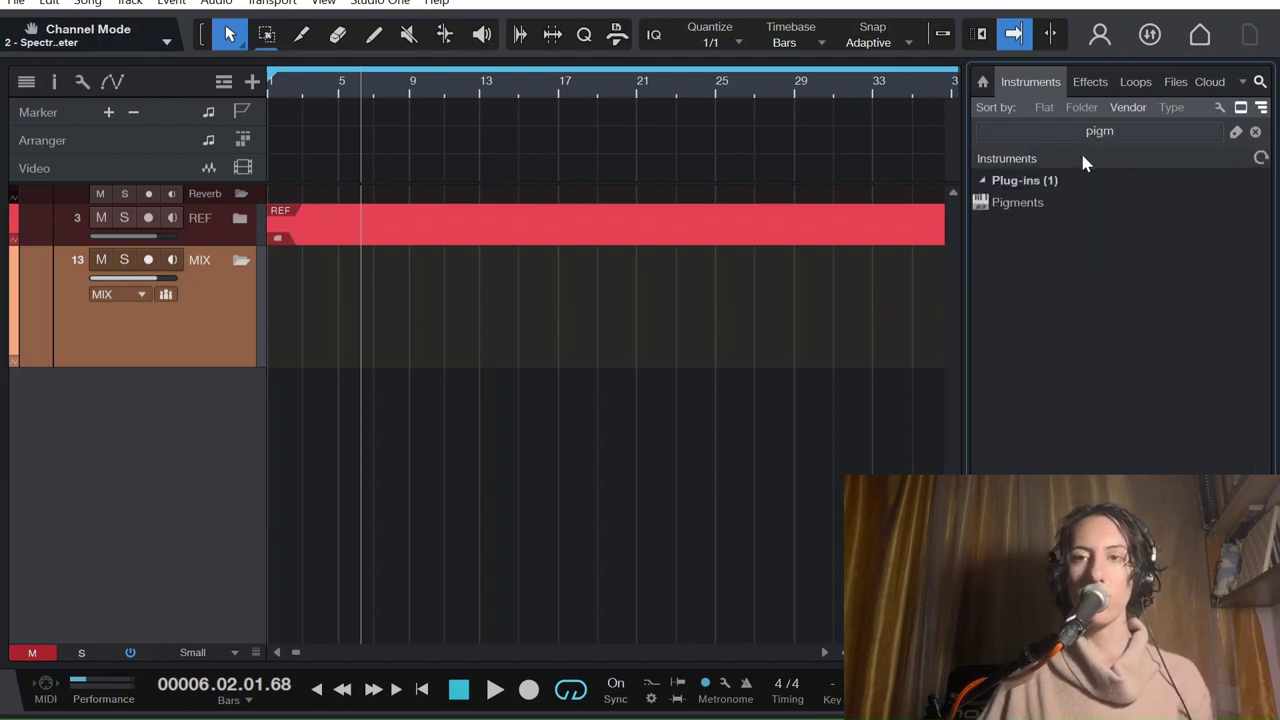
{"action": "left_click", "coordinate": [1068, 201]}
{"action": "left_click_drag", "start_coordinate": [1070, 205], "coordinate": [298, 402]}
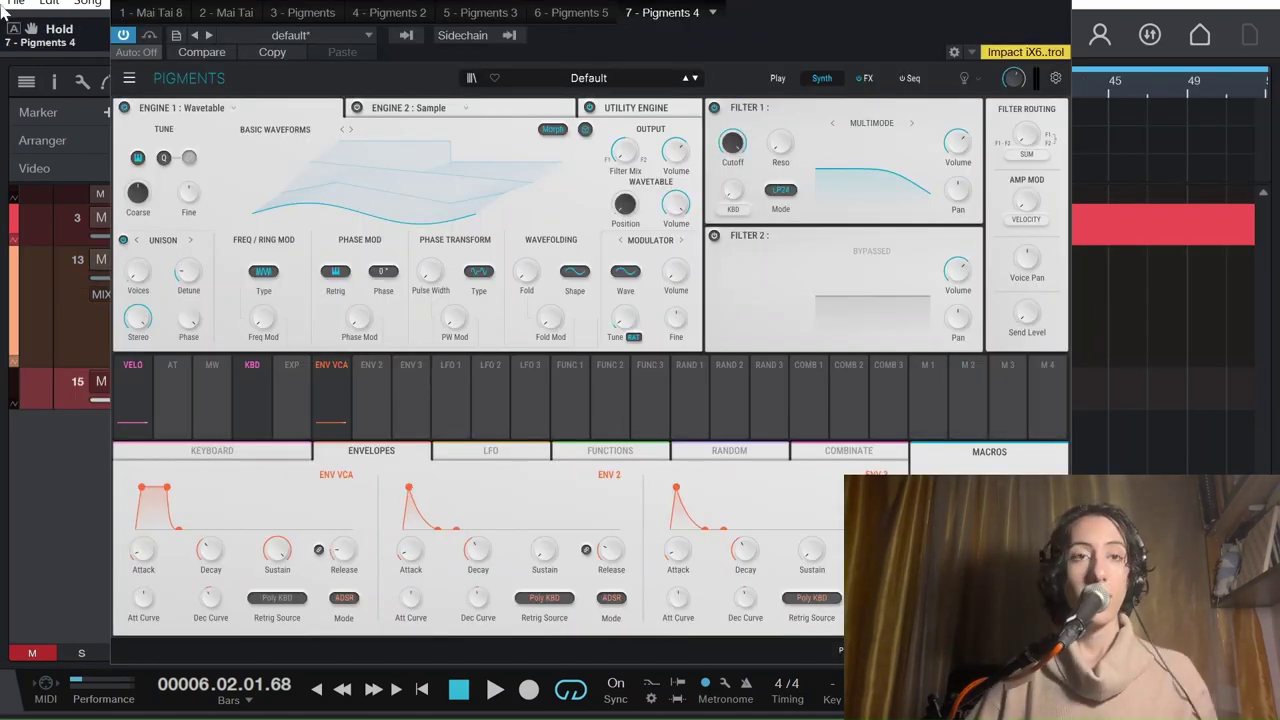
Start from a new Default preset and switch off Filter 1 and Engine 1.
{"action": "left_click", "coordinate": [129, 78]}
{"action": "left_click", "coordinate": [166, 96]}
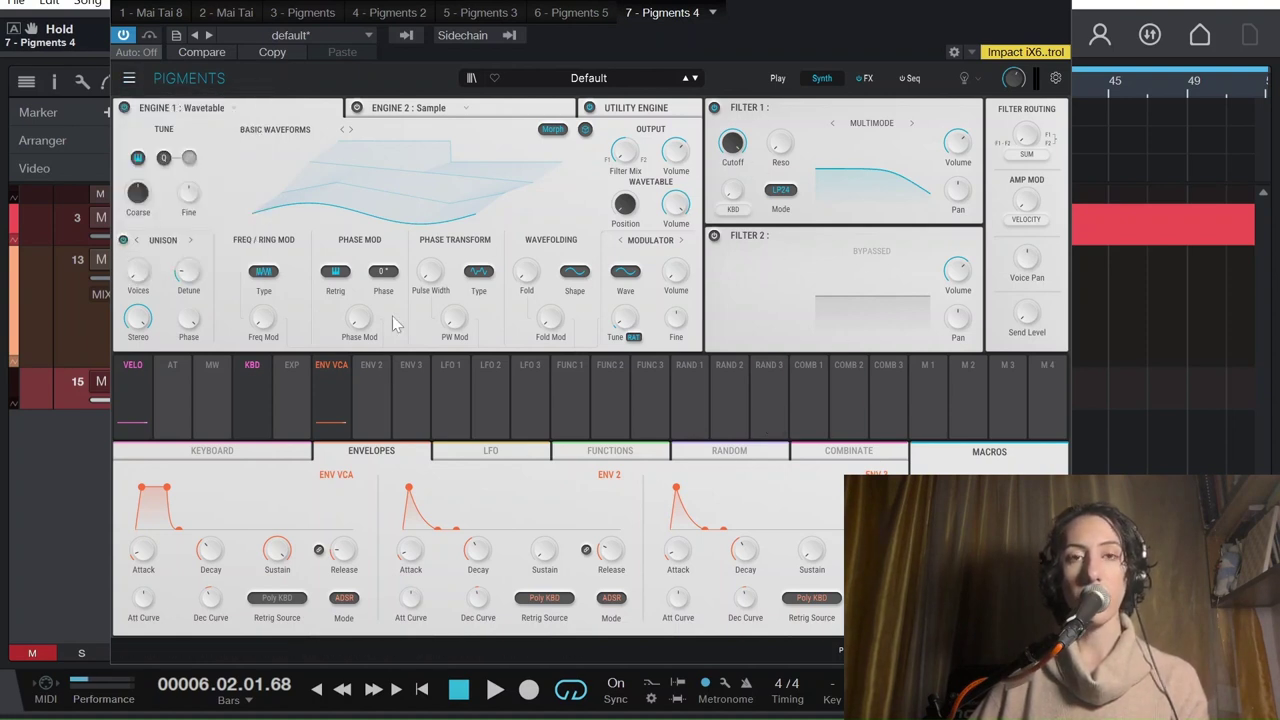
{"action": "left_click", "coordinate": [715, 108]}
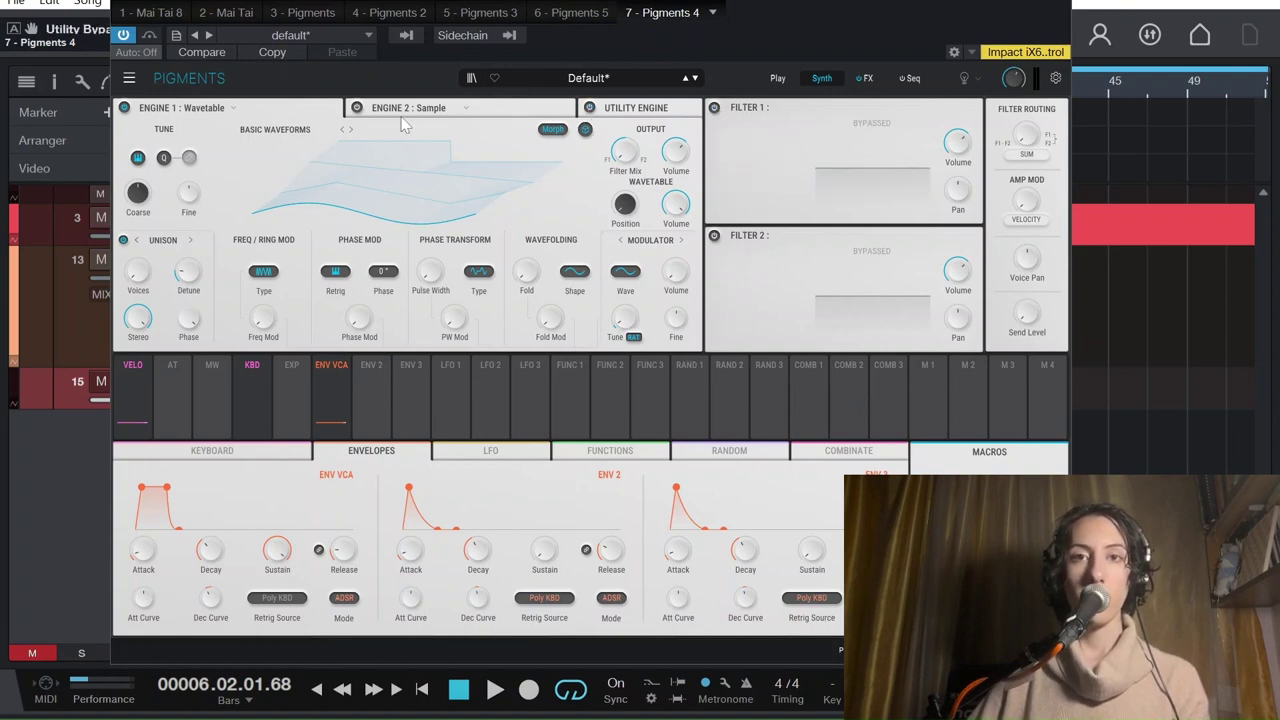
{"action": "left_click", "coordinate": [125, 108]}
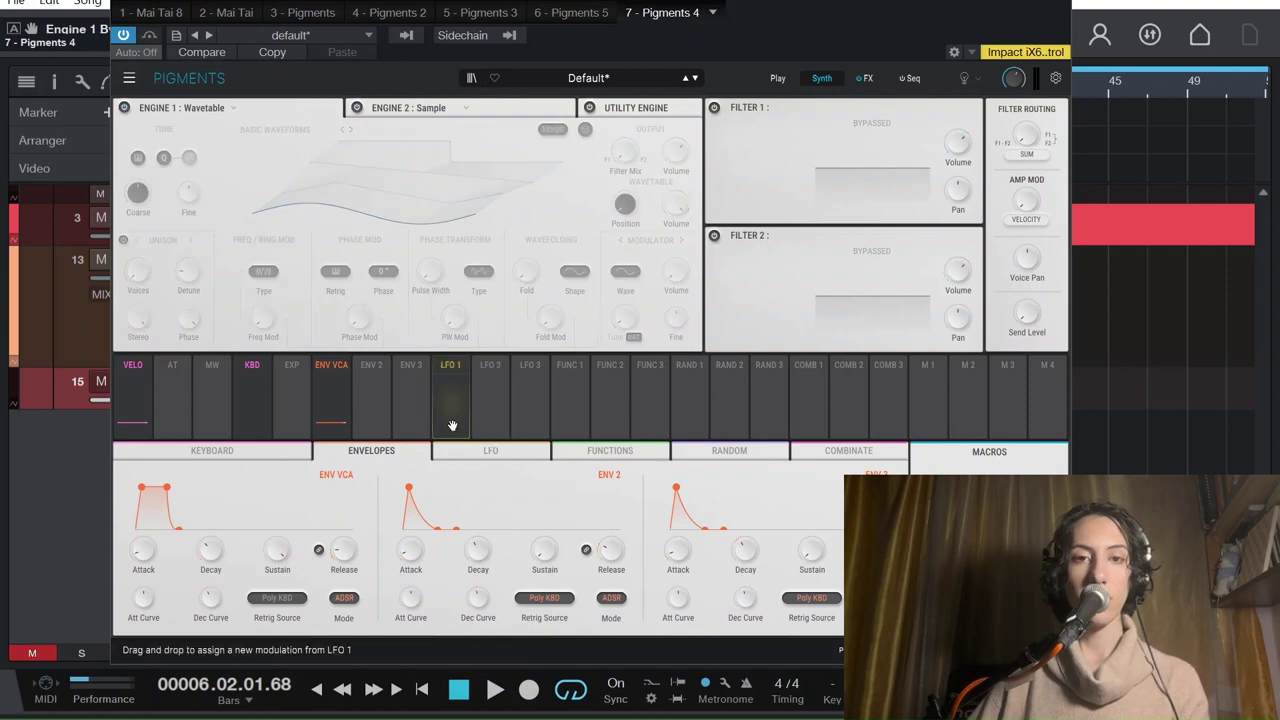
Bypass the FX section and look through the FX, Seq and Play pages before returning to the Synth page.
{"action": "left_click", "coordinate": [964, 76]}
{"action": "left_click", "coordinate": [822, 78]}
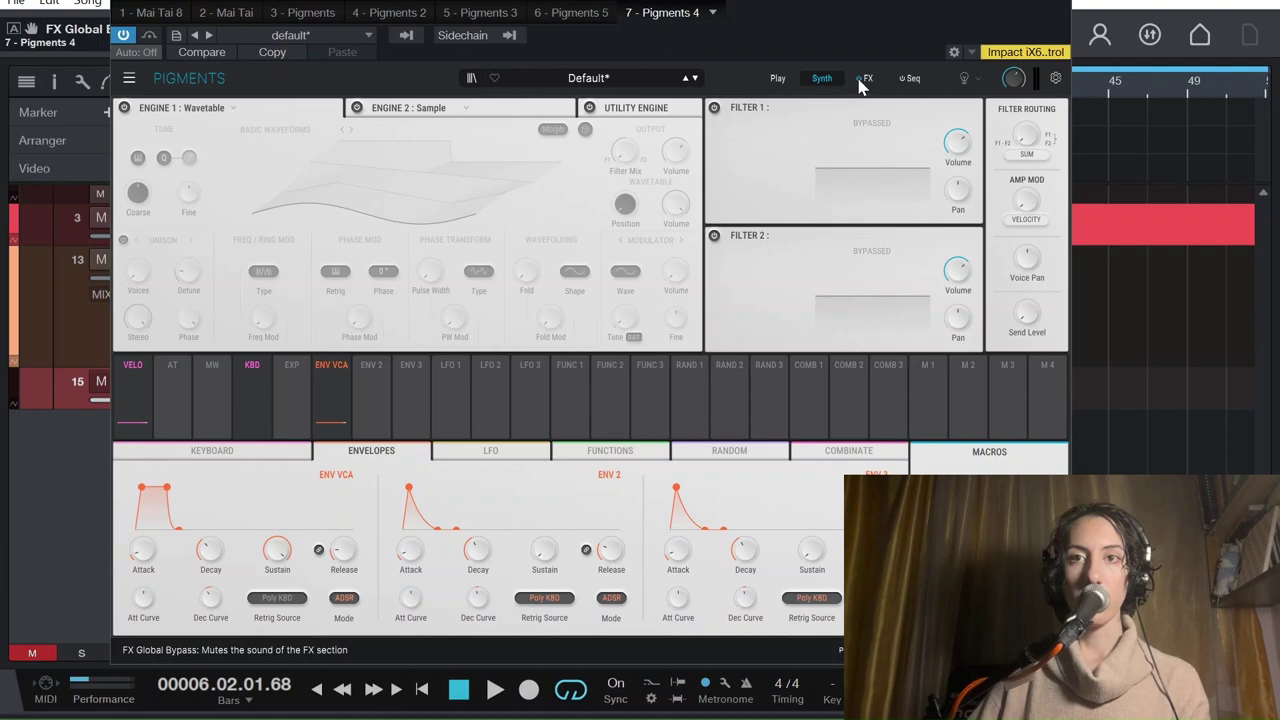
{"action": "left_click", "coordinate": [866, 79]}
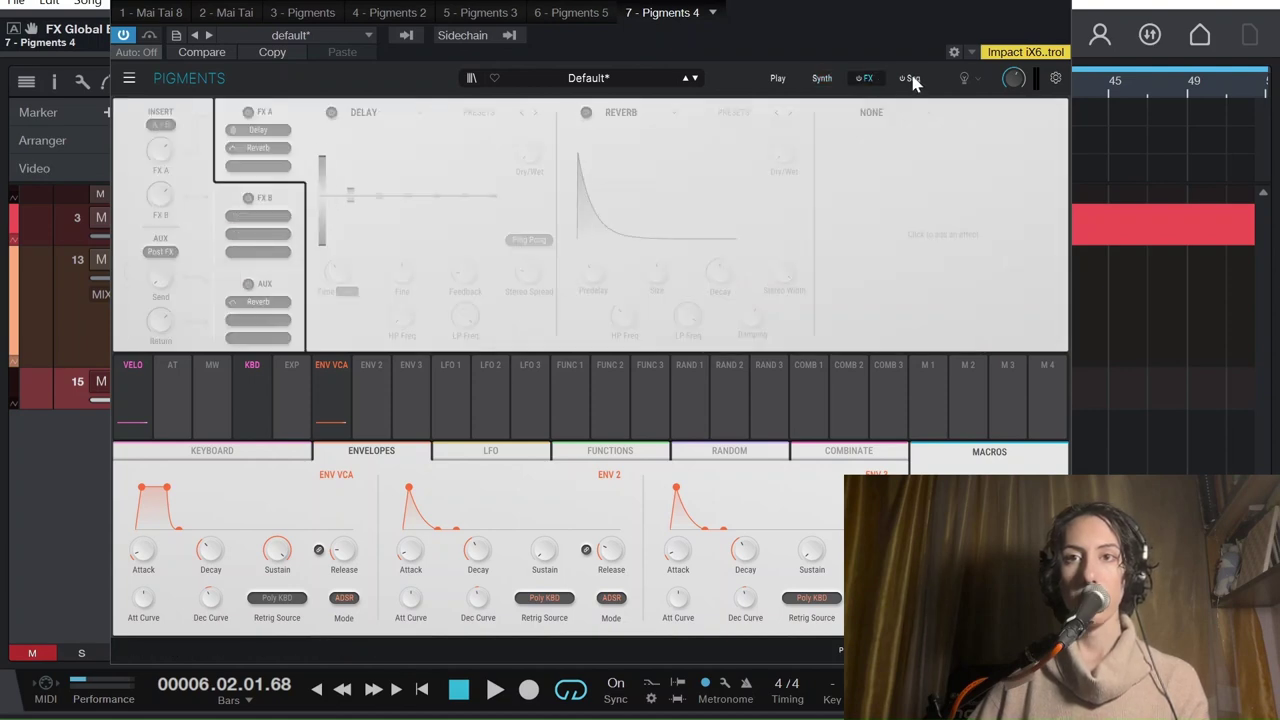
{"action": "left_click", "coordinate": [911, 79]}
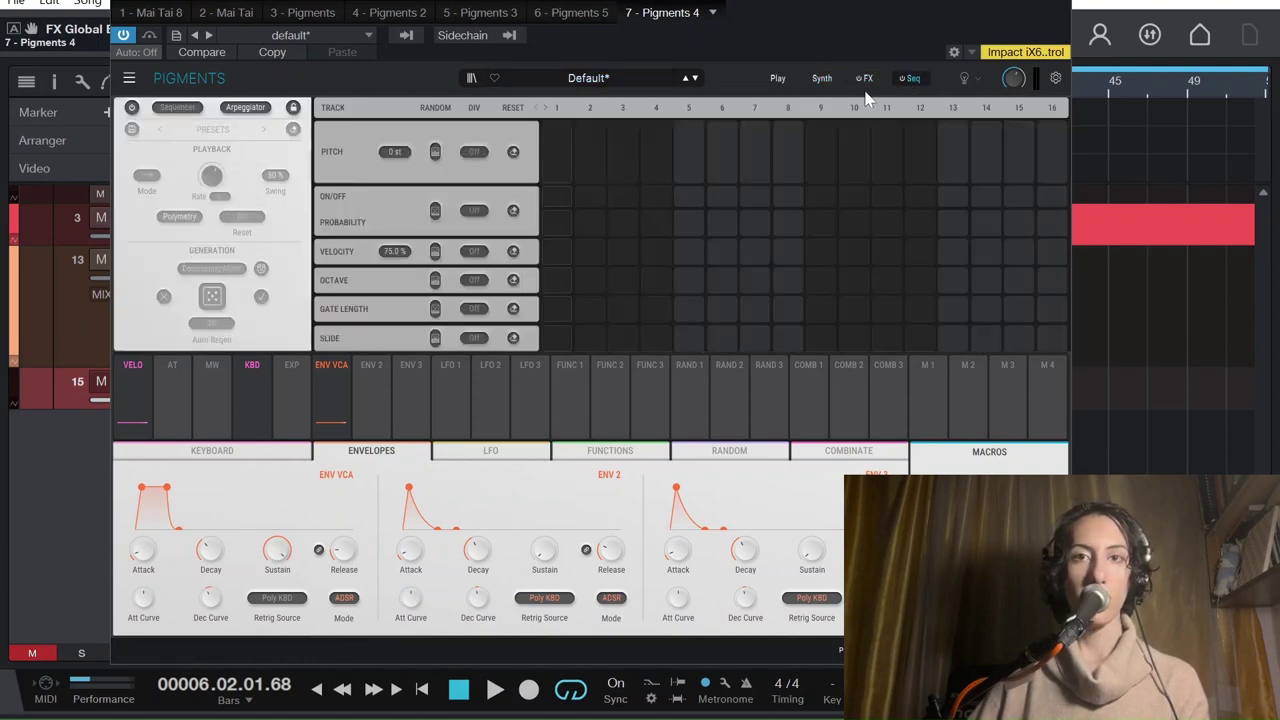
{"action": "left_click", "coordinate": [778, 79]}
{"action": "left_click", "coordinate": [821, 79]}
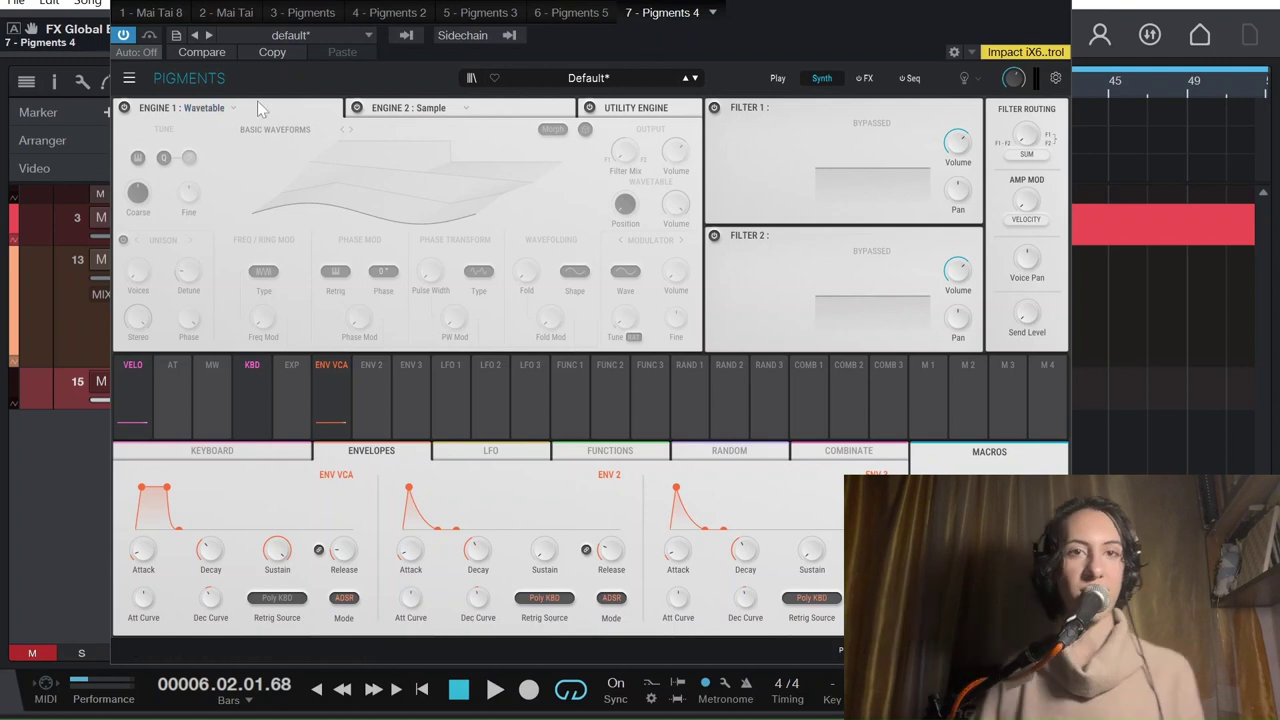
Look through the available types of Engine 2 and Engine 1, keeping Engine 1 on Wavetable.
{"action": "left_click", "coordinate": [443, 114]}
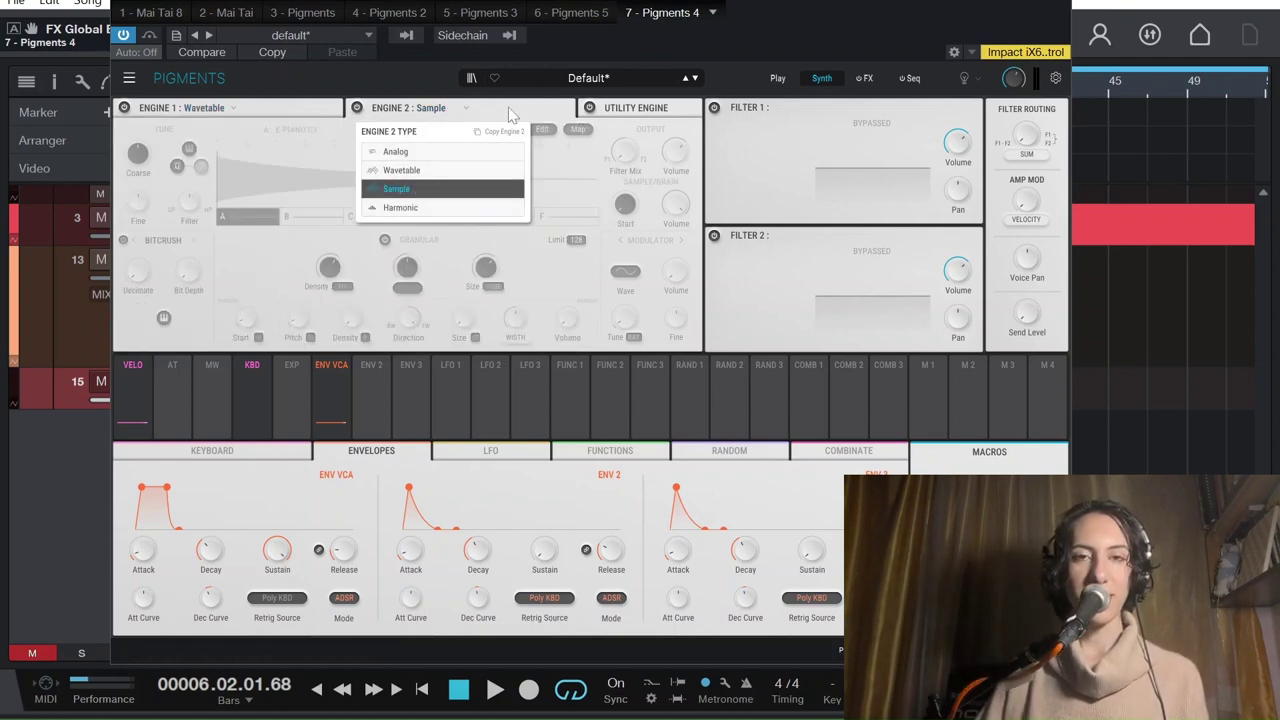
{"action": "left_click", "coordinate": [556, 114]}
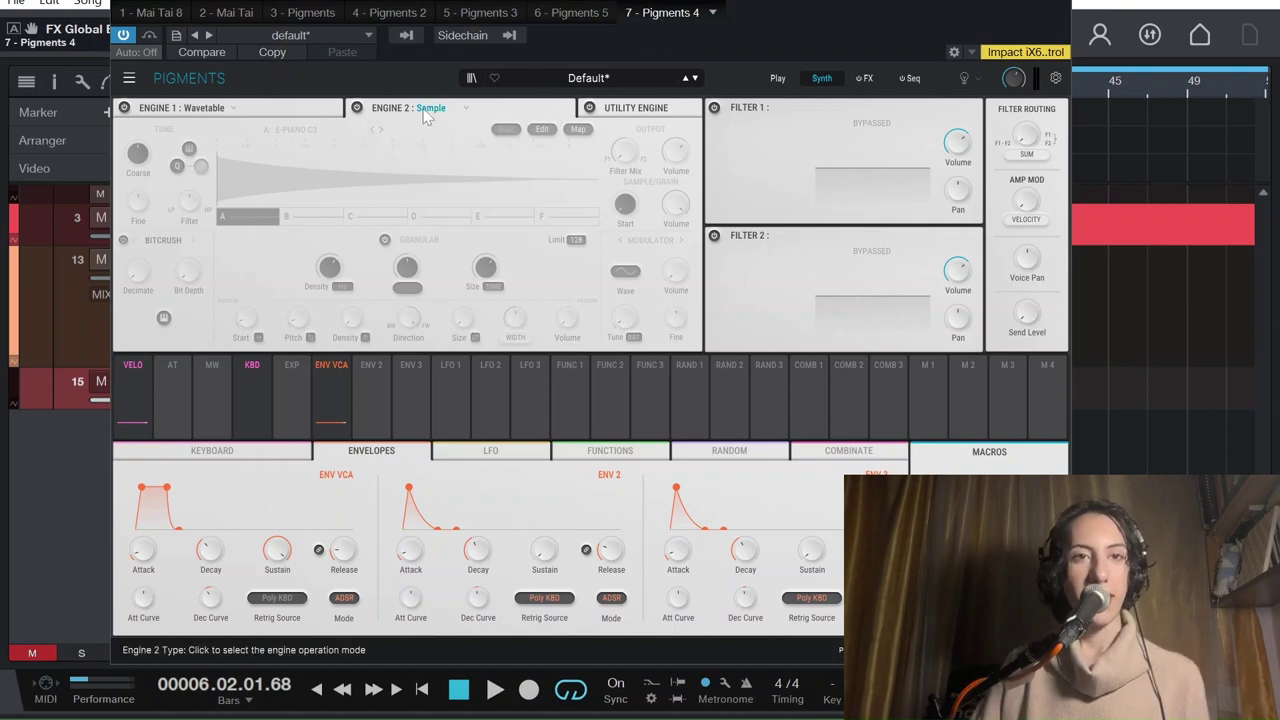
{"action": "left_click", "coordinate": [305, 104]}
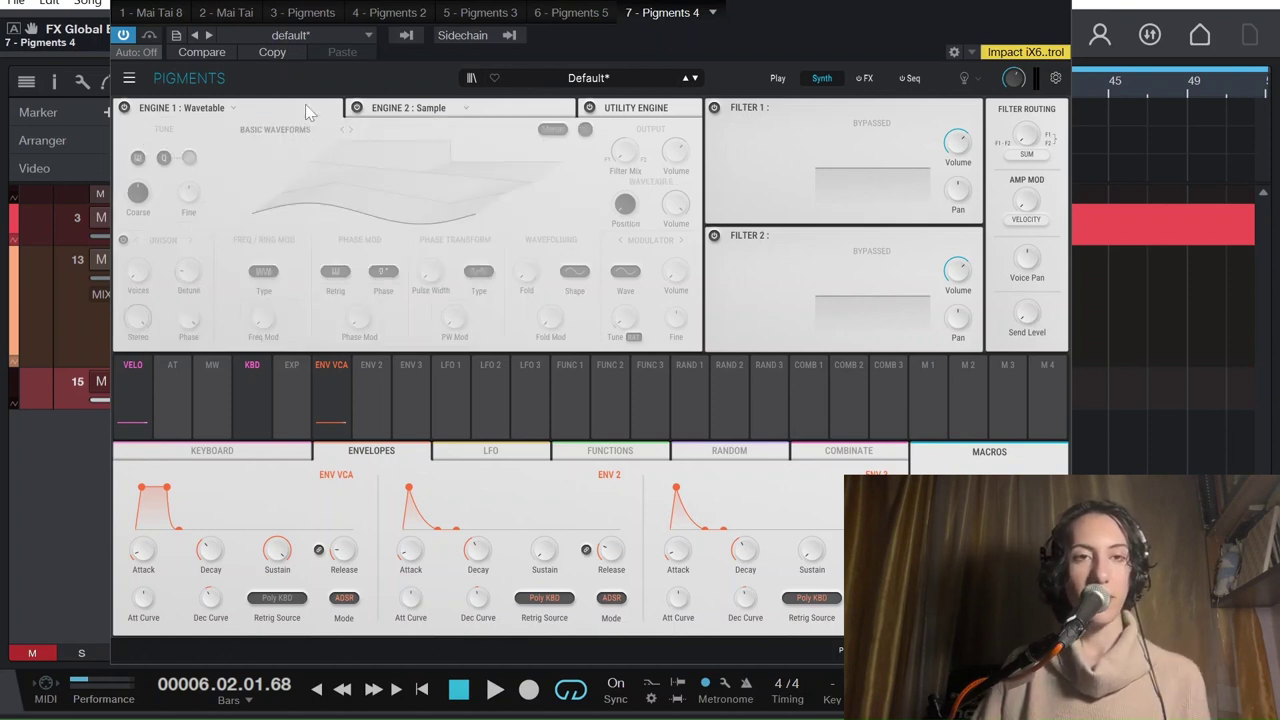
{"action": "left_click", "coordinate": [216, 113]}
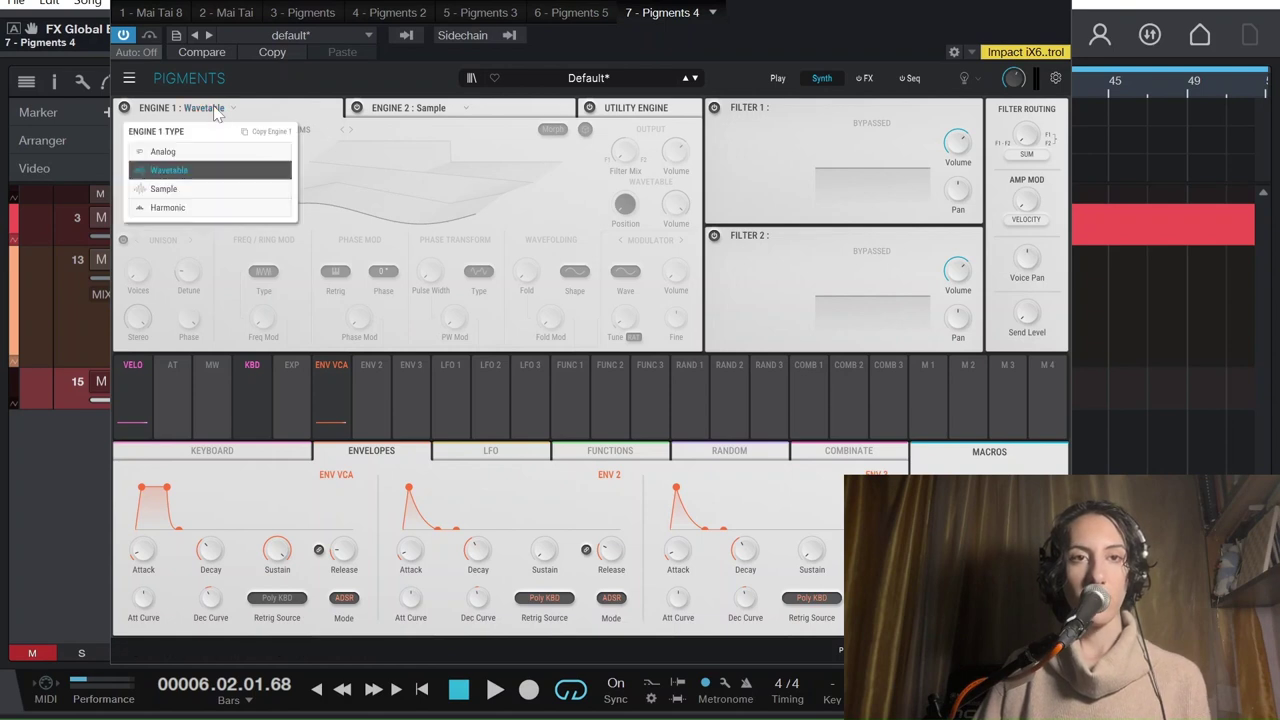
{"action": "left_click", "coordinate": [195, 171]}
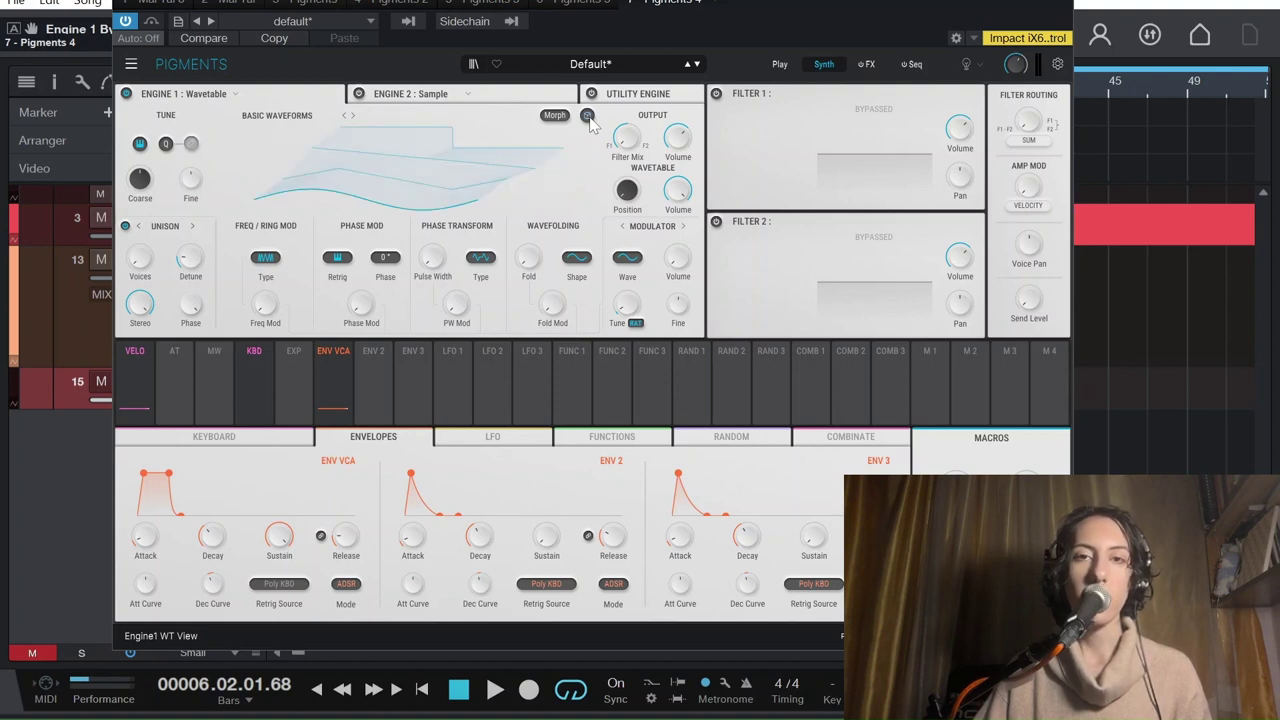
Compare the 2D and 3D views of Engine 1's Basic Waveforms wavetable and try its position control.
{"action": "left_click", "coordinate": [588, 116]}
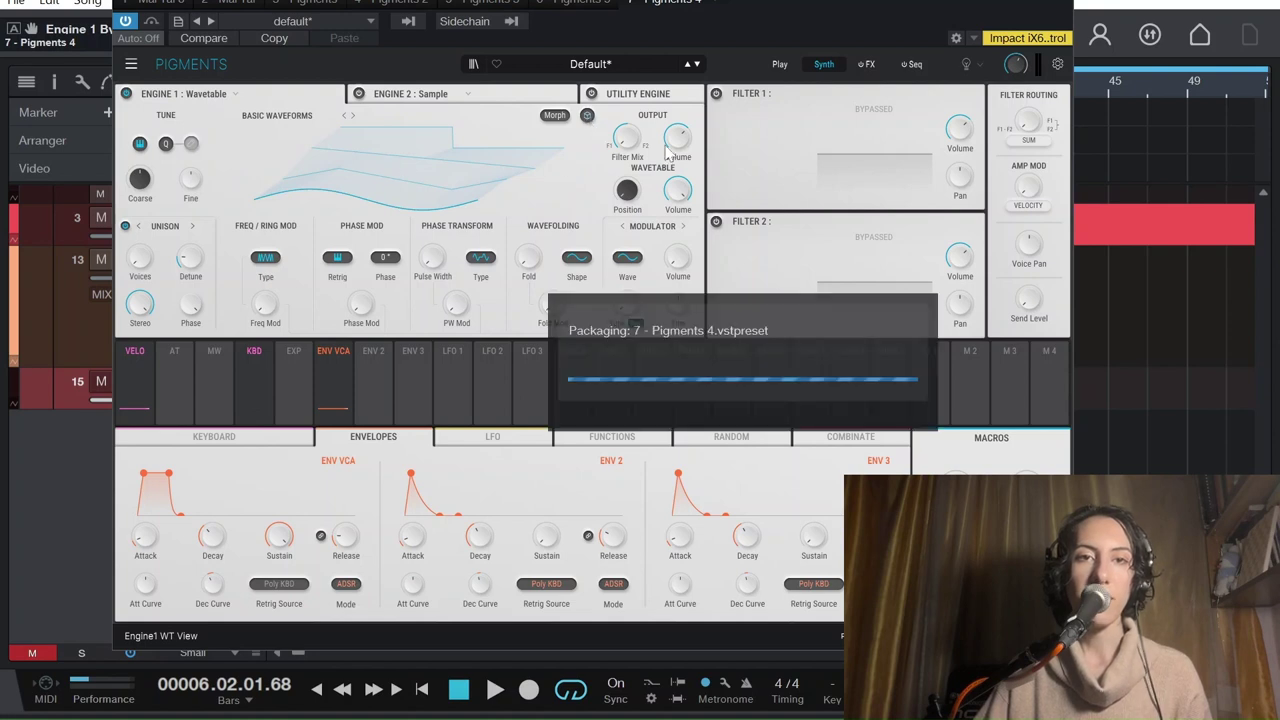
{"action": "left_click", "coordinate": [588, 116]}
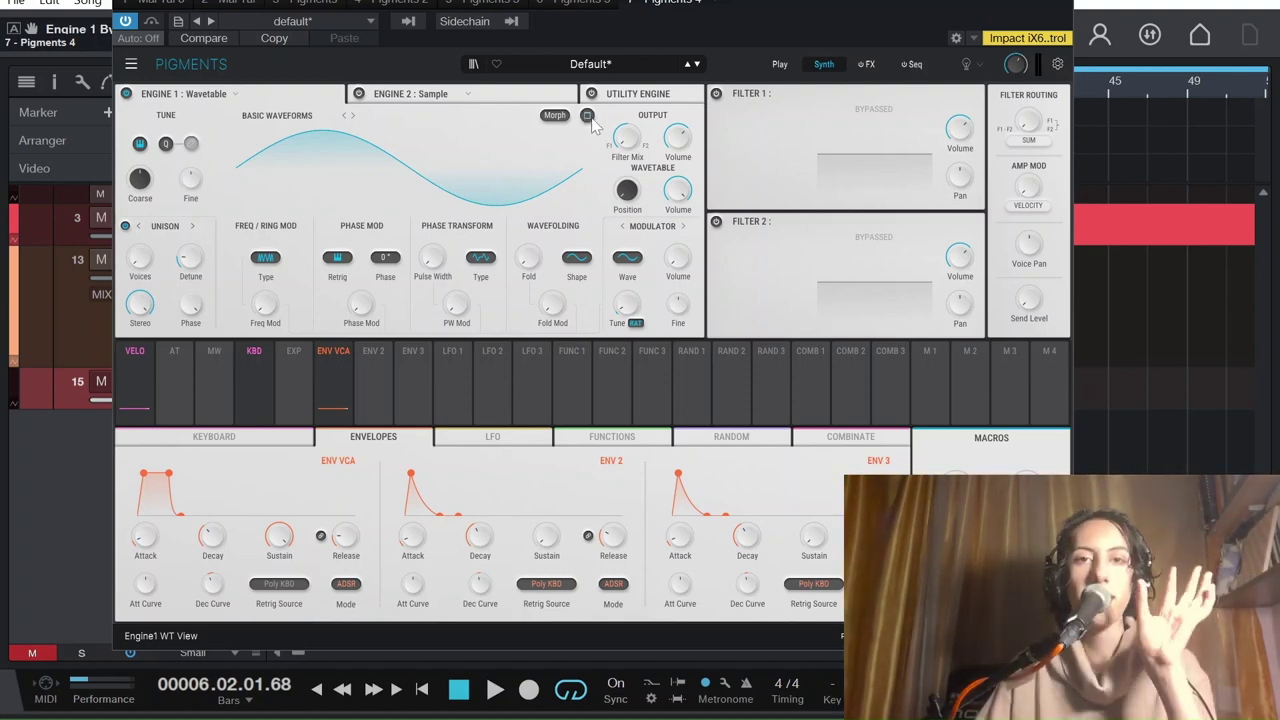
{"action": "left_click", "coordinate": [591, 119]}
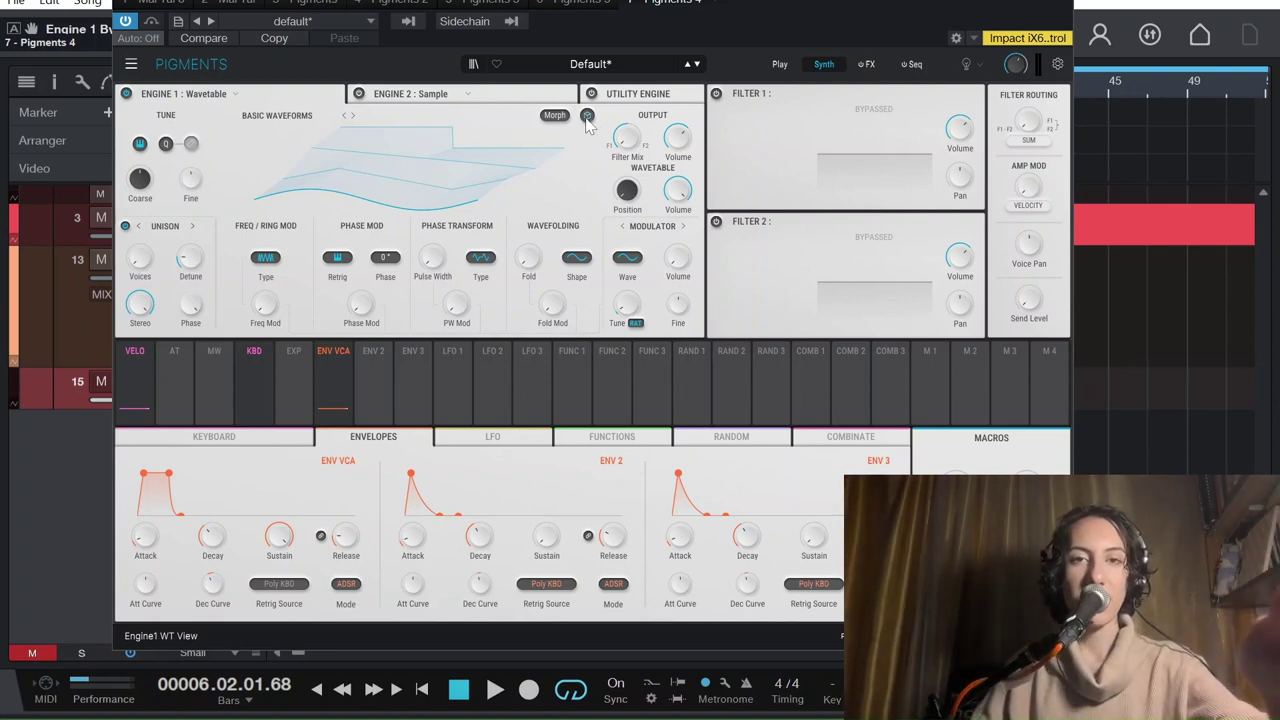
{"action": "left_click", "coordinate": [587, 116]}
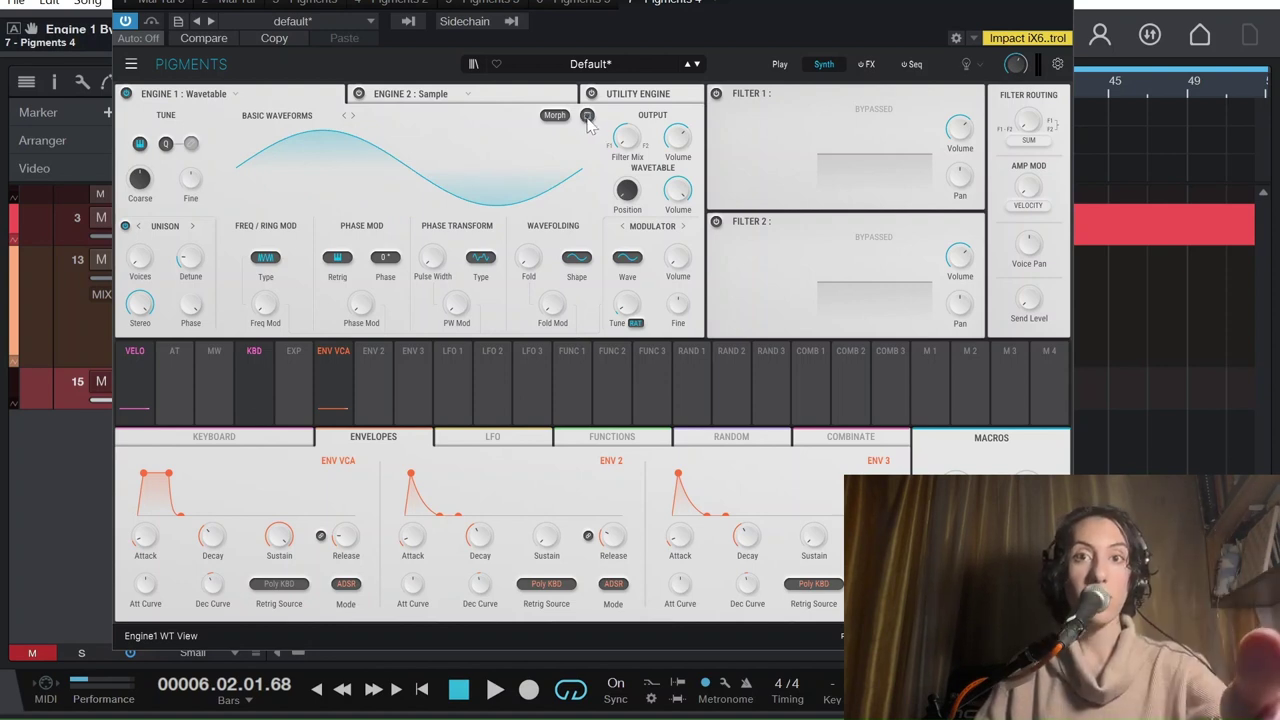
{"action": "left_click", "coordinate": [587, 116]}
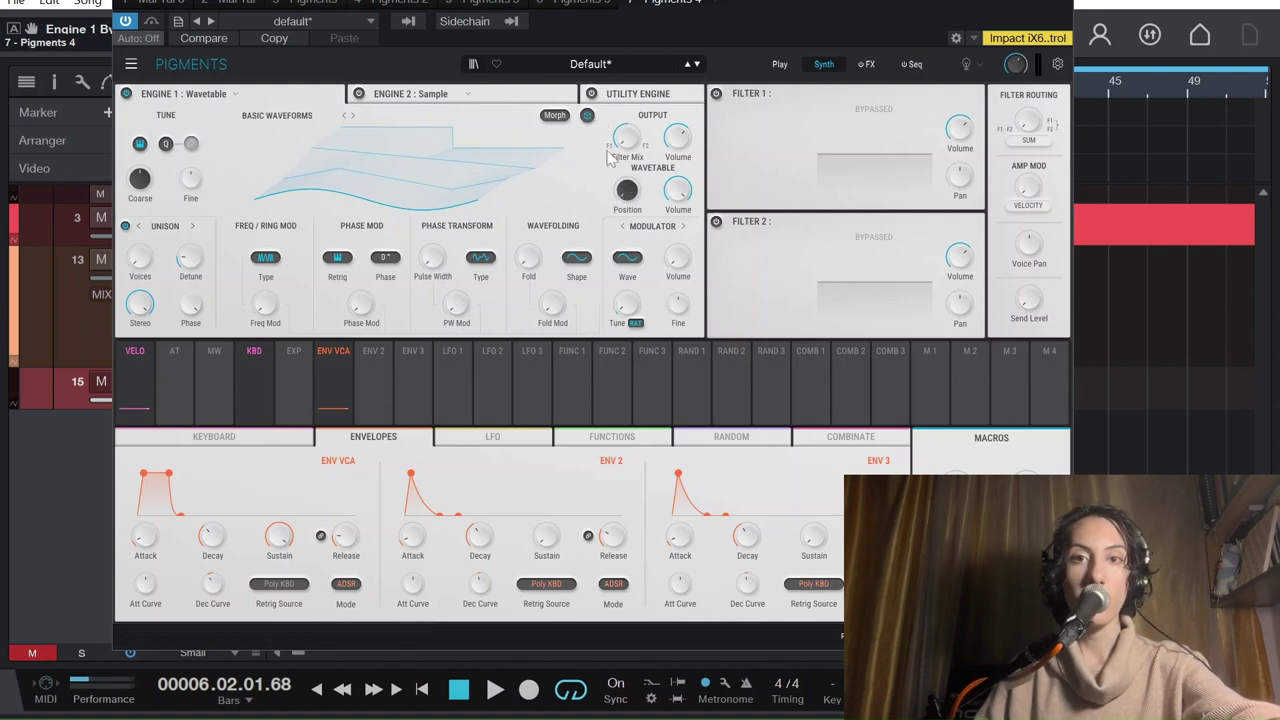
{"action": "mouse_move", "coordinate": [626, 190]}
{"action": "left_mouse_down"}
{"action": "mouse_move", "coordinate": [626, 178]}
{"action": "mouse_move", "coordinate": [626, 203]}
{"action": "left_mouse_up"}
{"action": "left_click", "coordinate": [587, 115]}
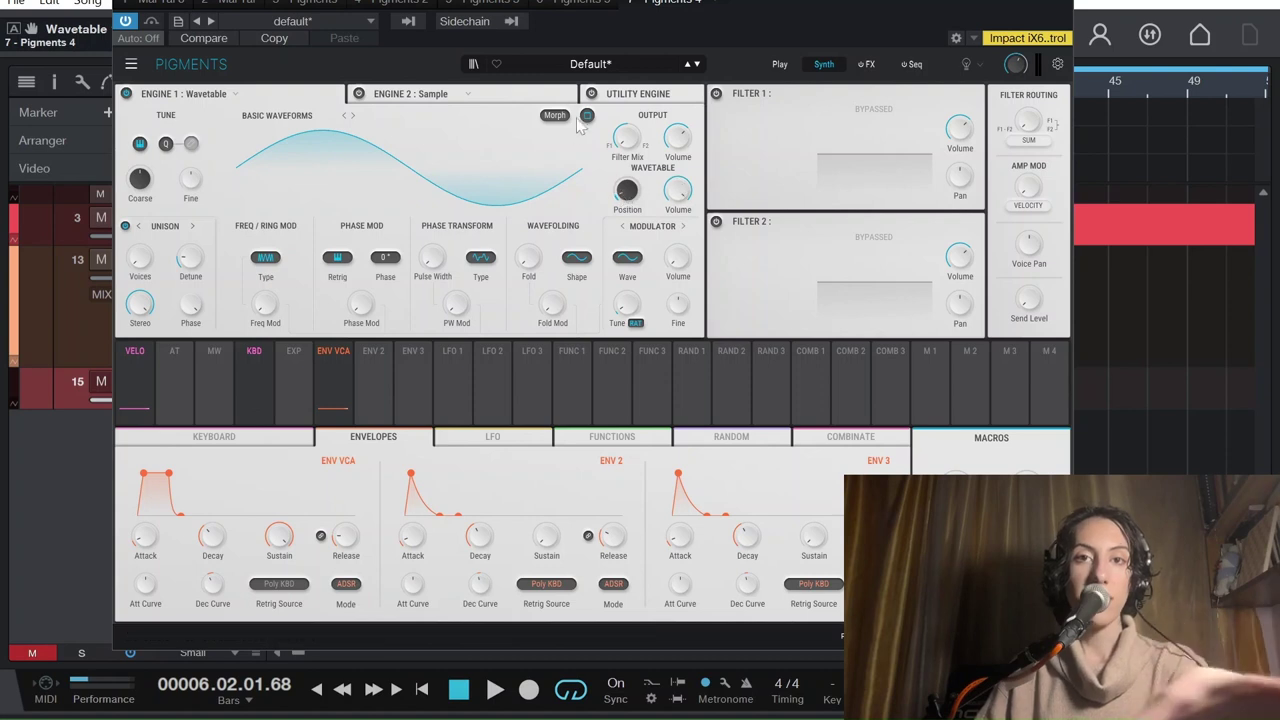
{"action": "left_click", "coordinate": [588, 116]}
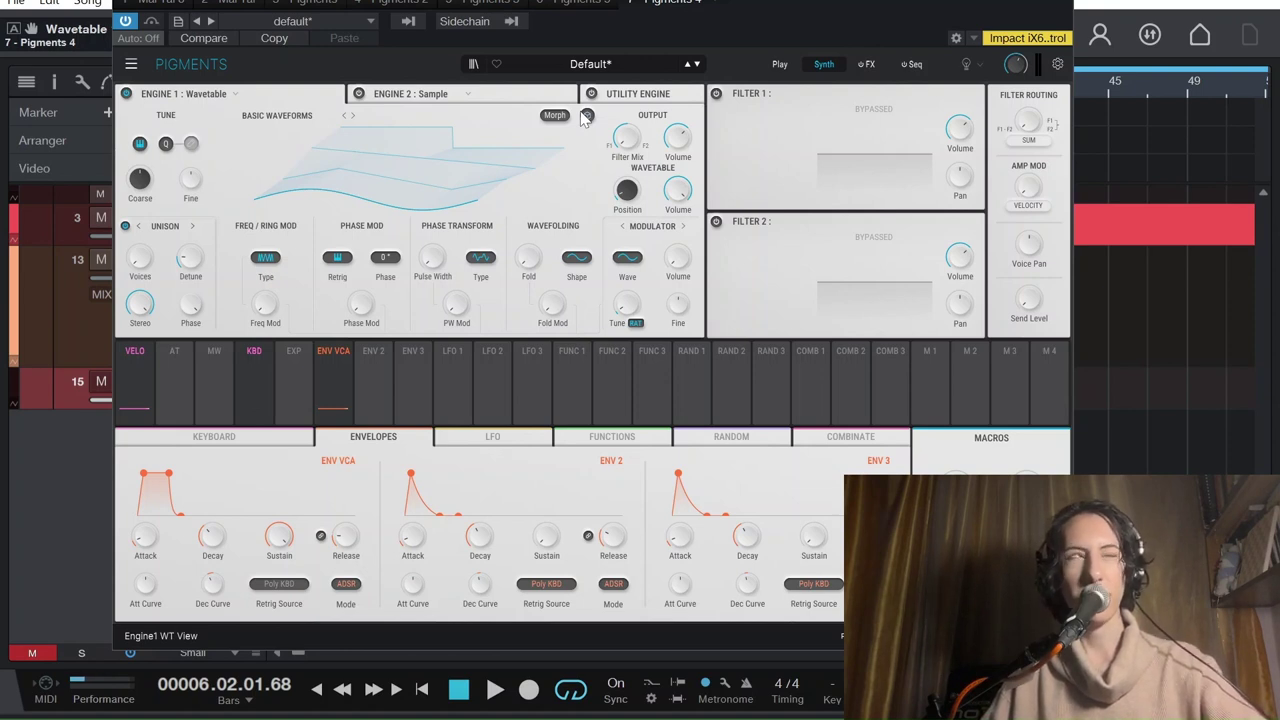
{"action": "left_click", "coordinate": [588, 116]}
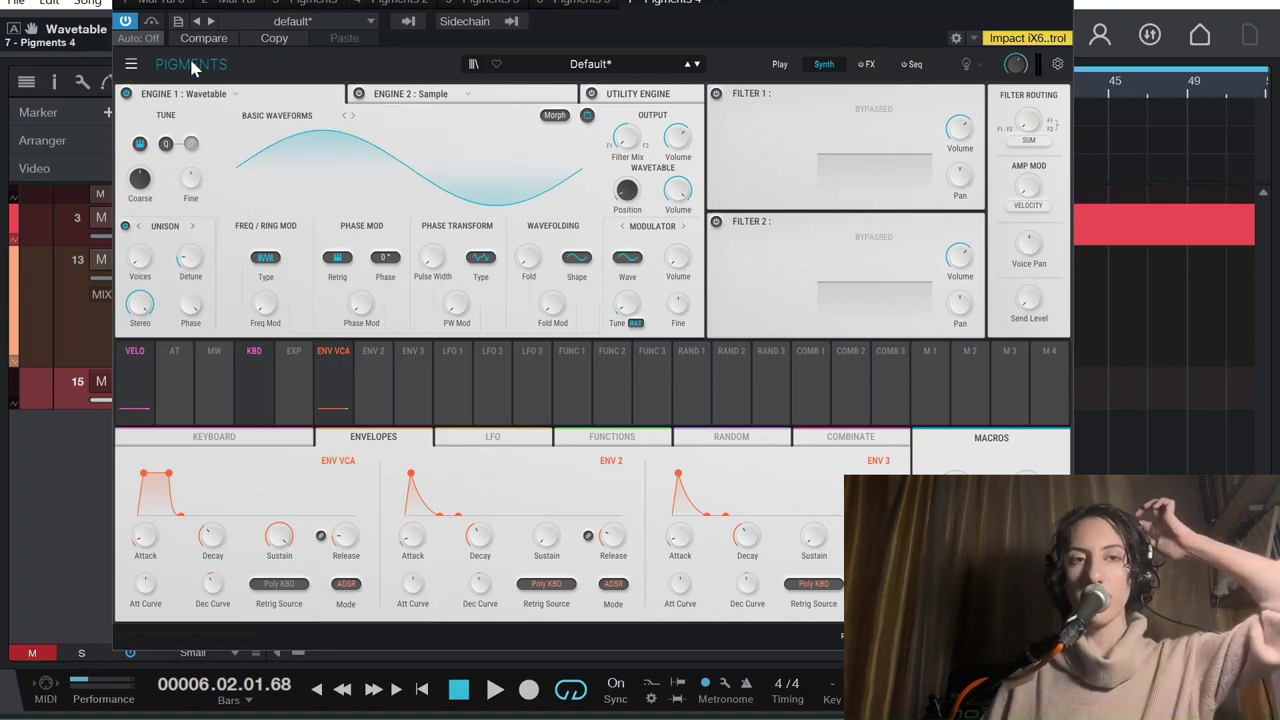
Change Engine 1 to the Analog type and set Oscillator 1 to the rising ramp waveform.
{"action": "left_click", "coordinate": [206, 93]}
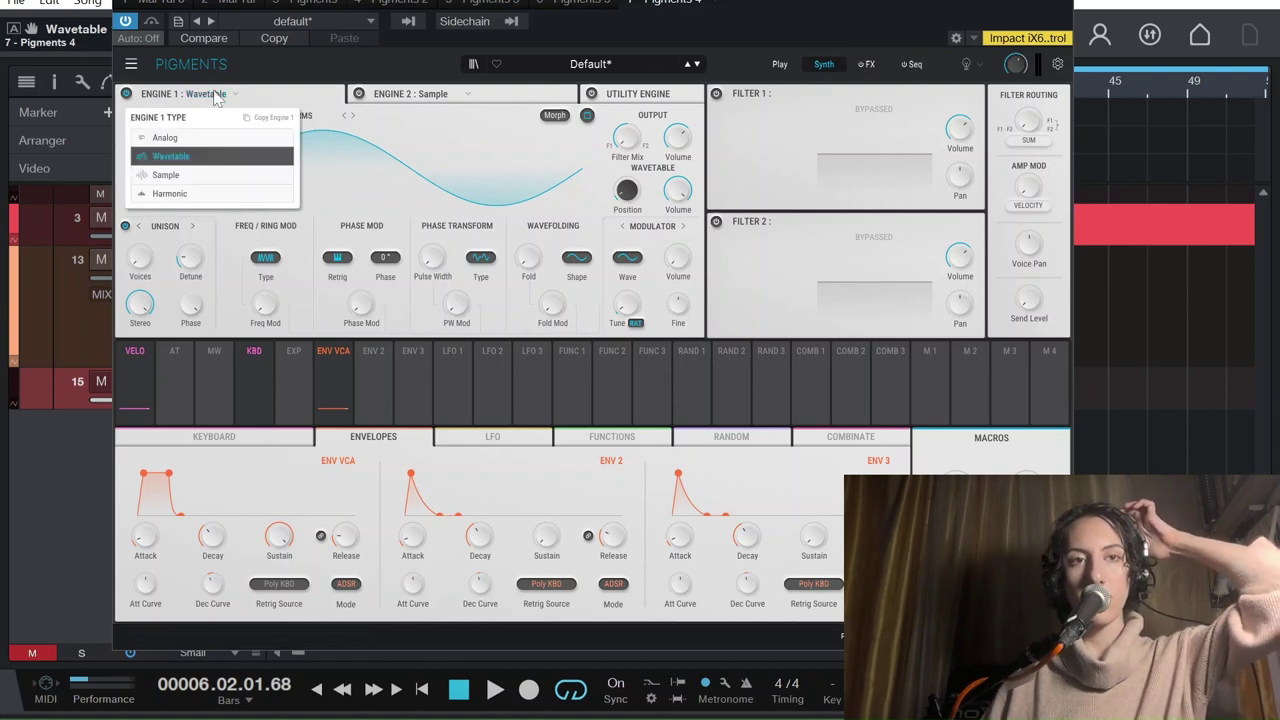
{"action": "left_click", "coordinate": [190, 137]}
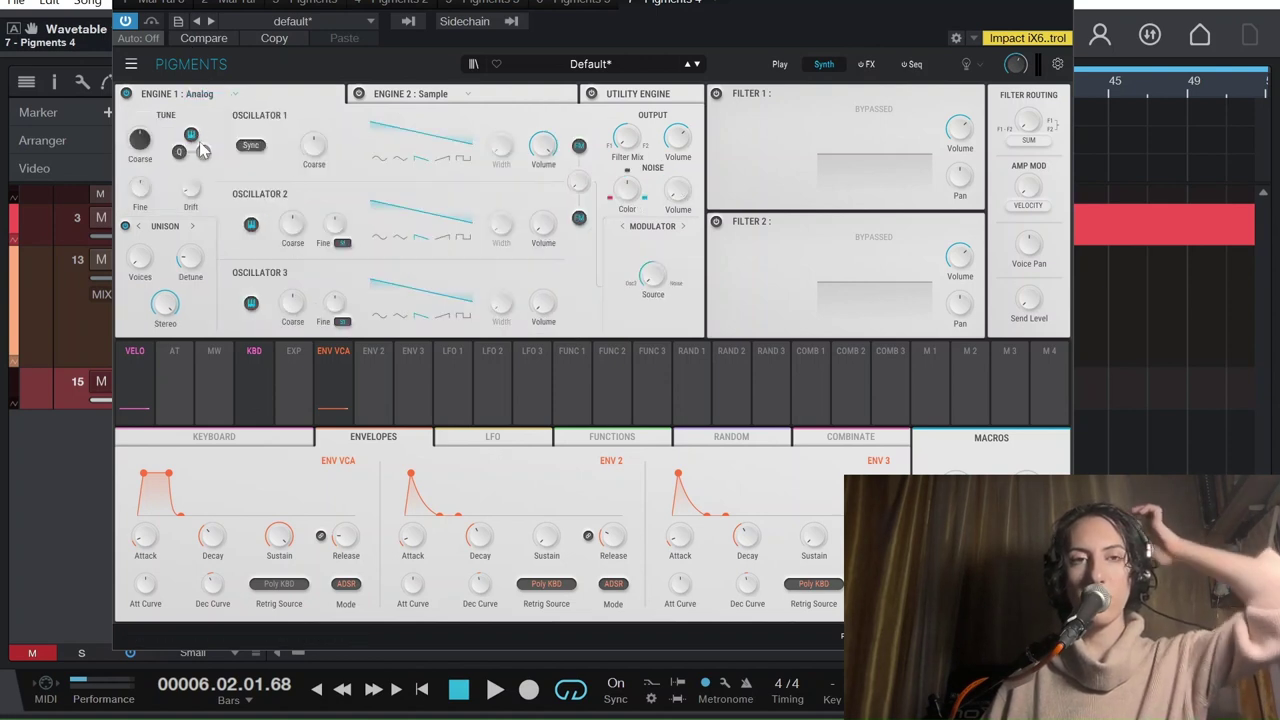
{"action": "left_click", "coordinate": [440, 162]}
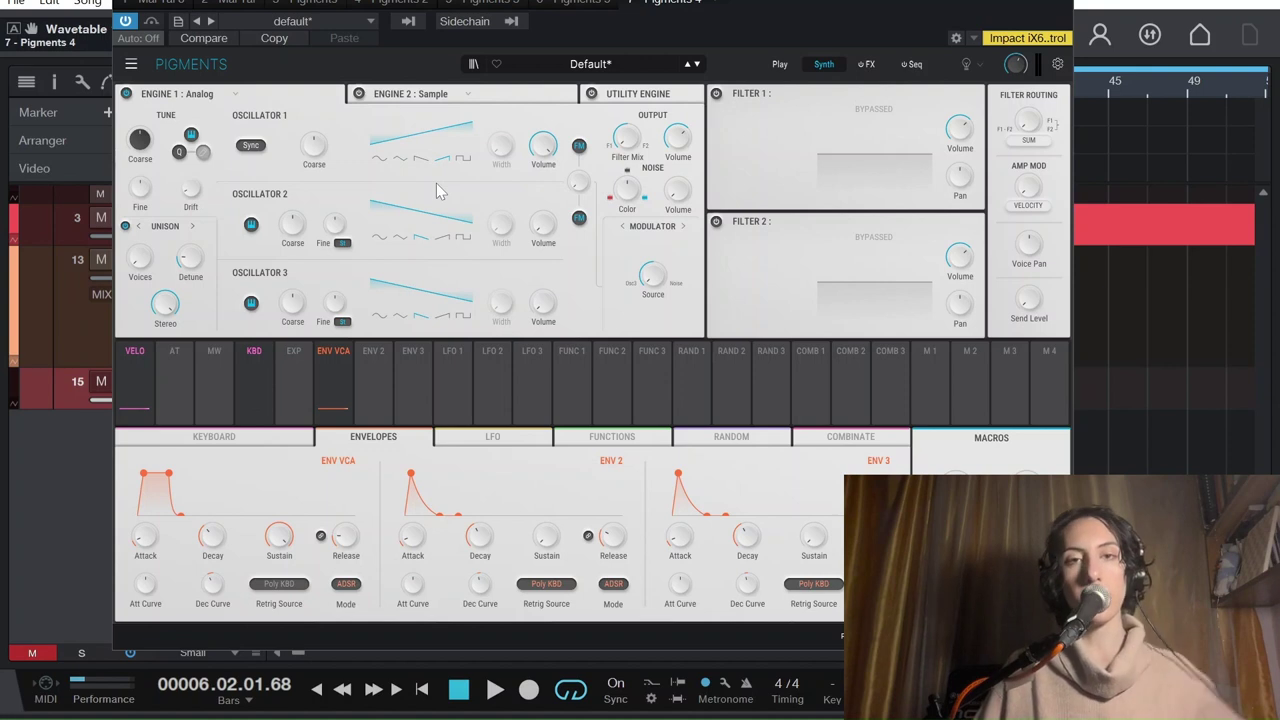
Lower the noise color of the Analog engine to 0.372.
{"action": "mouse_move", "coordinate": [627, 198]}
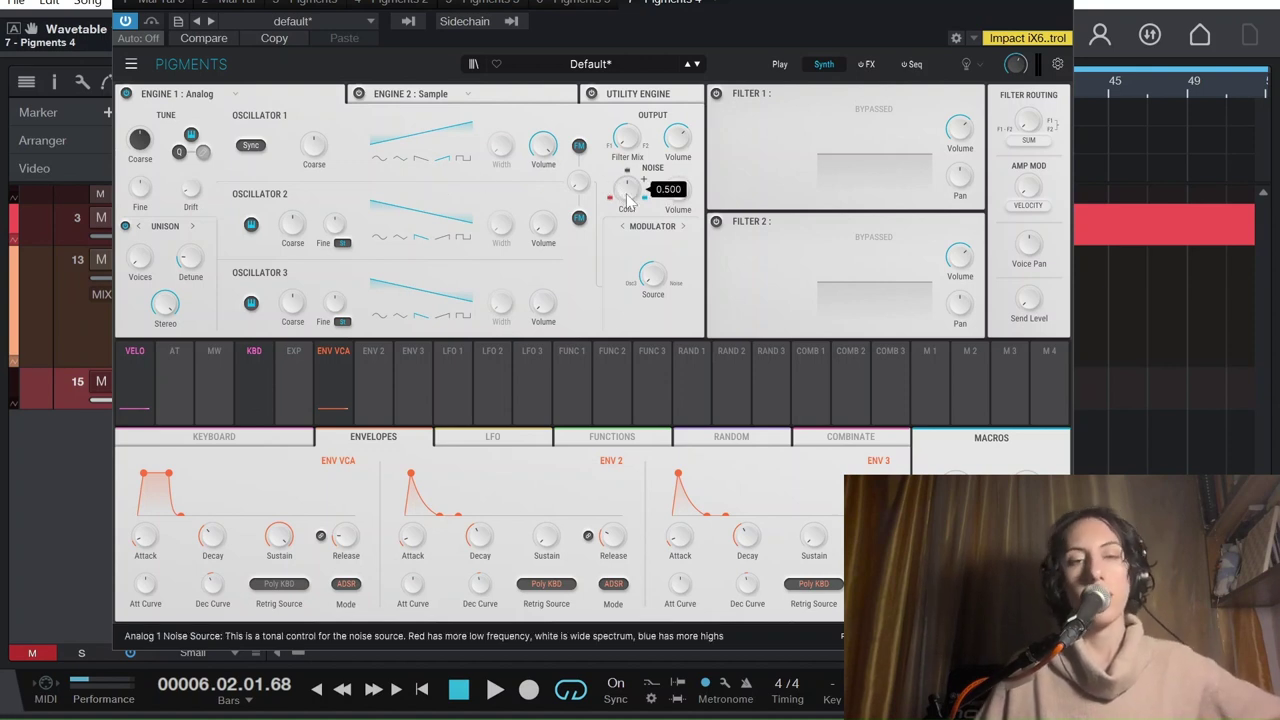
{"action": "left_click_drag", "start_coordinate": [631, 204], "coordinate": [631, 210]}
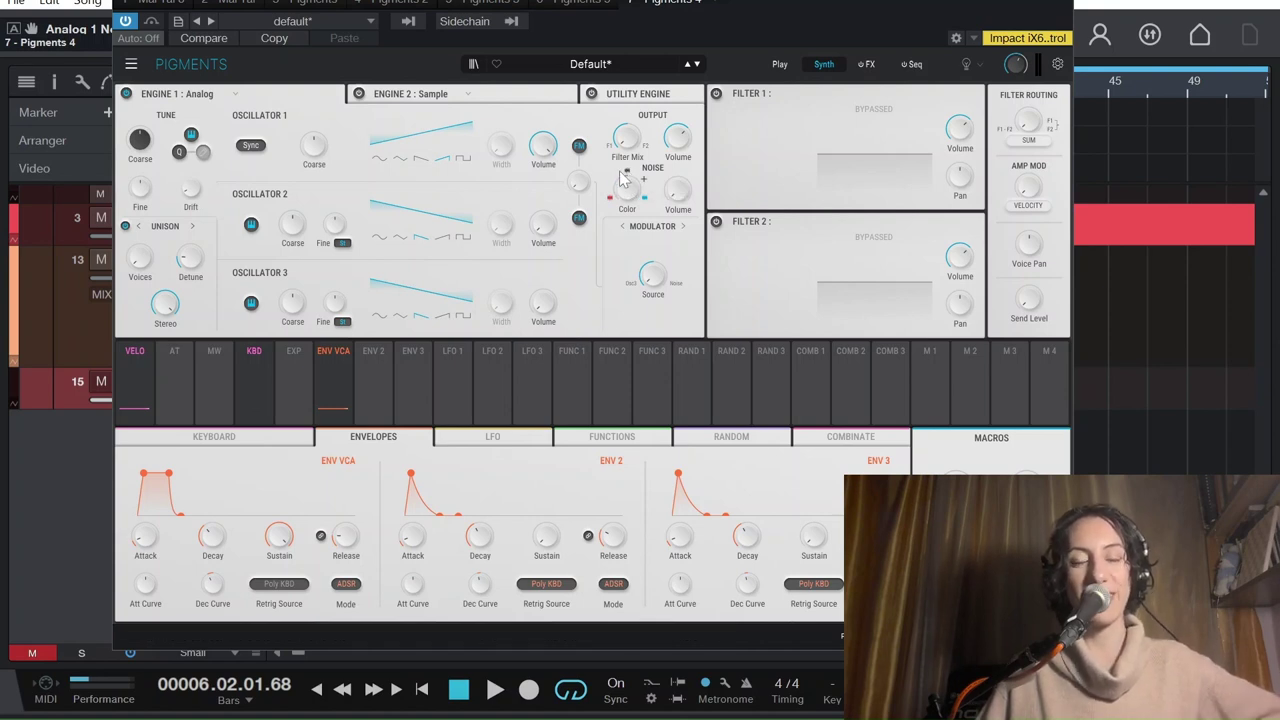
{"action": "mouse_move", "coordinate": [625, 192]}
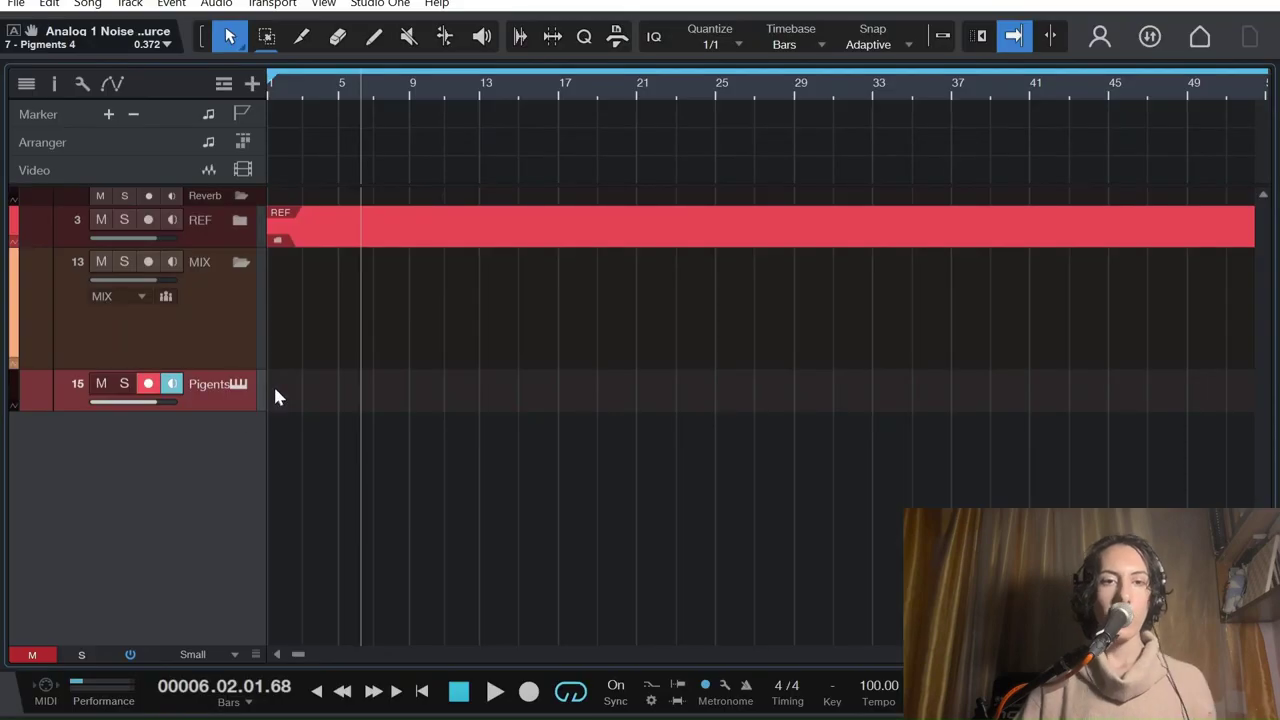
Create a part on the Pigments track and add a one-bar C 3 note near its start, then close the note editor.
{"action": "double_click", "coordinate": [280, 395]}
{"action": "double_click", "coordinate": [300, 402]}
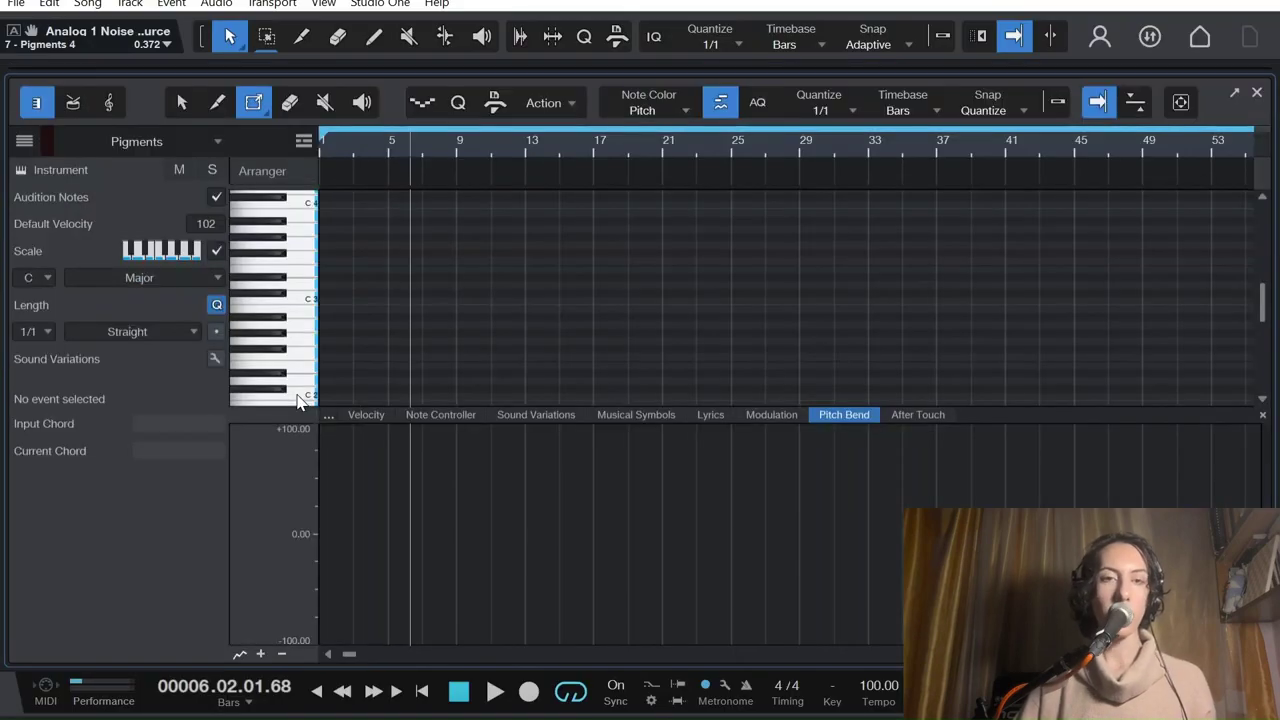
{"action": "left_click", "coordinate": [330, 300]}
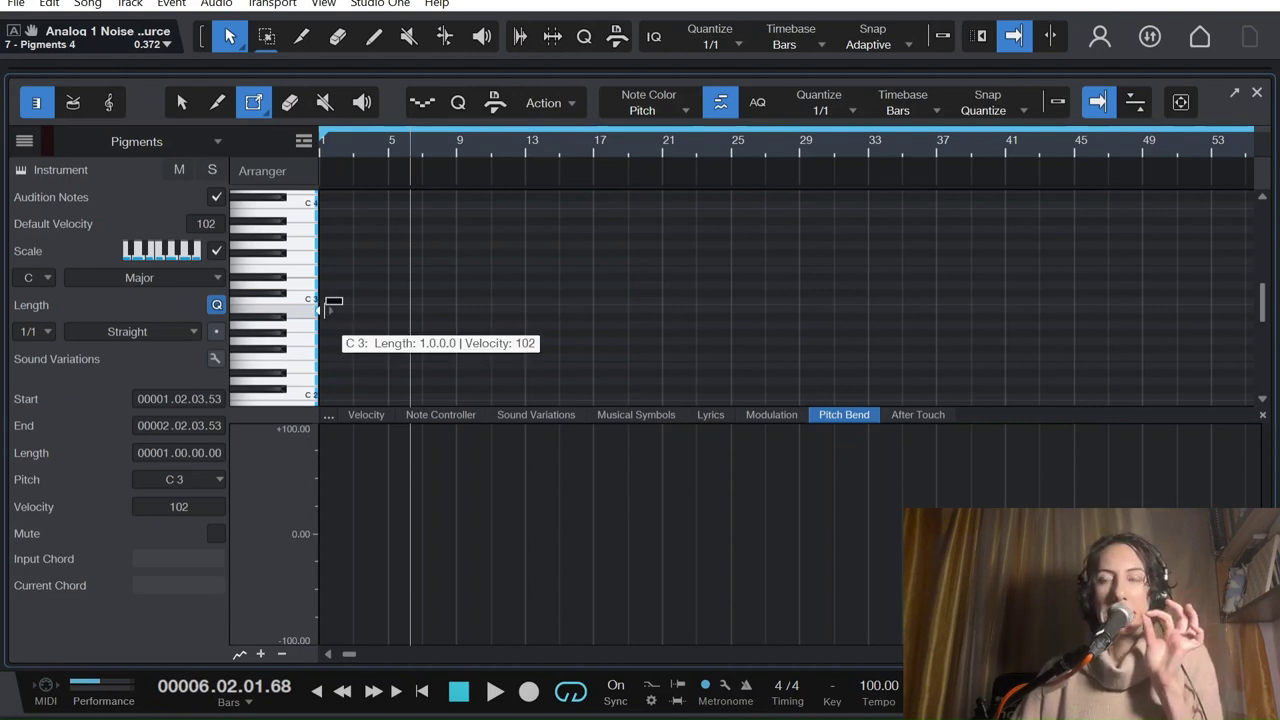
{"action": "left_click", "coordinate": [1257, 92]}
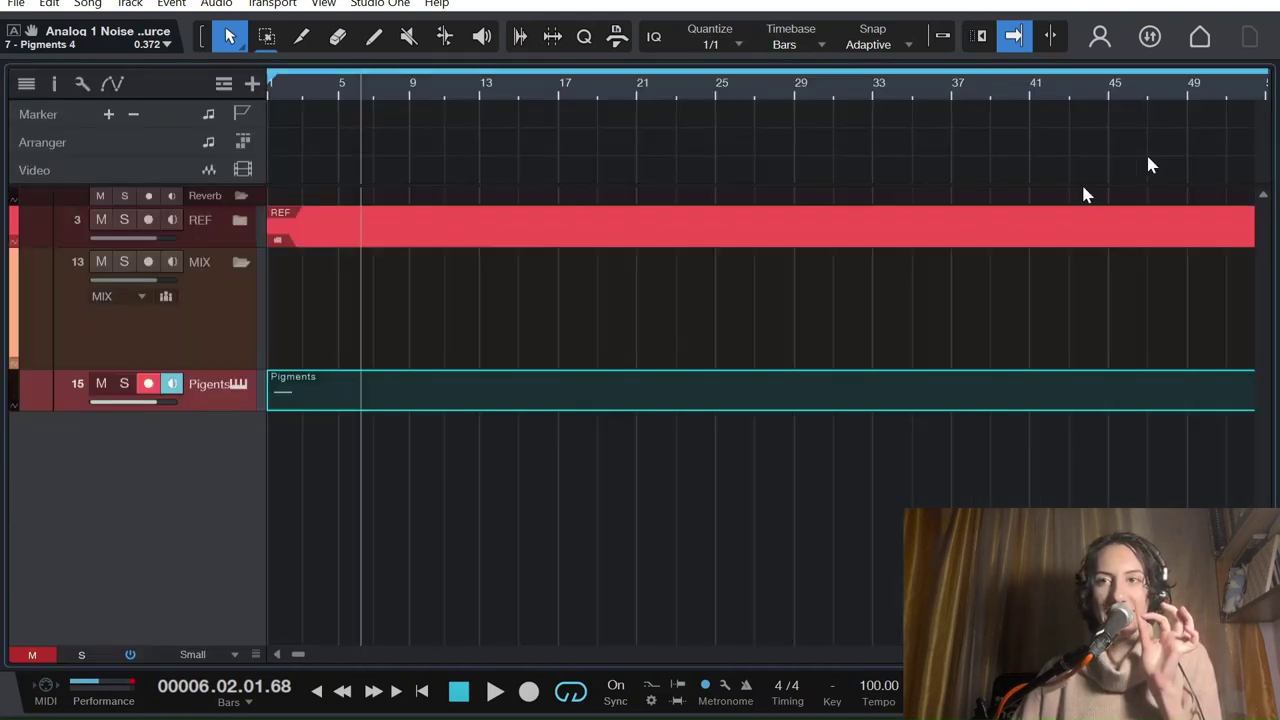
Reopen the Pigments instrument and lower Oscillator 1's volume.
{"action": "left_click", "coordinate": [237, 384]}
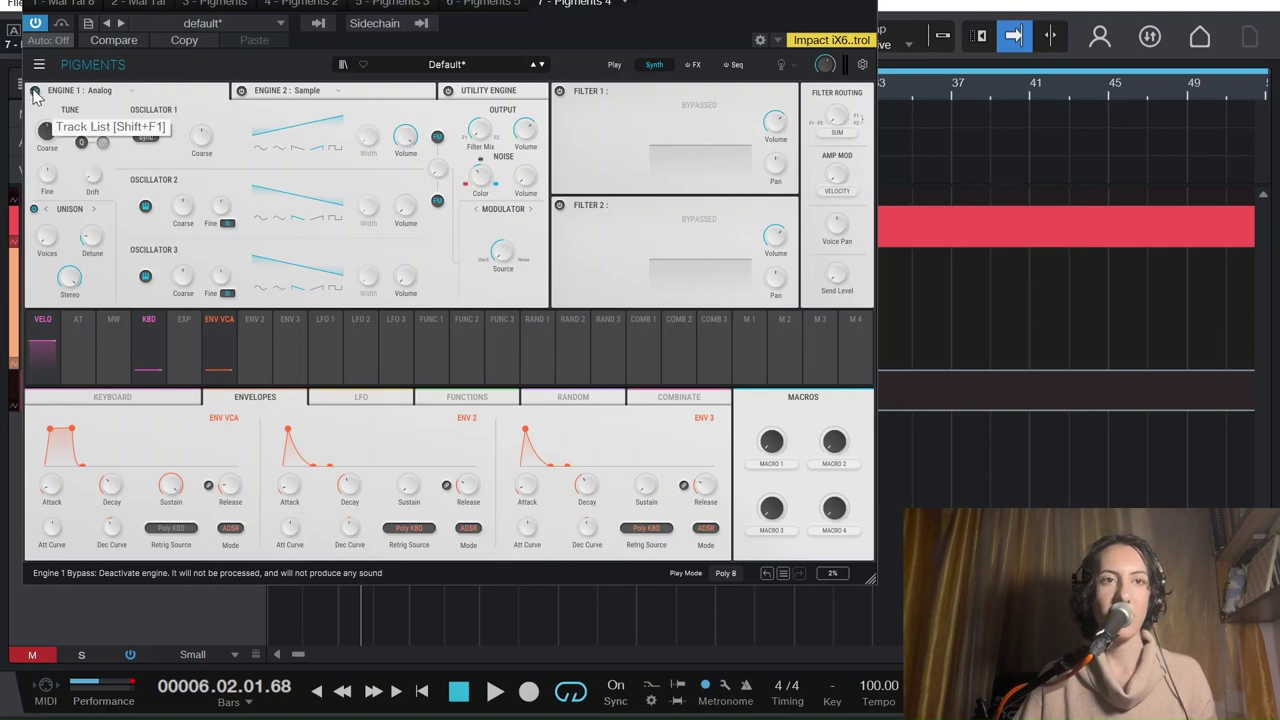
{"action": "left_click_drag", "start_coordinate": [330, 298], "coordinate": [1014, 289]}
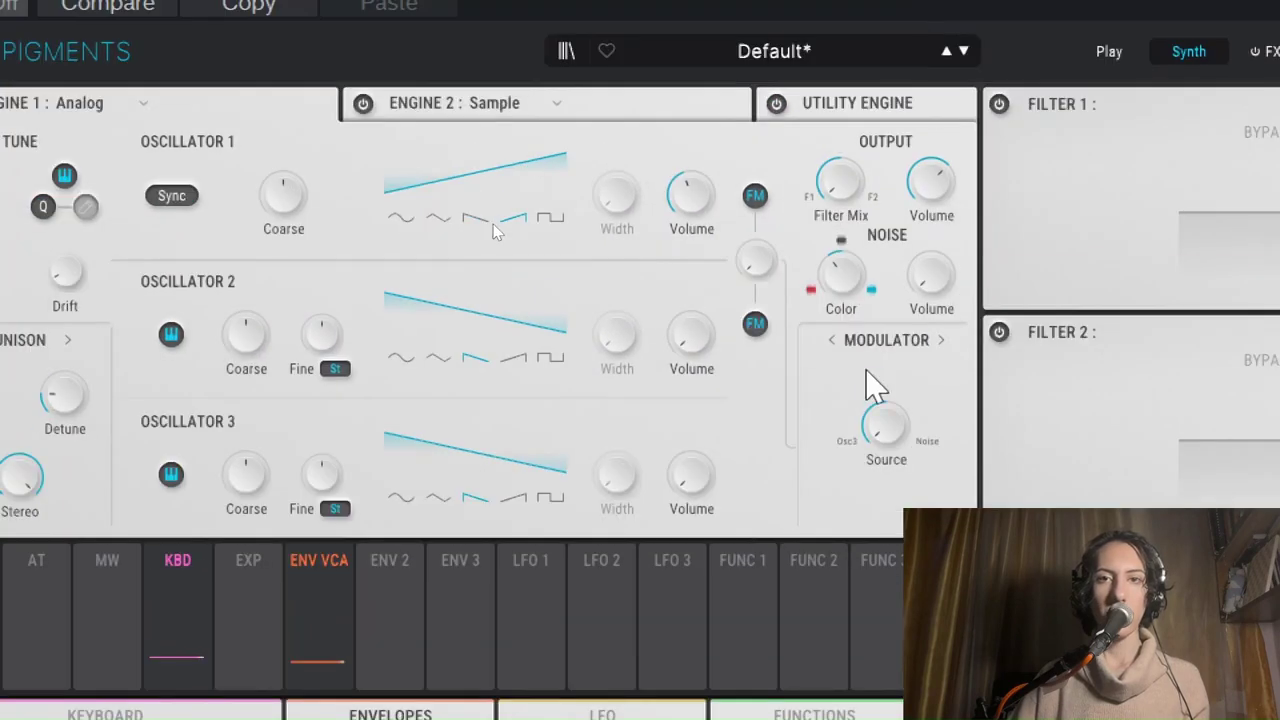
{"action": "mouse_move", "coordinate": [680, 200]}
{"action": "left_click_drag", "start_coordinate": [720, 176], "coordinate": [722, 182]}
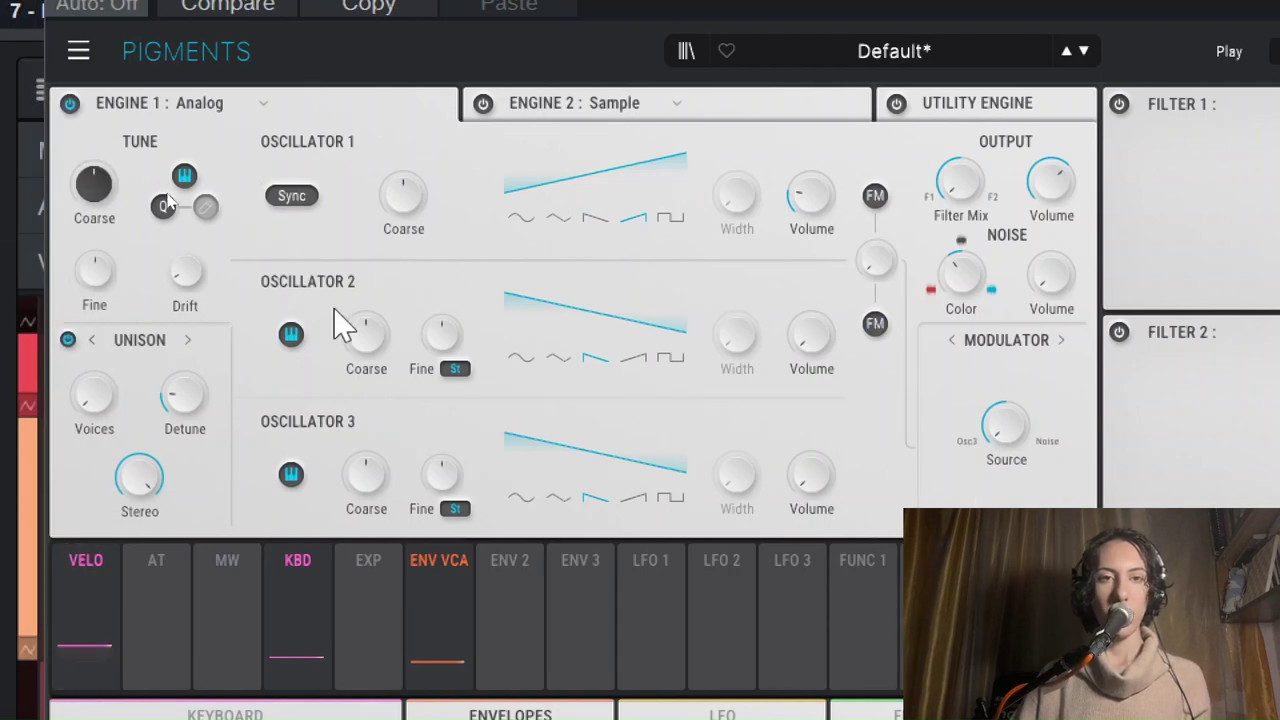
Transpose the long C 3 note down an octave to C 2, play it from the song start, then stop and close the note editor.
{"action": "mouse_move", "coordinate": [840, 316]}
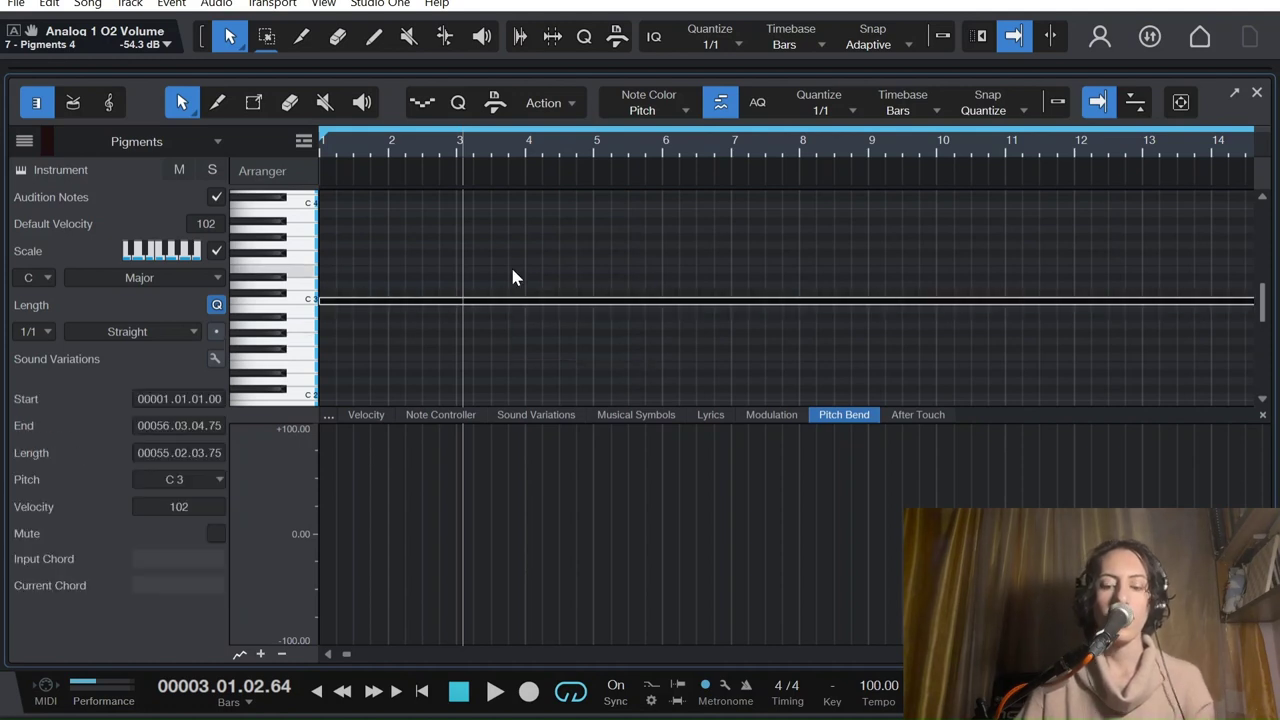
{"action": "key", "text": "shift+Down"}
{"action": "key", "text": "Home"}
{"action": "key", "text": "space"}
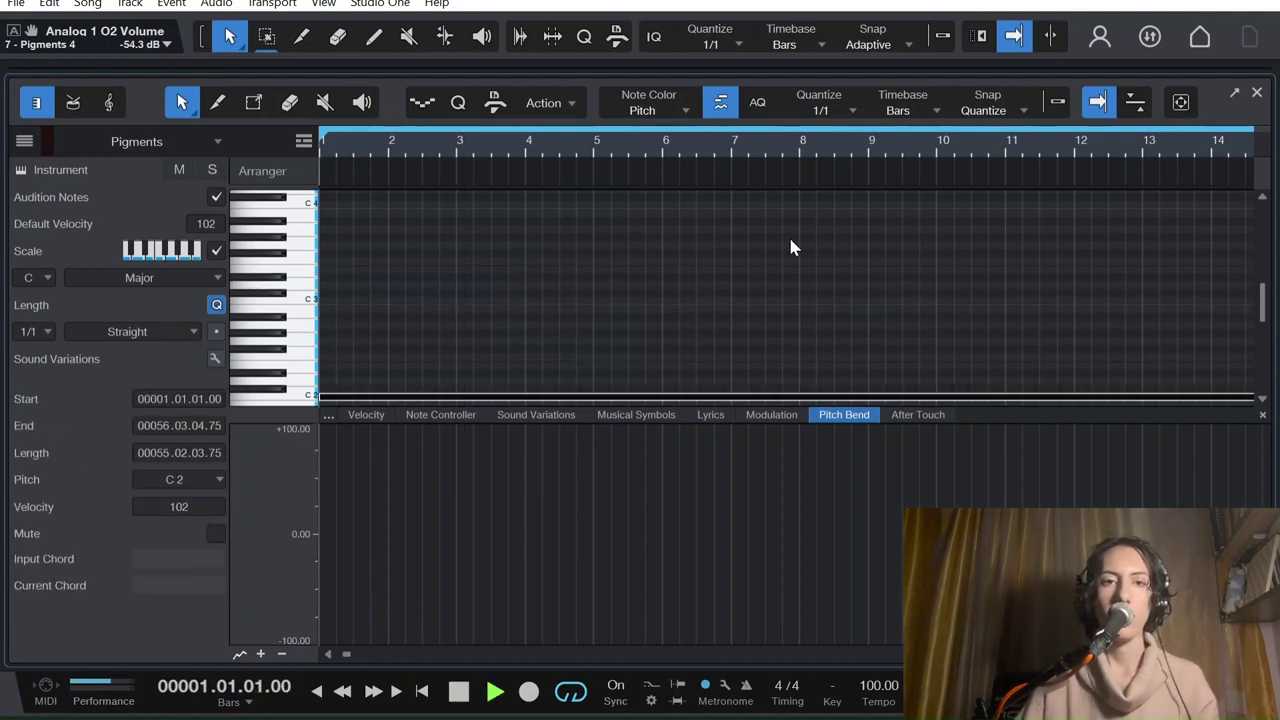
{"action": "key", "text": "space"}
{"action": "left_click", "coordinate": [1257, 92]}
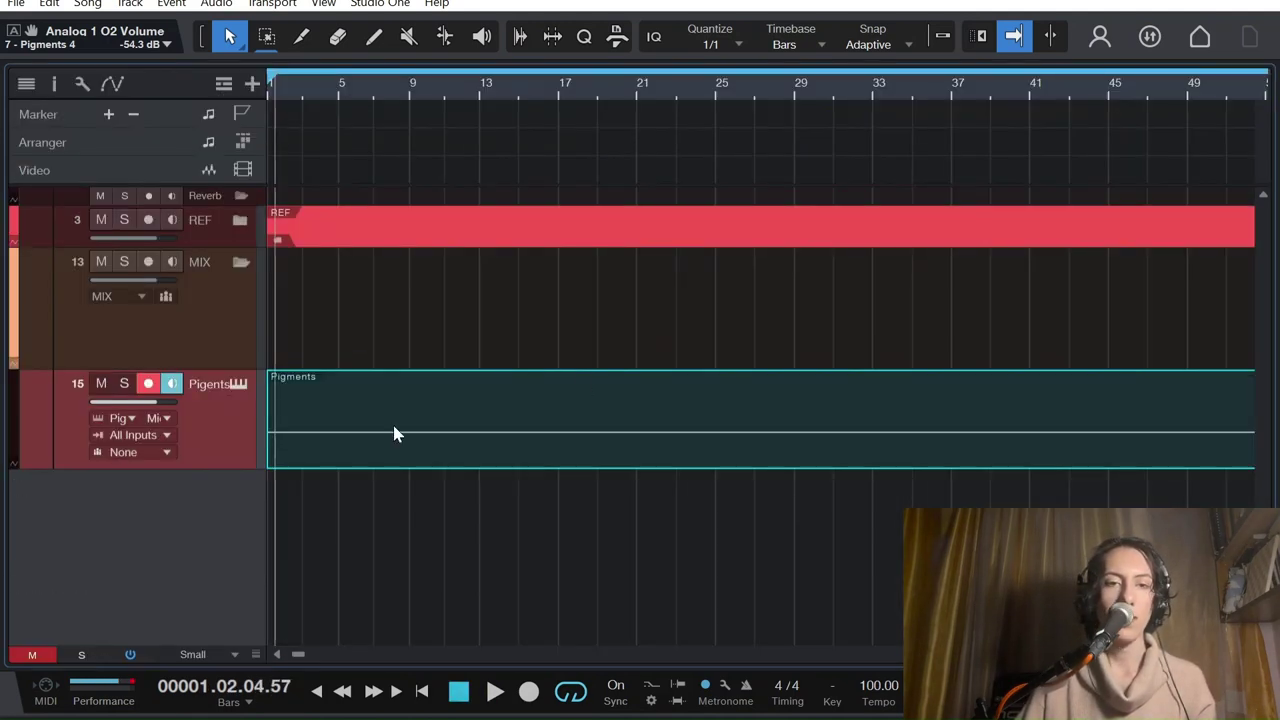
Reopen the Pigments instrument, adjust the noise color of the Analog engine and bring up its noise volume.
{"action": "left_click", "coordinate": [237, 385]}
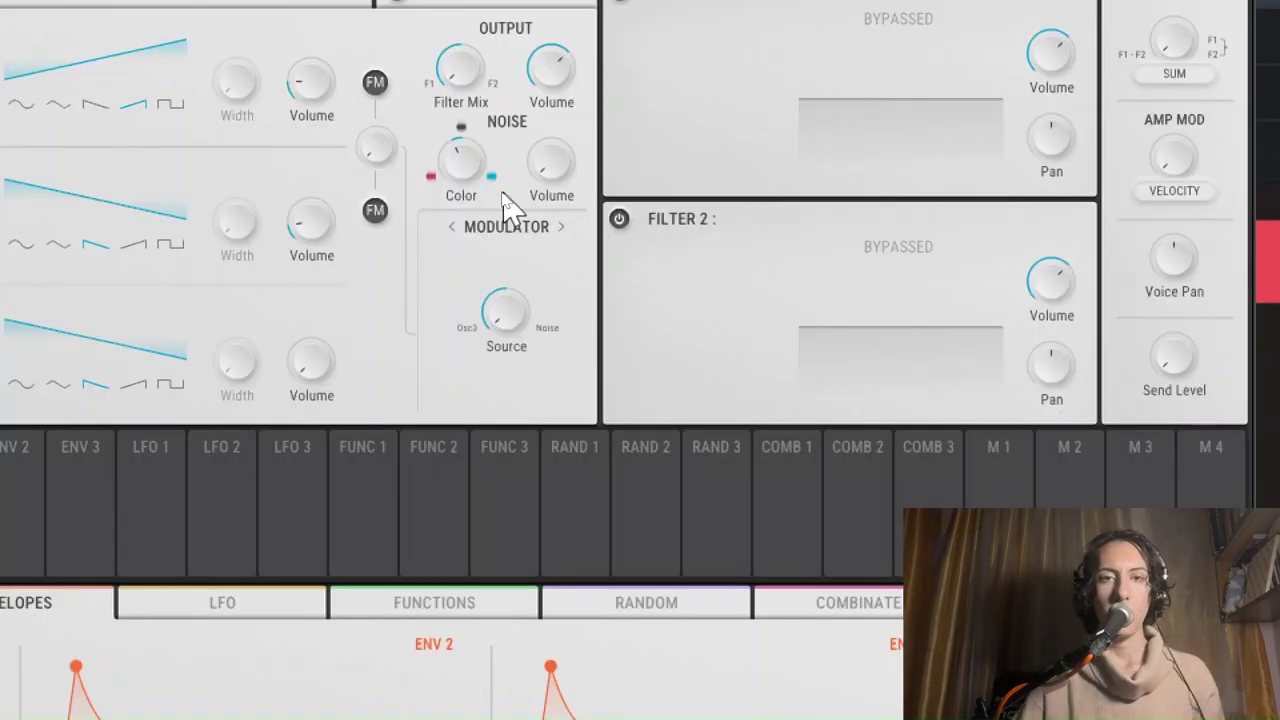
{"action": "mouse_move", "coordinate": [452, 150]}
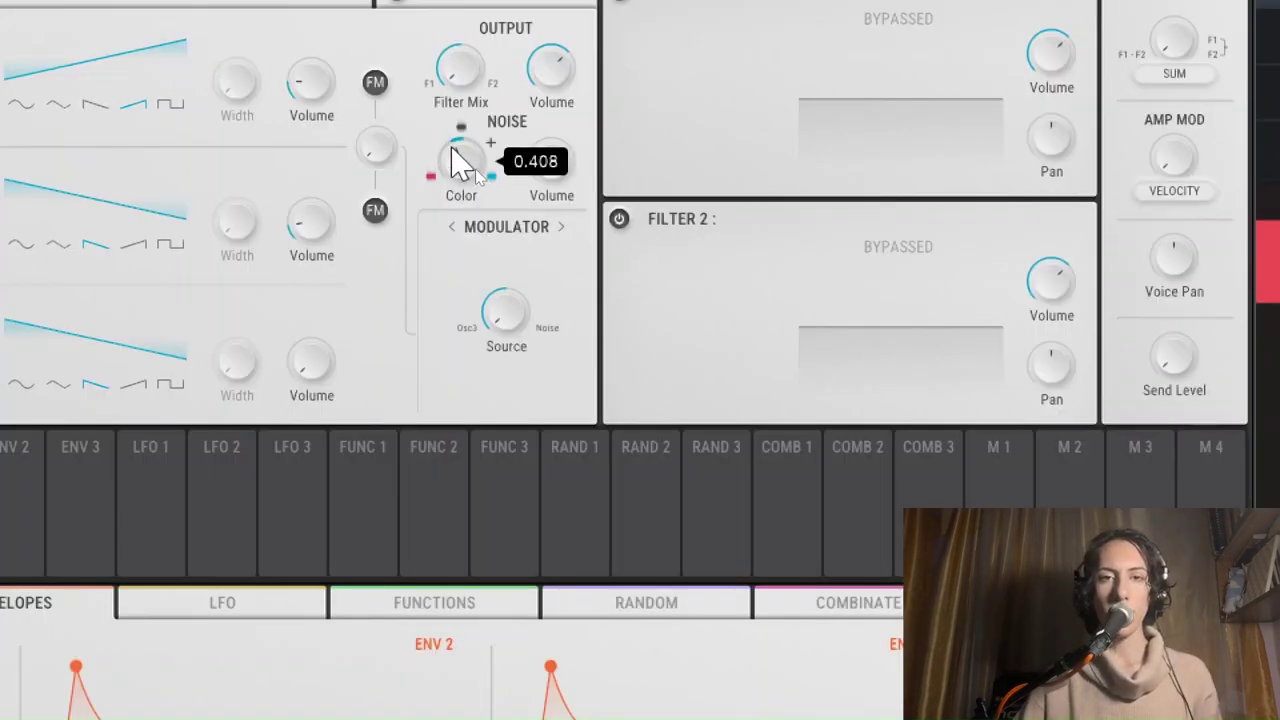
{"action": "mouse_move", "coordinate": [581, 143]}
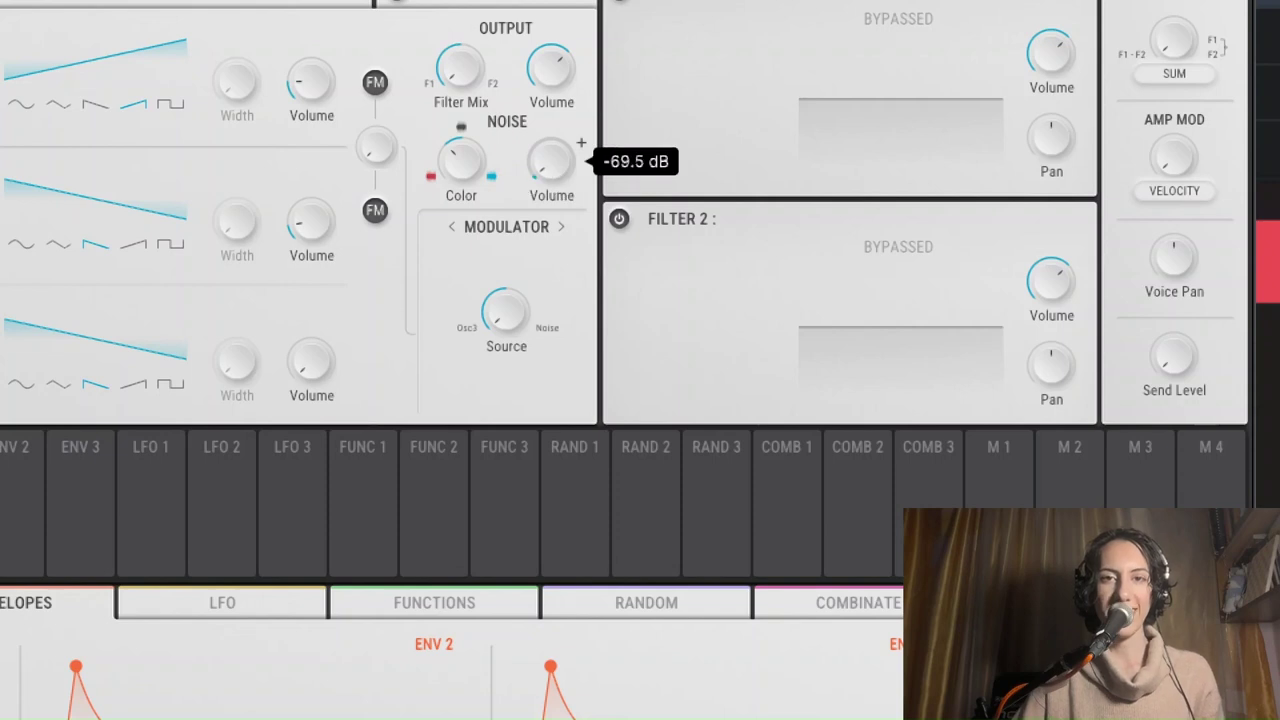
{"action": "scroll", "coordinate": [581, 143], "scroll_direction": "up", "scroll_amount": 3}
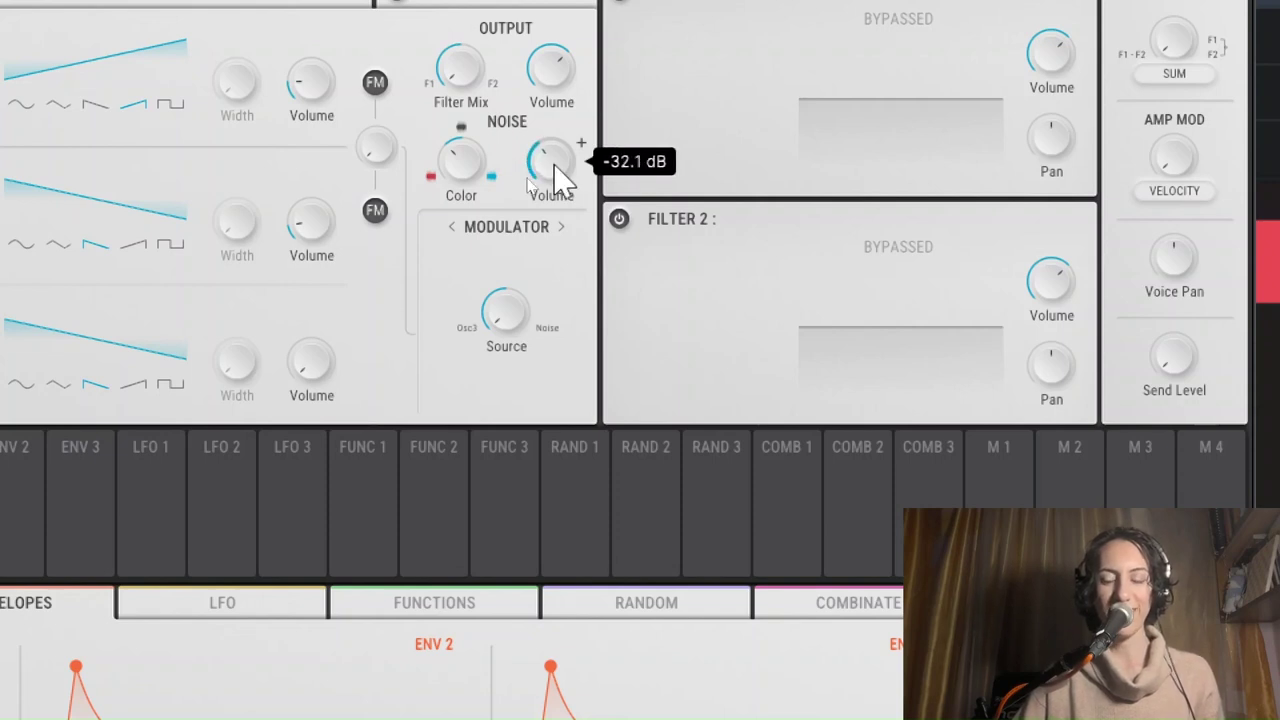
{"action": "mouse_move", "coordinate": [566, 157]}
{"action": "left_mouse_down"}
{"action": "mouse_move", "coordinate": [566, 180]}
{"action": "mouse_move", "coordinate": [561, 155]}
{"action": "left_mouse_up"}
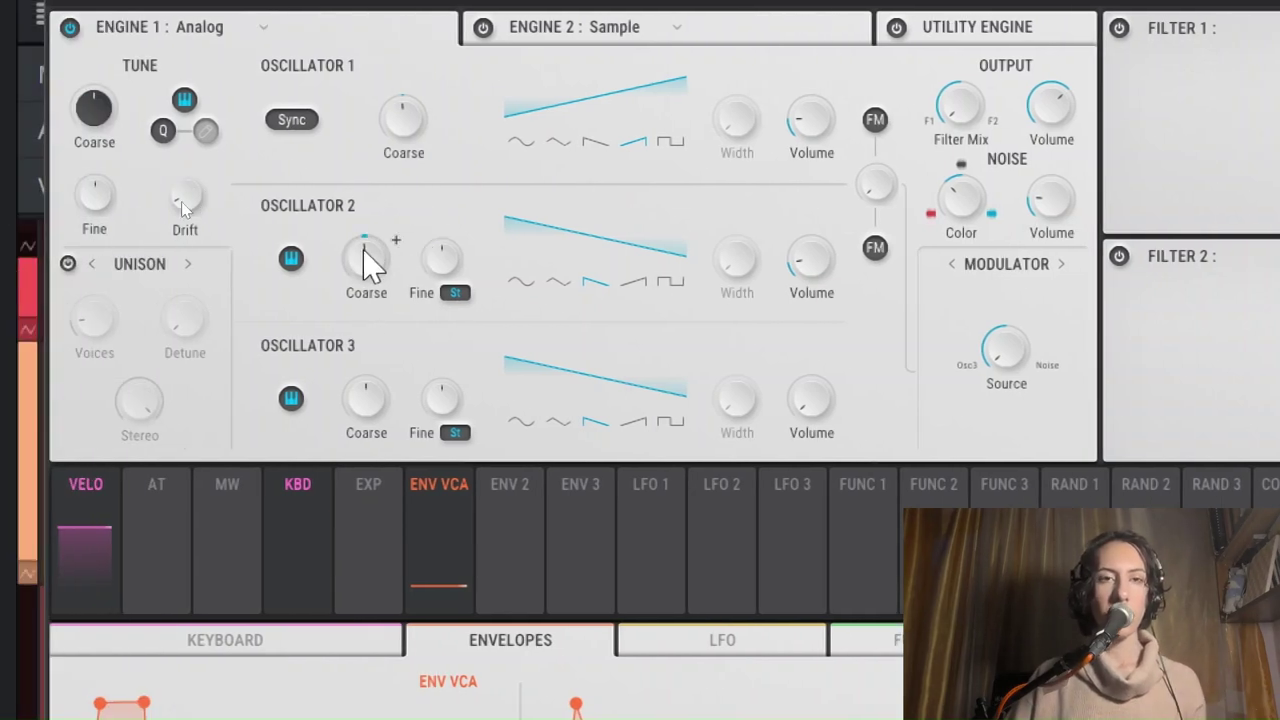
Lower Oscillator 2's coarse tuning and set Oscillator 1's coarse tuning to -7 st.
{"action": "left_click_drag", "start_coordinate": [368, 265], "coordinate": [368, 280]}
{"action": "left_click_drag", "start_coordinate": [400, 106], "coordinate": [400, 112]}
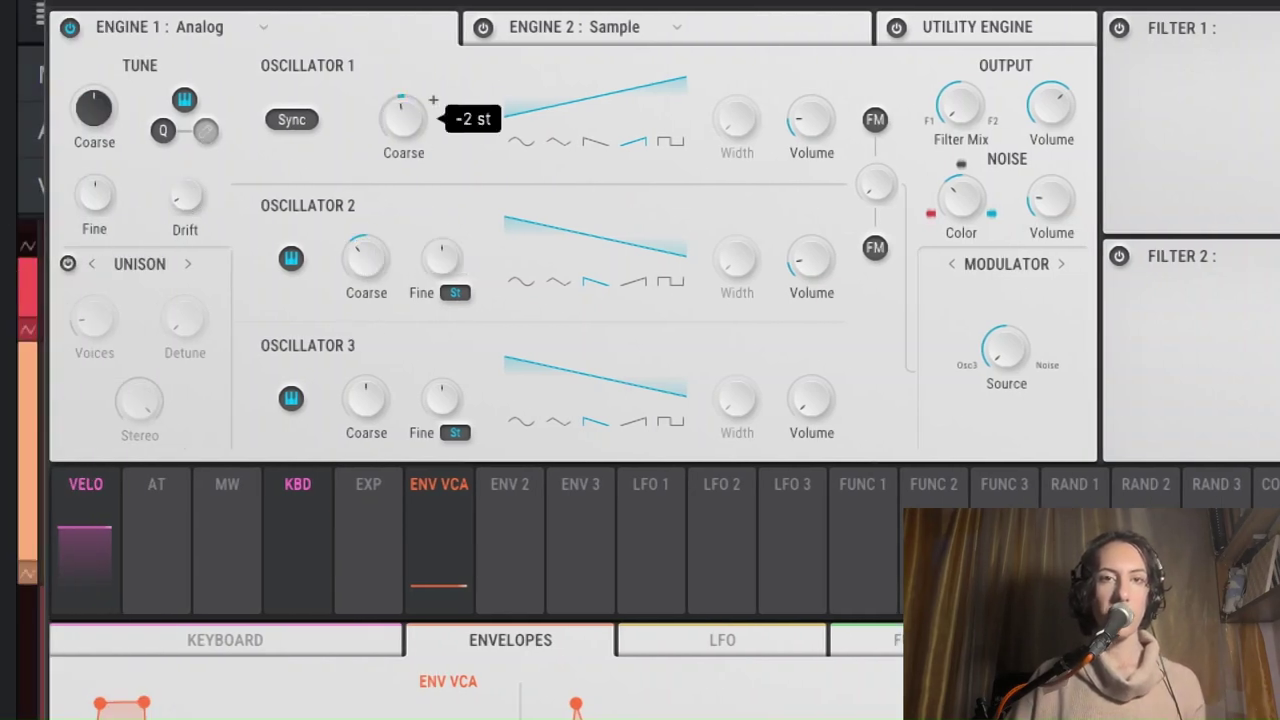
{"action": "left_click_drag", "start_coordinate": [362, 272], "coordinate": [362, 290]}
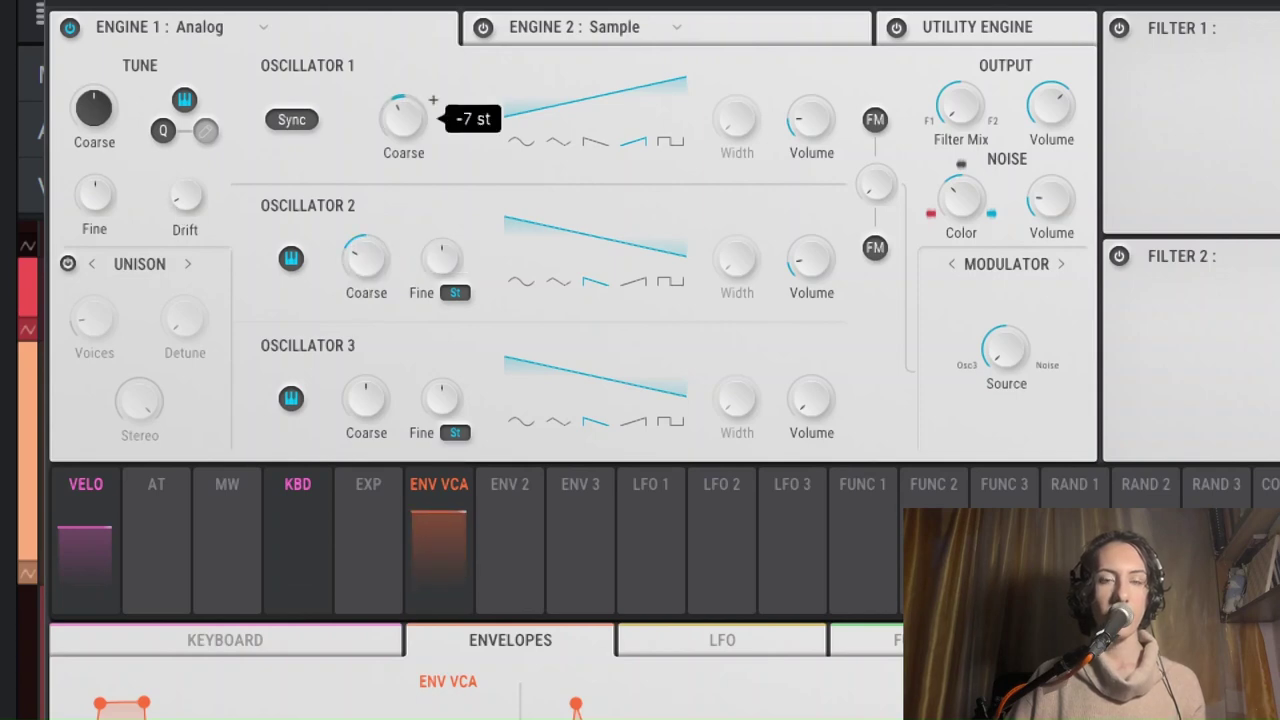
Set Oscillator 2's fine tuning to 0.720 st and adjust its volume.
{"action": "mouse_move", "coordinate": [1046, 210]}
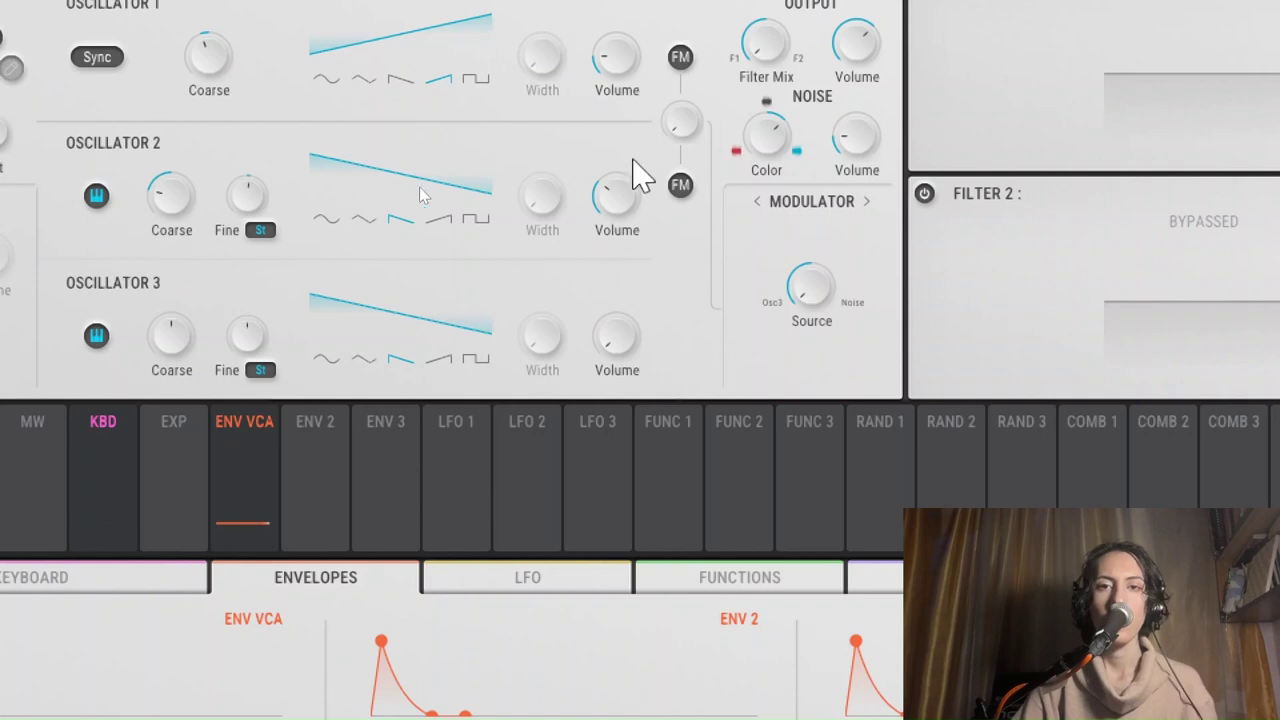
{"action": "mouse_move", "coordinate": [612, 210]}
{"action": "left_mouse_down"}
{"action": "mouse_move", "coordinate": [610, 226]}
{"action": "mouse_move", "coordinate": [608, 200]}
{"action": "left_mouse_up"}
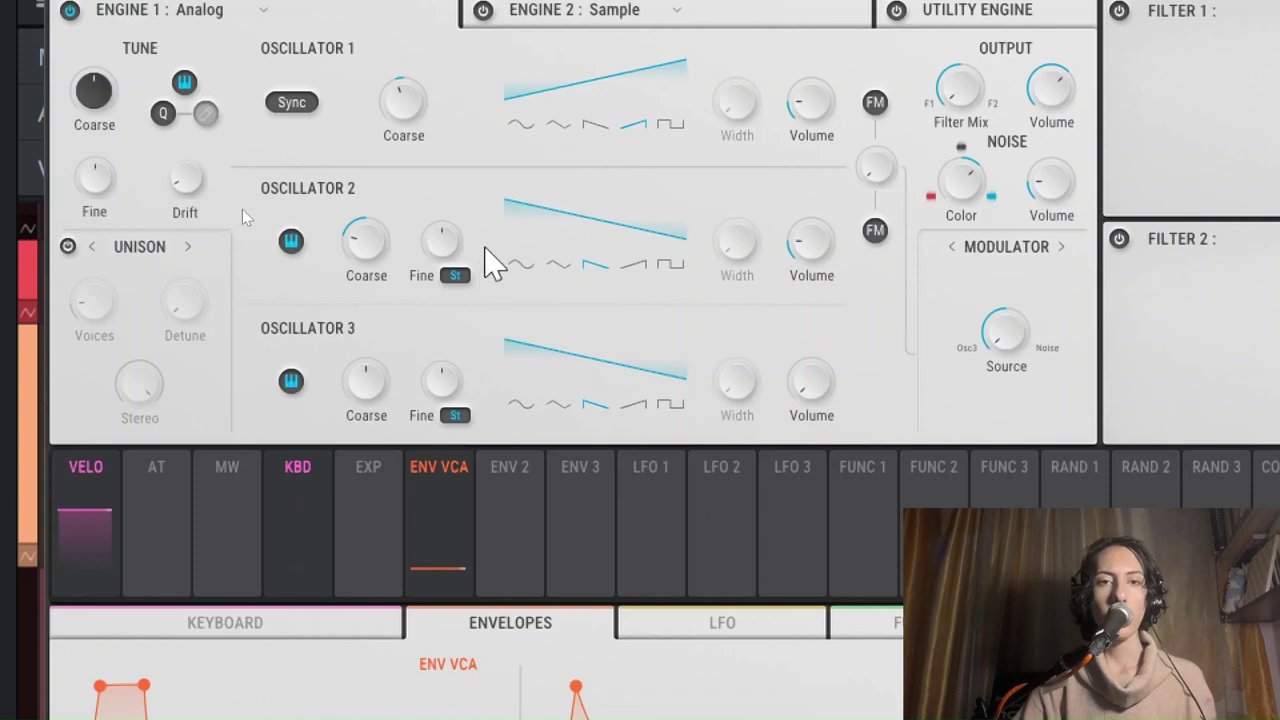
{"action": "mouse_move", "coordinate": [449, 229]}
{"action": "left_mouse_down"}
{"action": "mouse_move", "coordinate": [466, 226]}
{"action": "mouse_move", "coordinate": [460, 238]}
{"action": "mouse_move", "coordinate": [466, 212]}
{"action": "left_mouse_up"}
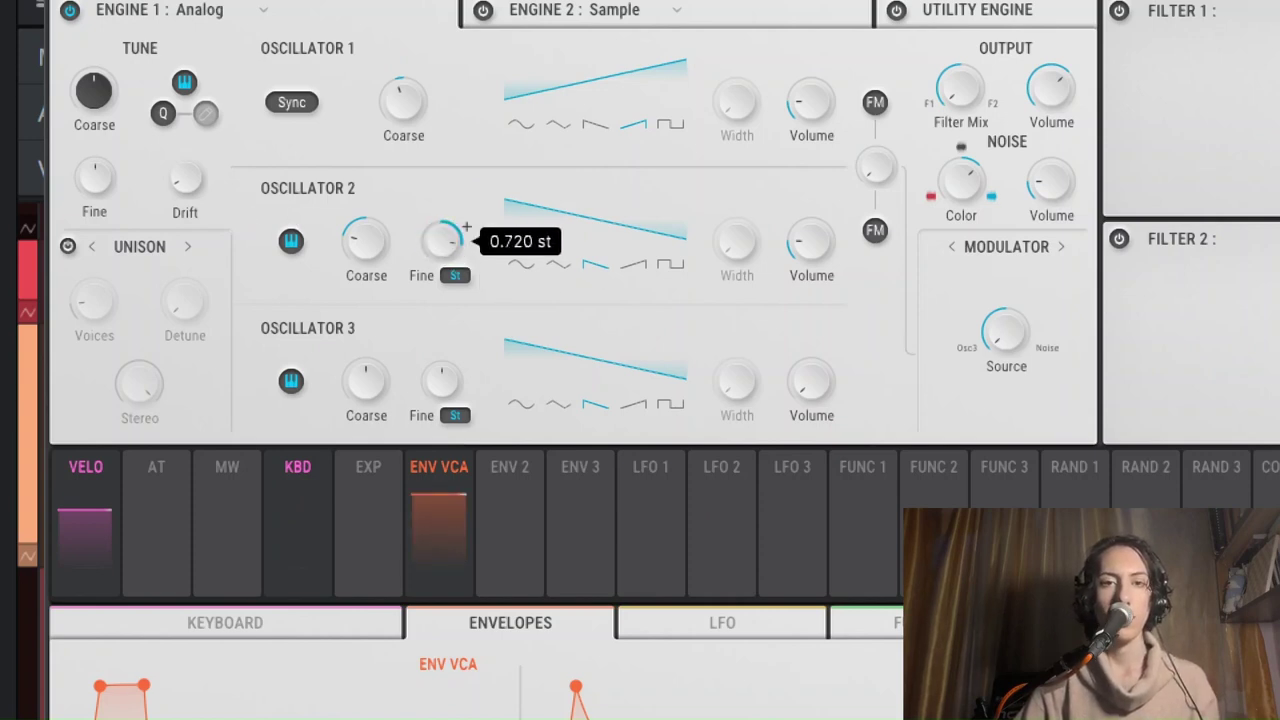
{"action": "left_click_drag", "start_coordinate": [829, 251], "coordinate": [829, 266]}
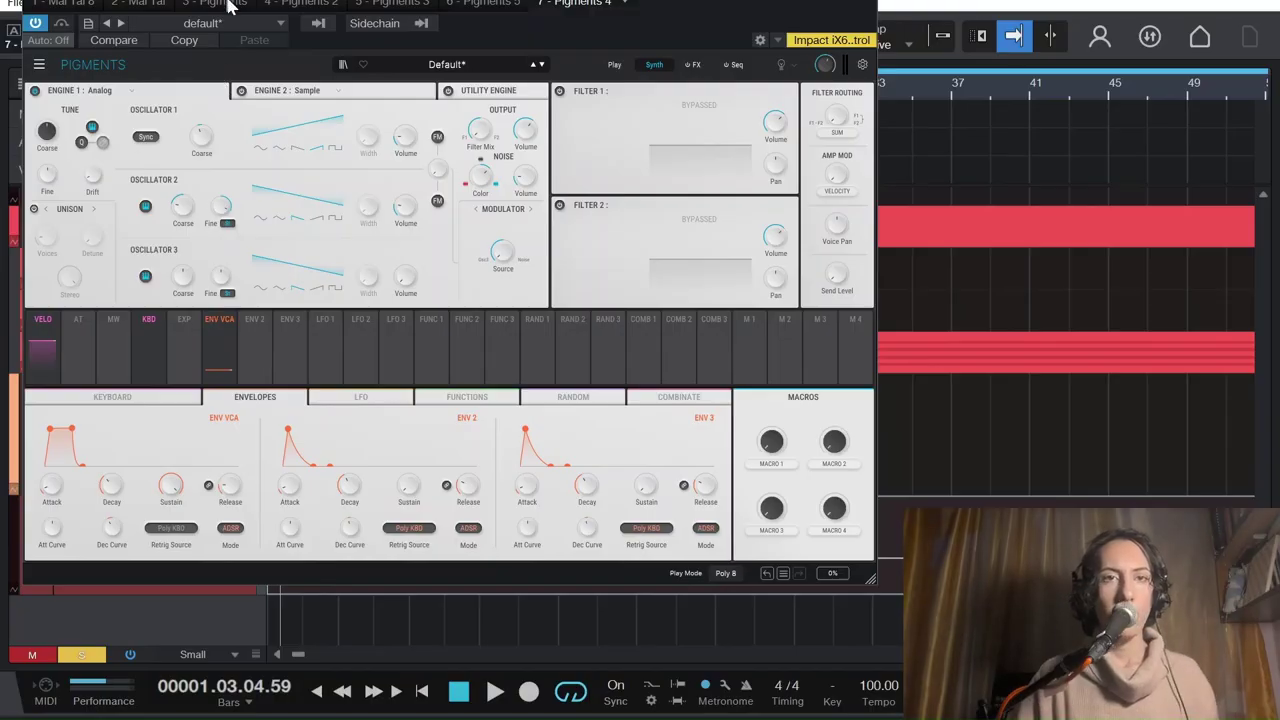
Activate the Sample engine as Engine 2, open slot A's sample library and browse through Drones & Ambience and Field Recordings to the Foley category.
{"action": "left_click", "coordinate": [305, 90]}
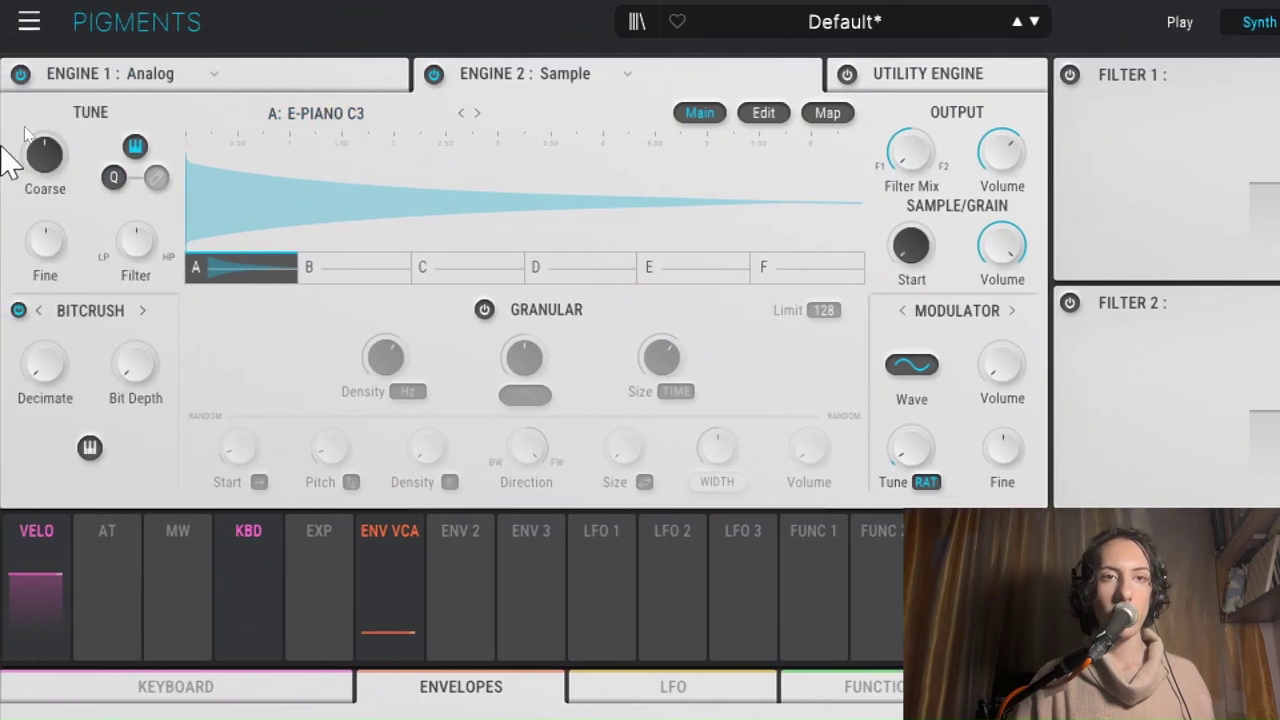
{"action": "left_click", "coordinate": [355, 112]}
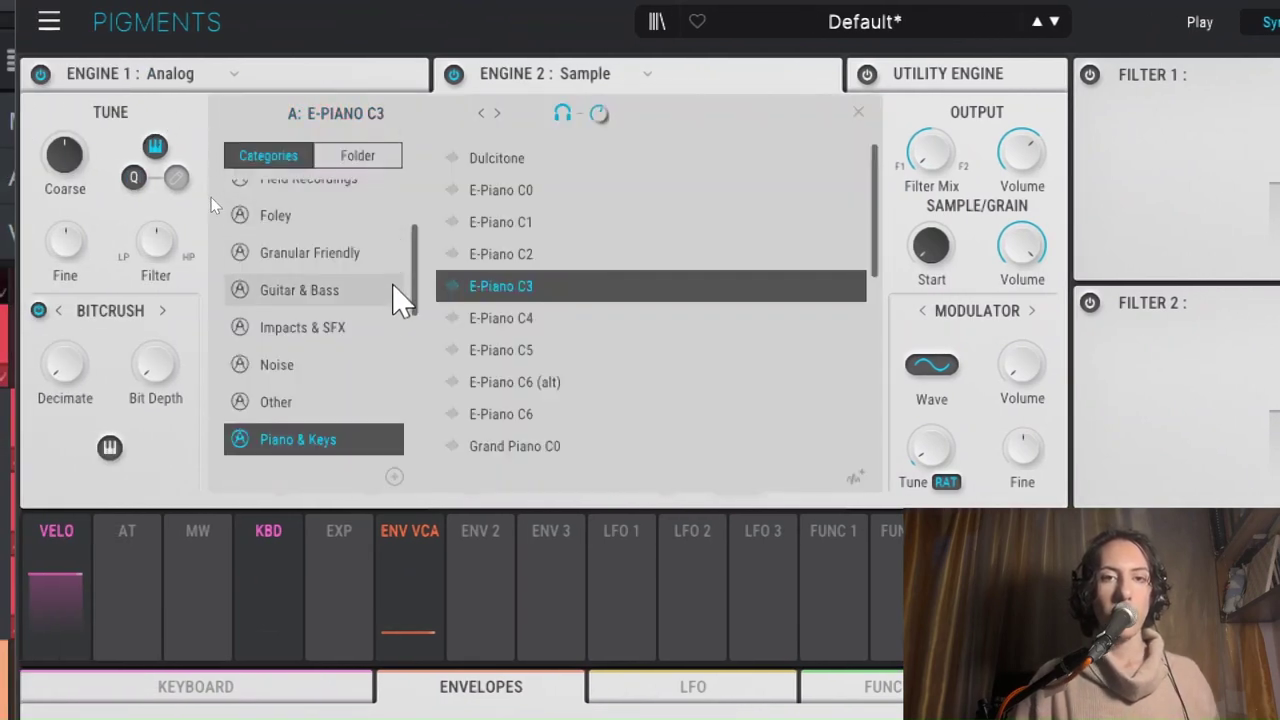
{"action": "left_click_drag", "start_coordinate": [411, 268], "coordinate": [420, 182]}
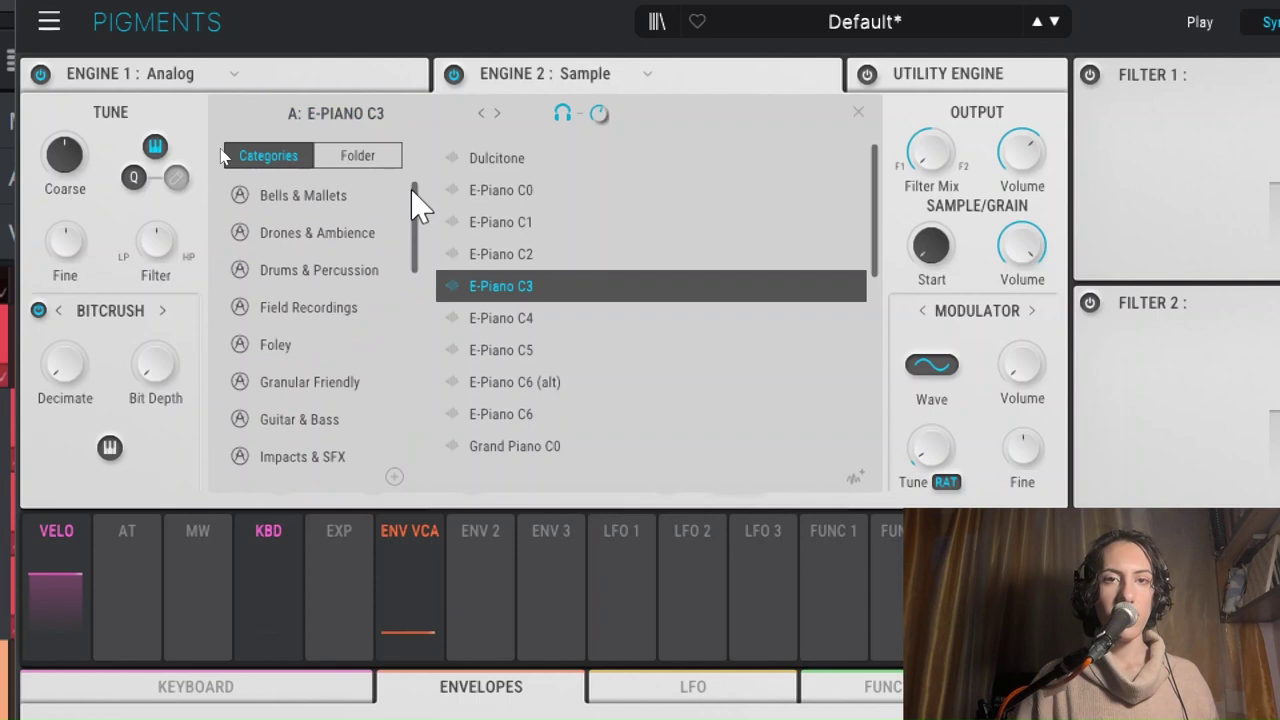
{"action": "left_click", "coordinate": [306, 238]}
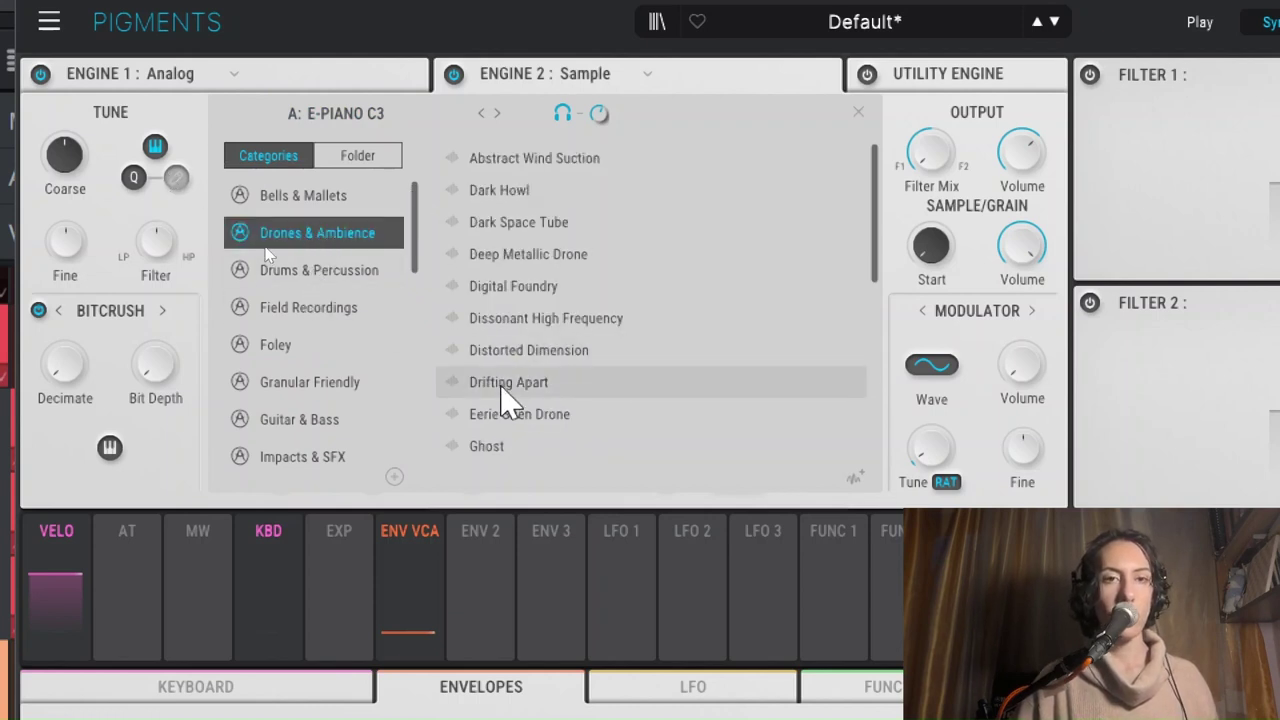
{"action": "left_click", "coordinate": [300, 307]}
{"action": "left_click", "coordinate": [298, 344]}
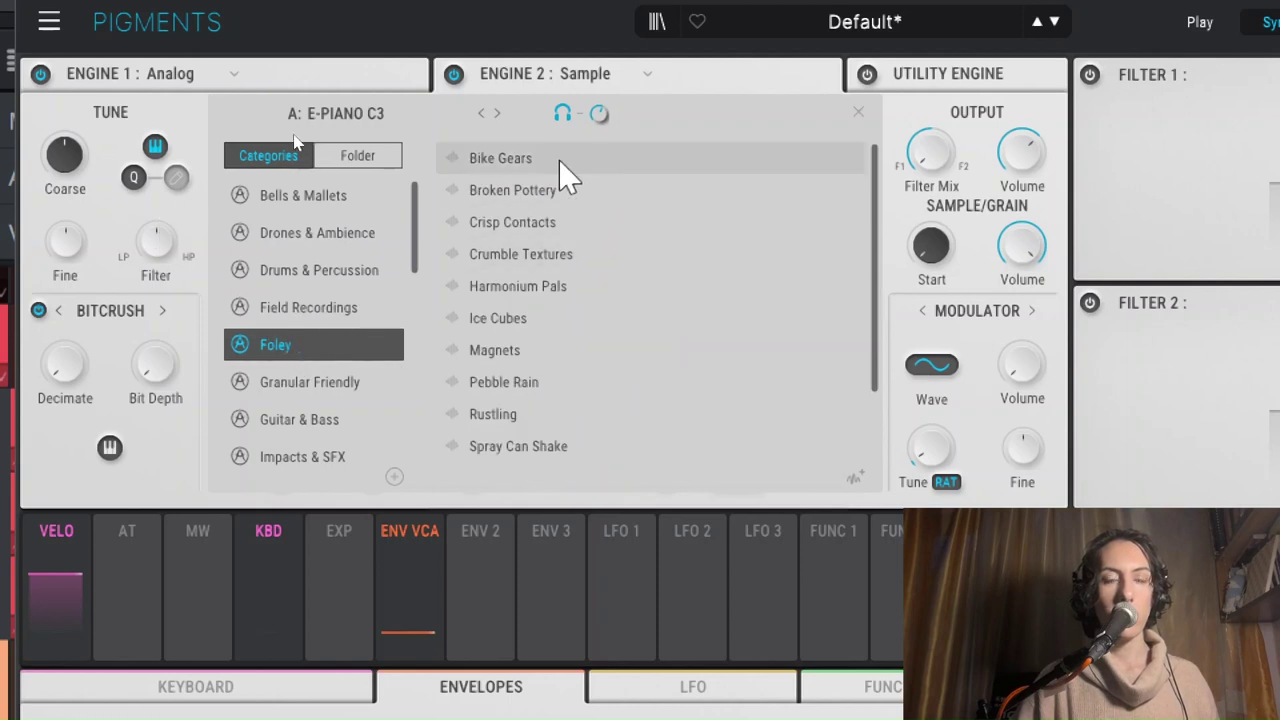
Audition several Foley samples such as Magnets, set the preview volume to -23.8 dB and load Pebble Rain into slot A.
{"action": "scroll", "coordinate": [510, 400], "scroll_direction": "down", "scroll_amount": 3}
{"action": "left_click", "coordinate": [532, 262]}
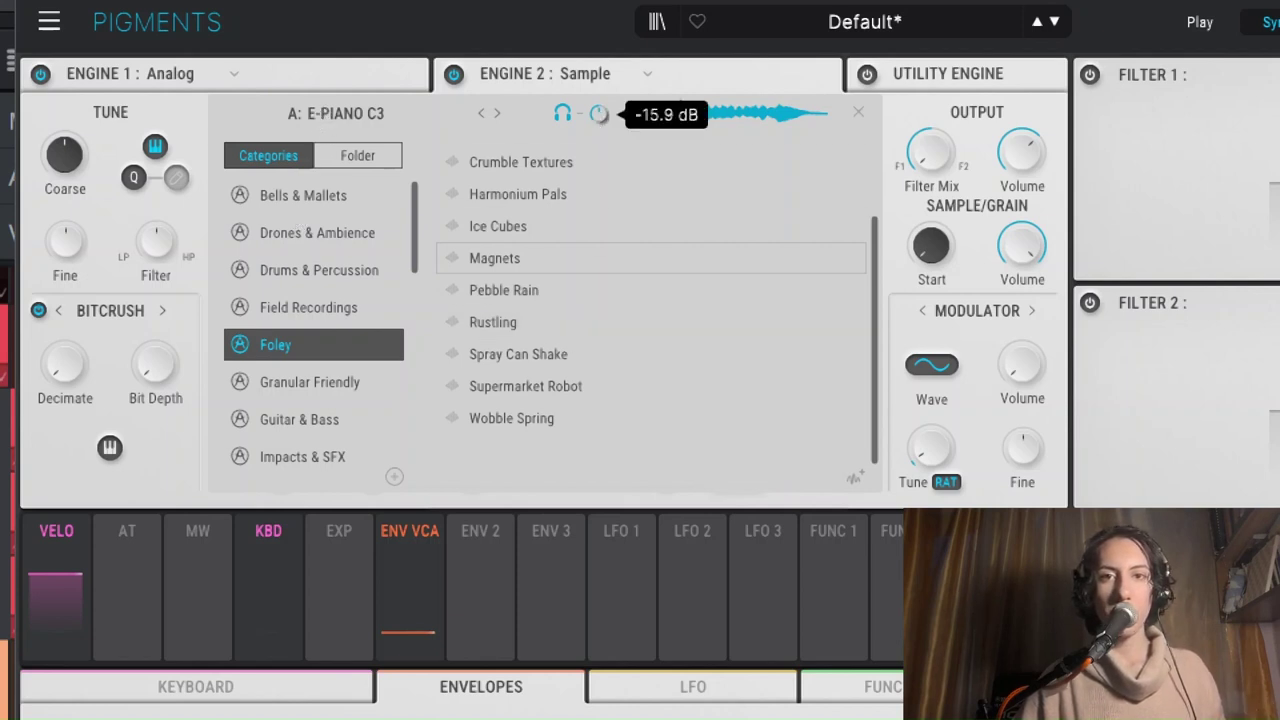
{"action": "left_click", "coordinate": [518, 324]}
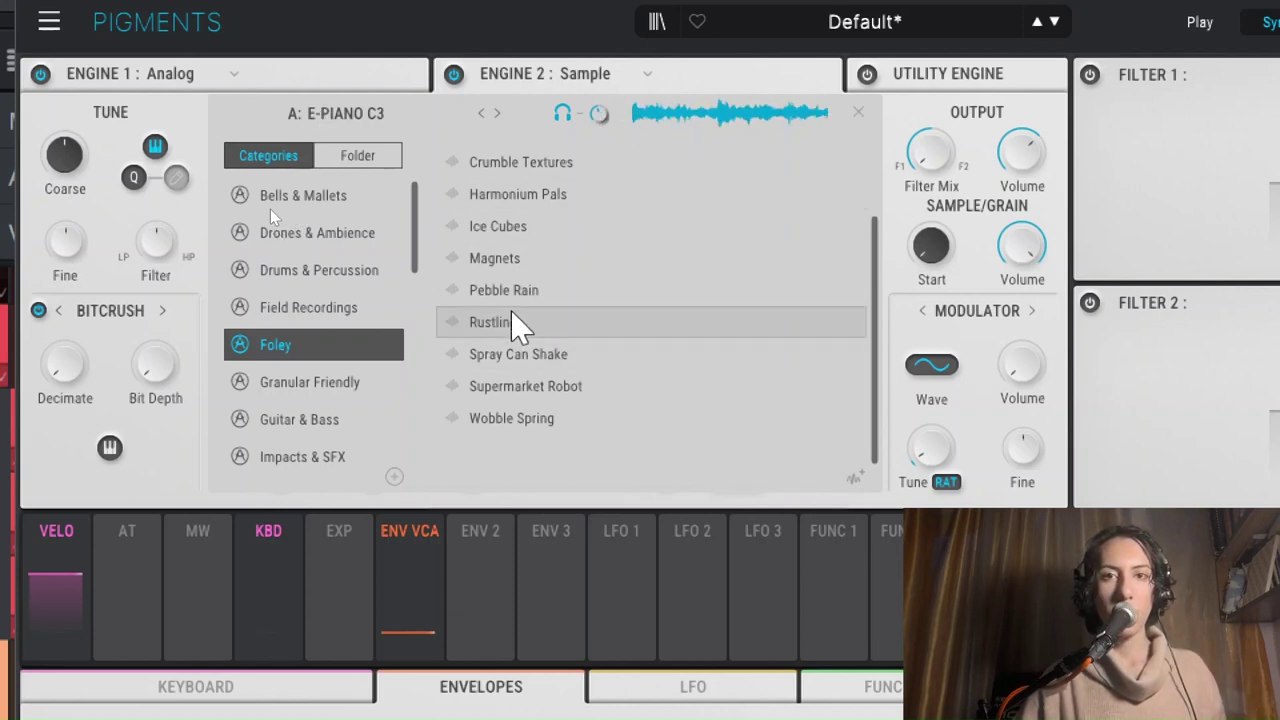
{"action": "left_click_drag", "start_coordinate": [600, 113], "coordinate": [600, 124]}
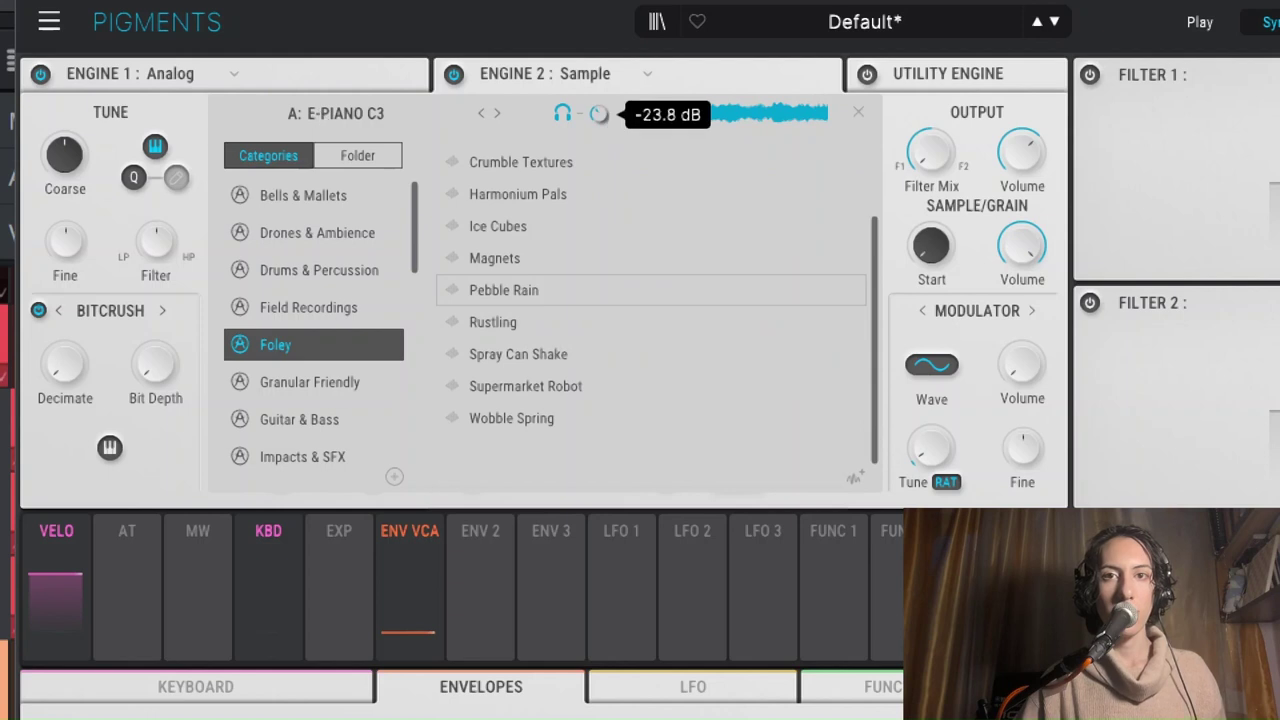
{"action": "left_click", "coordinate": [515, 294]}
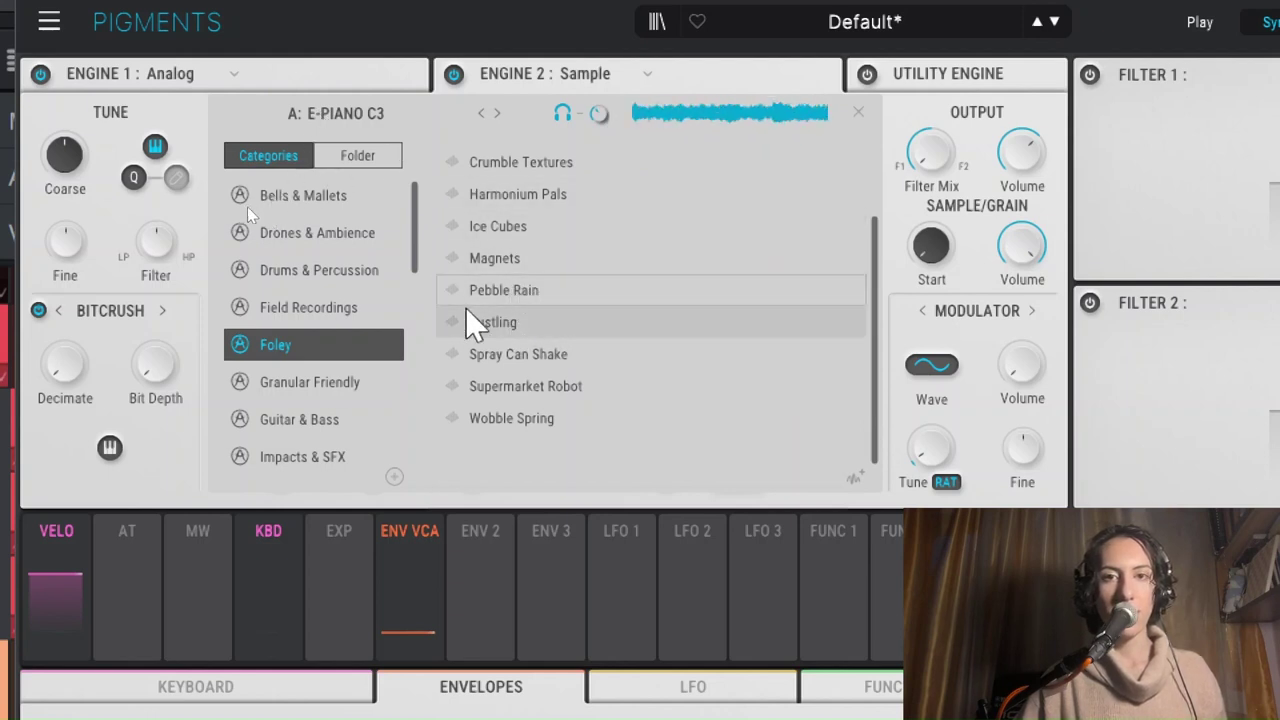
{"action": "double_click", "coordinate": [486, 292]}
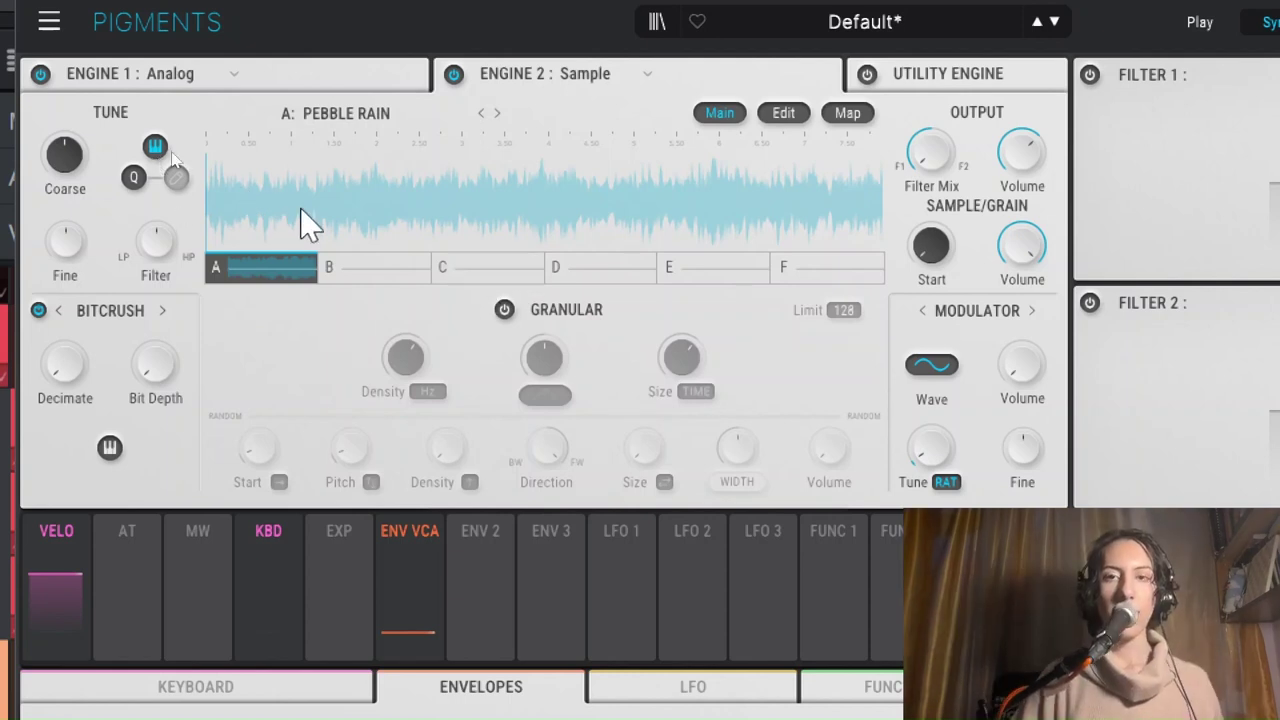
Trim the end of Pebble Rain to about 1.15 s and enable looping in Back & Forth mode.
{"action": "left_click", "coordinate": [780, 117]}
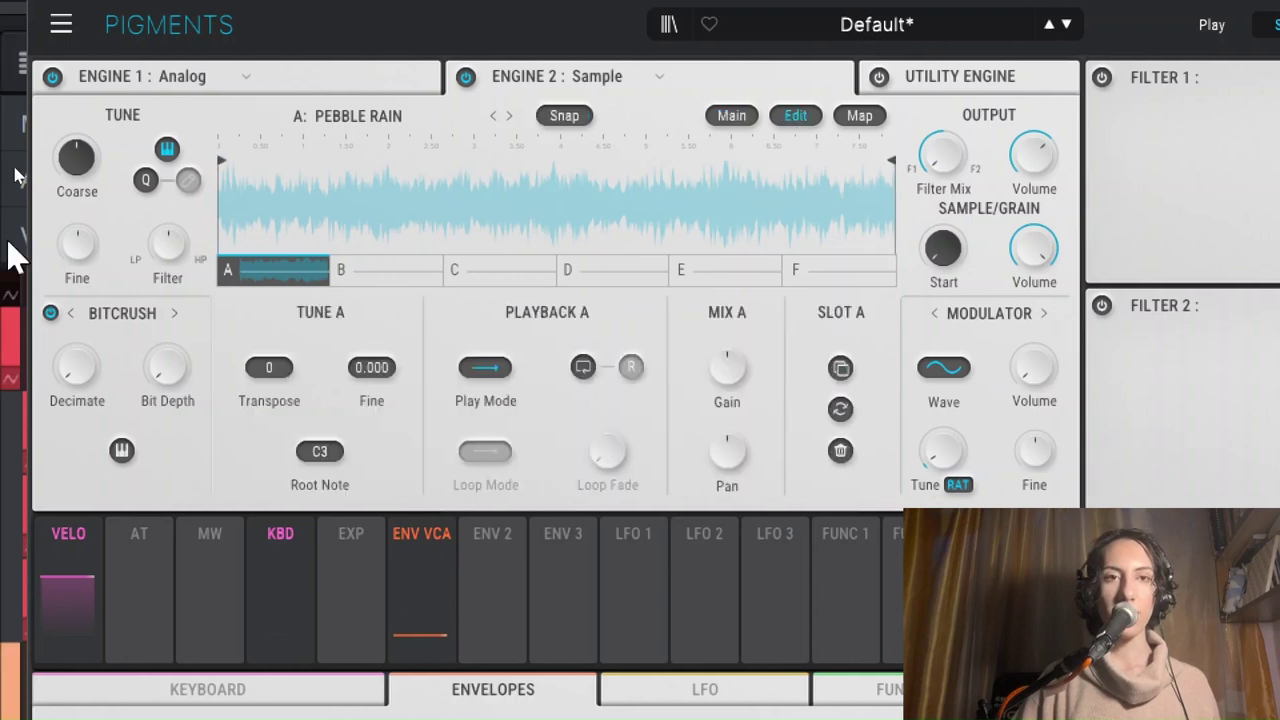
{"action": "left_click_drag", "start_coordinate": [890, 158], "coordinate": [313, 186]}
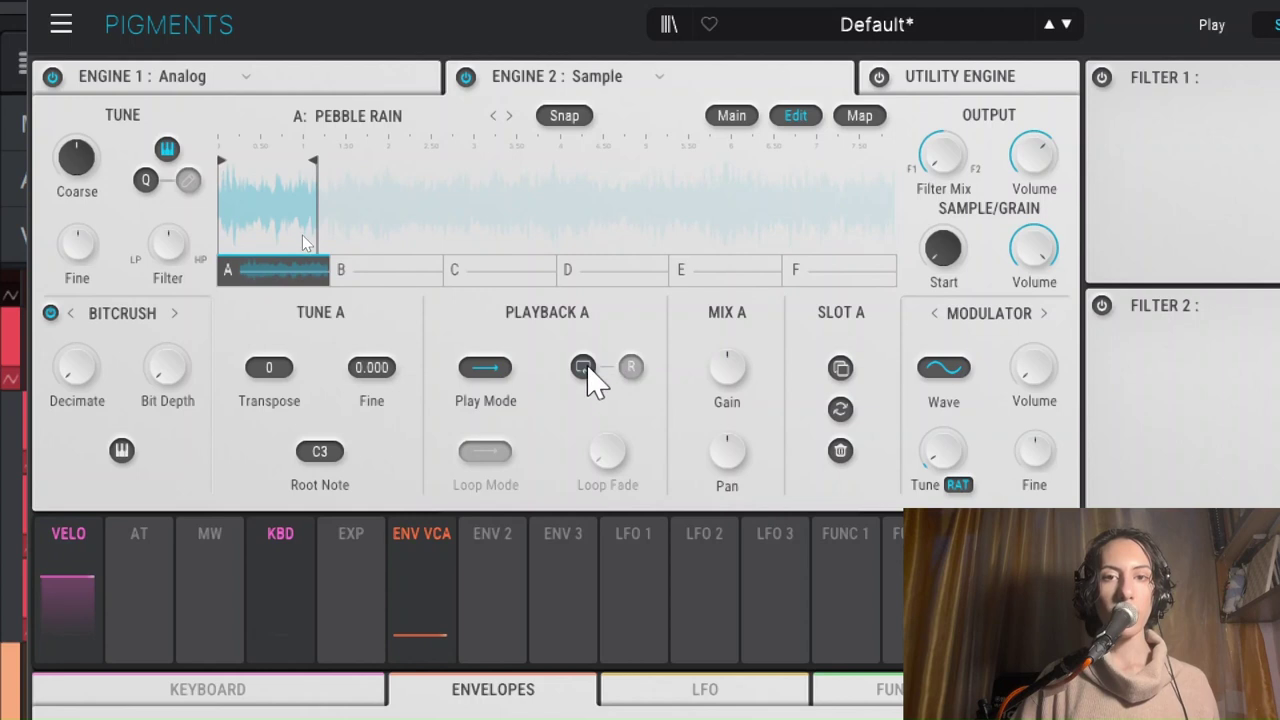
{"action": "left_click", "coordinate": [586, 372]}
{"action": "left_click", "coordinate": [485, 451]}
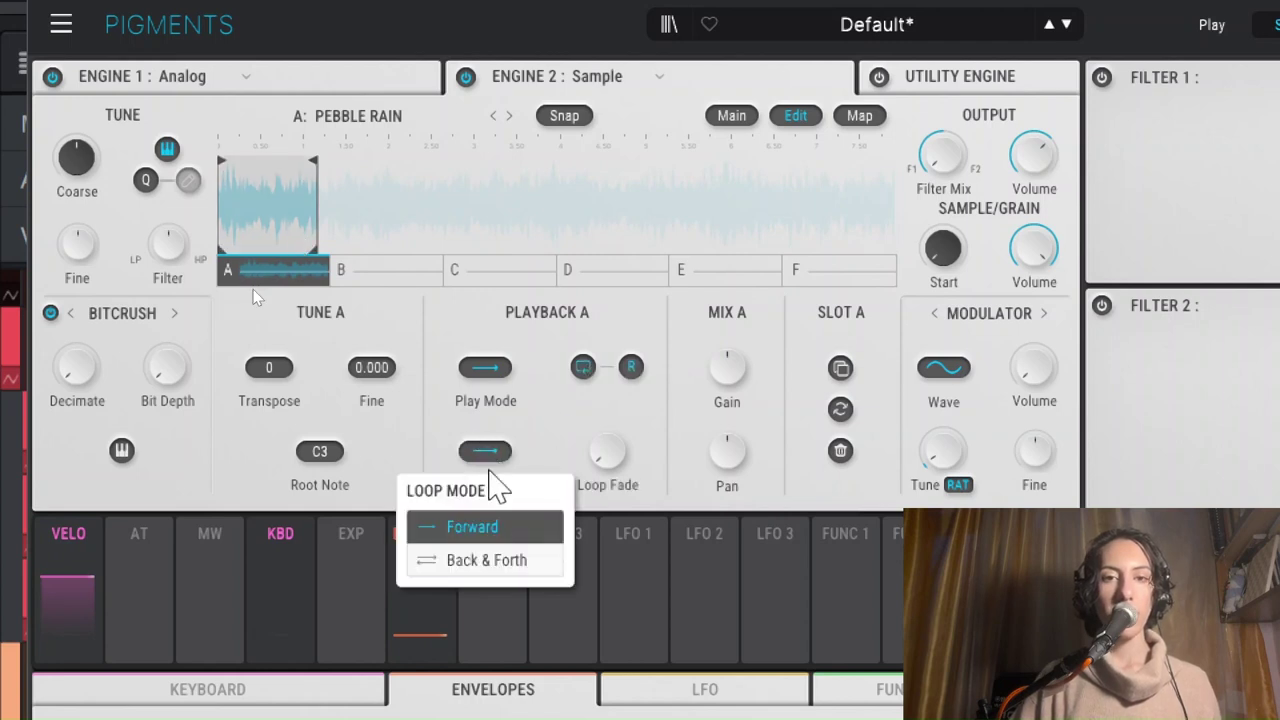
{"action": "left_click", "coordinate": [480, 562]}
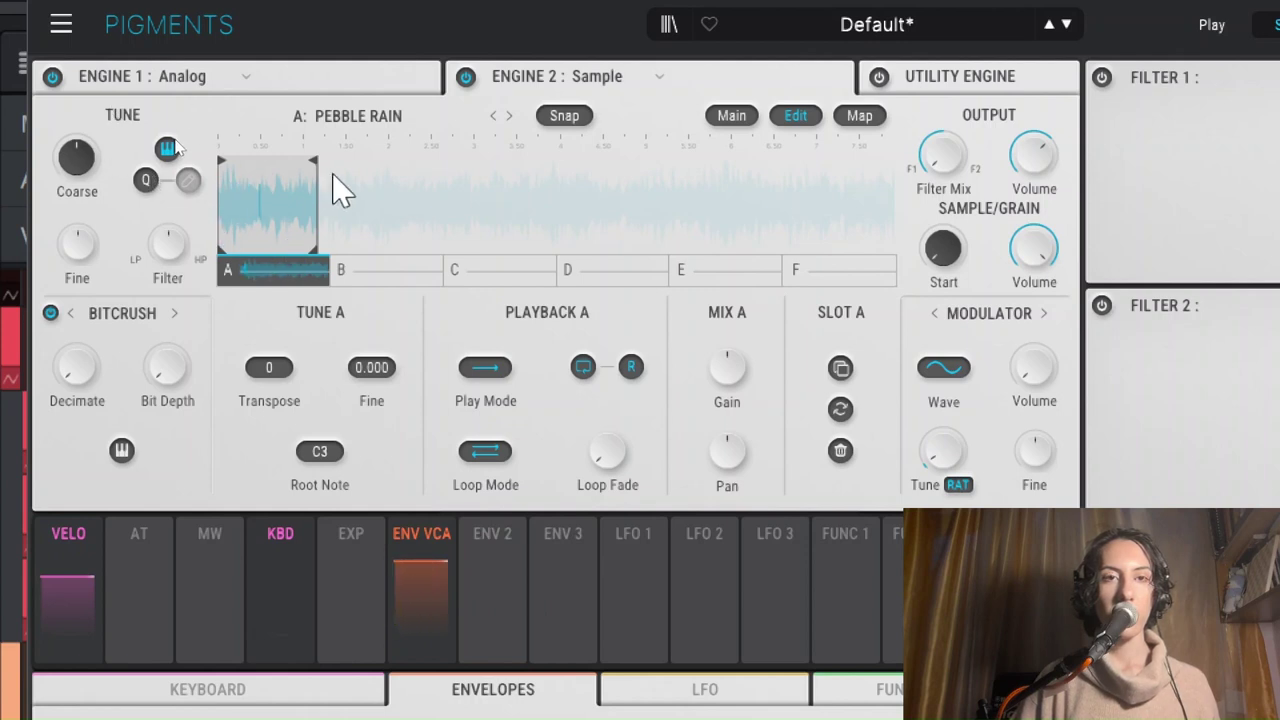
Narrow the Pebble Rain loop to a short slice between about 1.6 and 1.7 s and set slot A's transpose to 3.
{"action": "left_click_drag", "start_coordinate": [320, 157], "coordinate": [260, 155]}
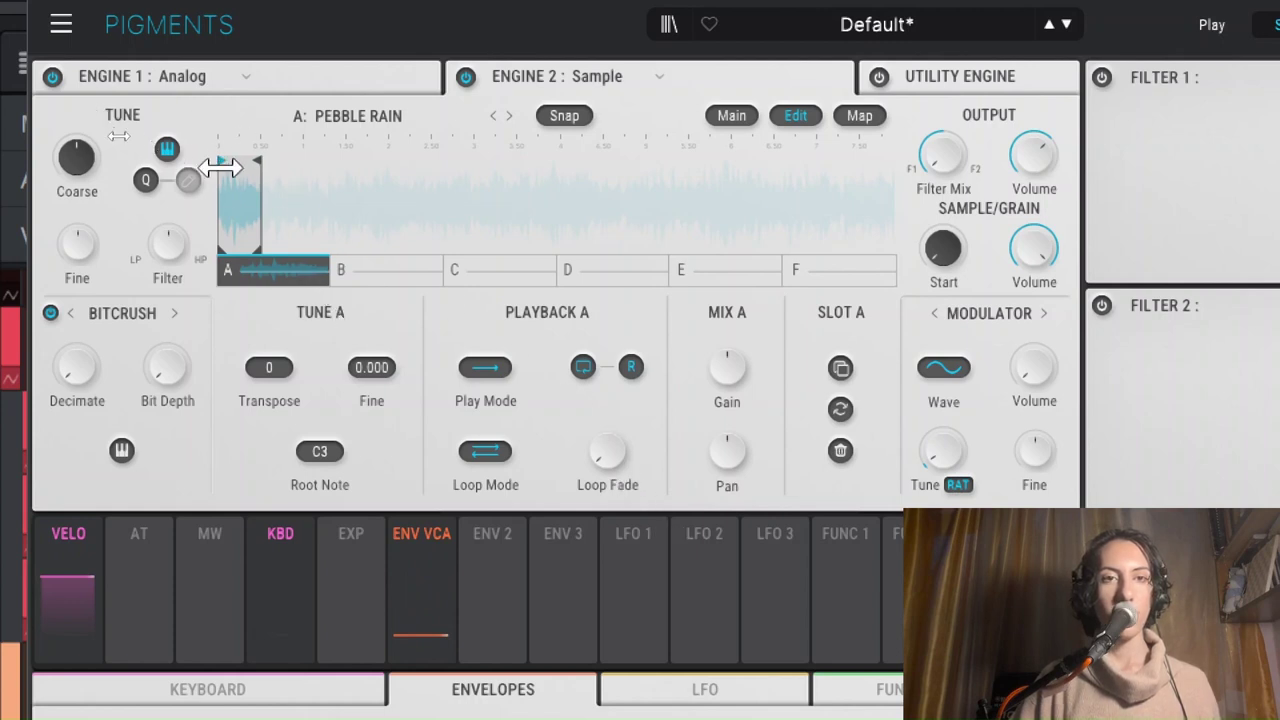
{"action": "left_click_drag", "start_coordinate": [262, 160], "coordinate": [361, 168]}
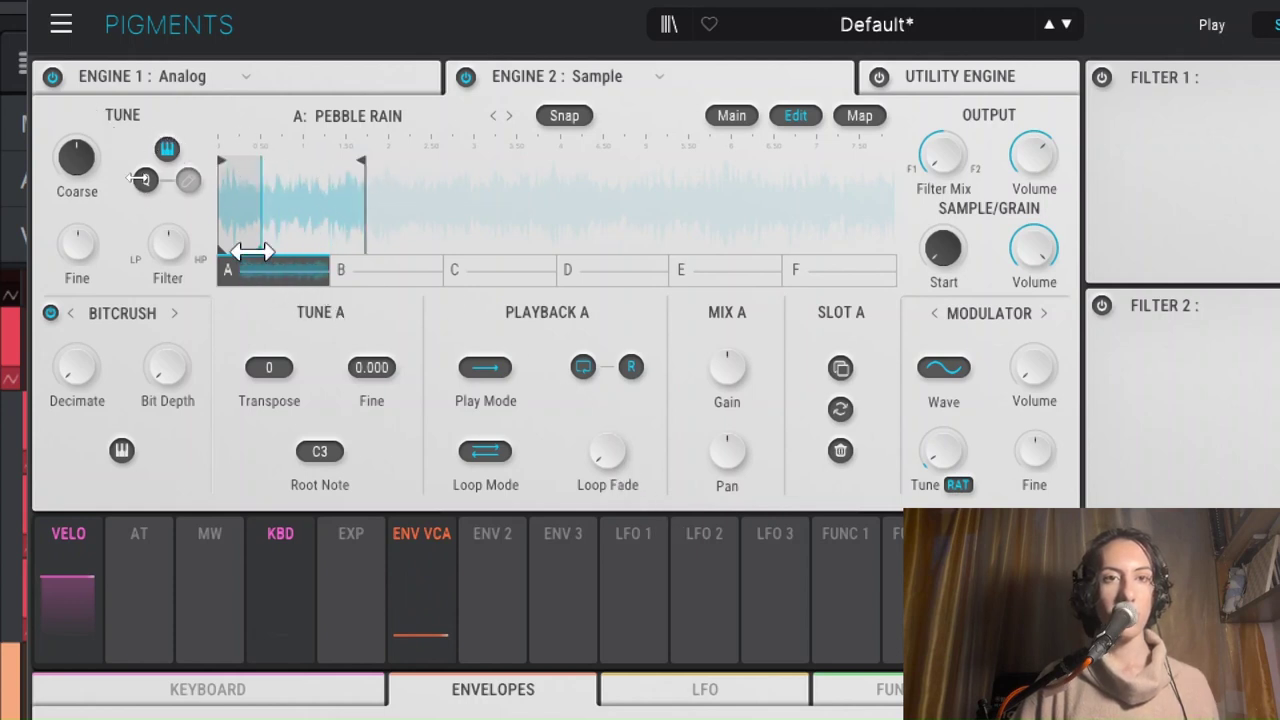
{"action": "left_click_drag", "start_coordinate": [222, 170], "coordinate": [355, 168]}
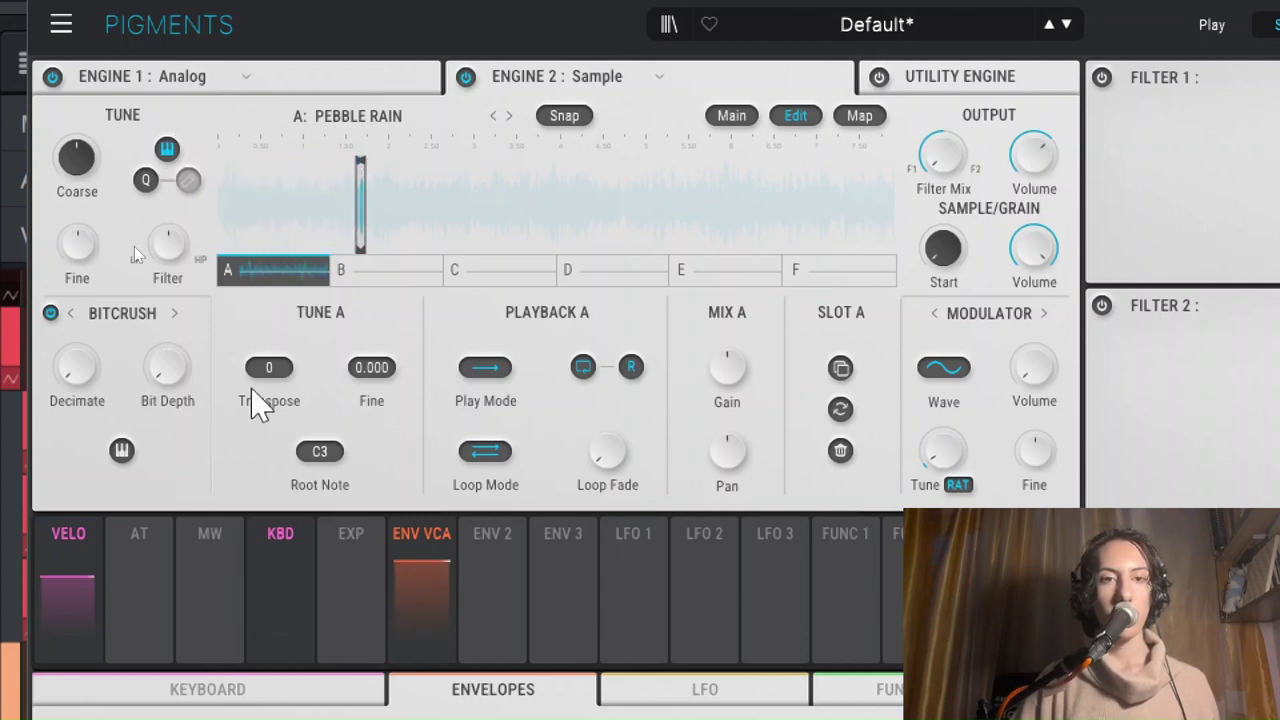
{"action": "mouse_move", "coordinate": [267, 364]}
{"action": "left_mouse_down"}
{"action": "mouse_move", "coordinate": [272, 352]}
{"action": "mouse_move", "coordinate": [278, 364]}
{"action": "left_mouse_up"}
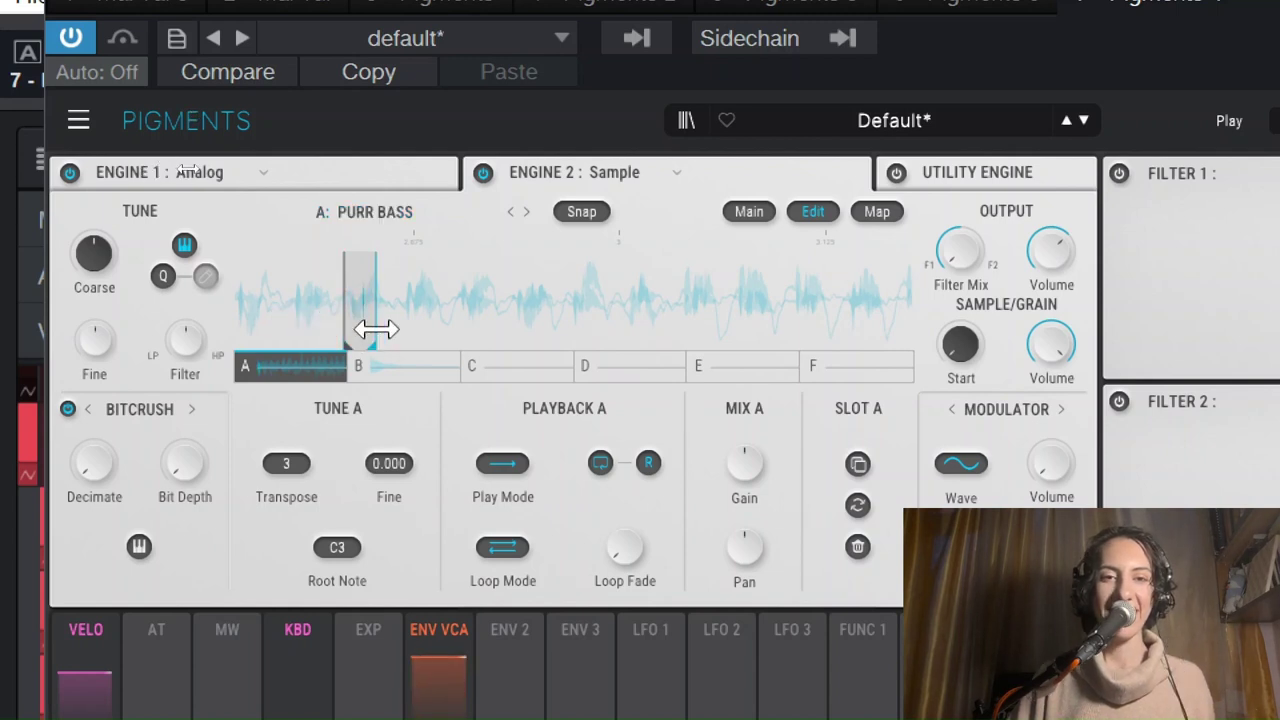
Adjust the loop boundaries of the Purr Bass sample in slot A.
{"action": "left_click_drag", "start_coordinate": [376, 330], "coordinate": [306, 329]}
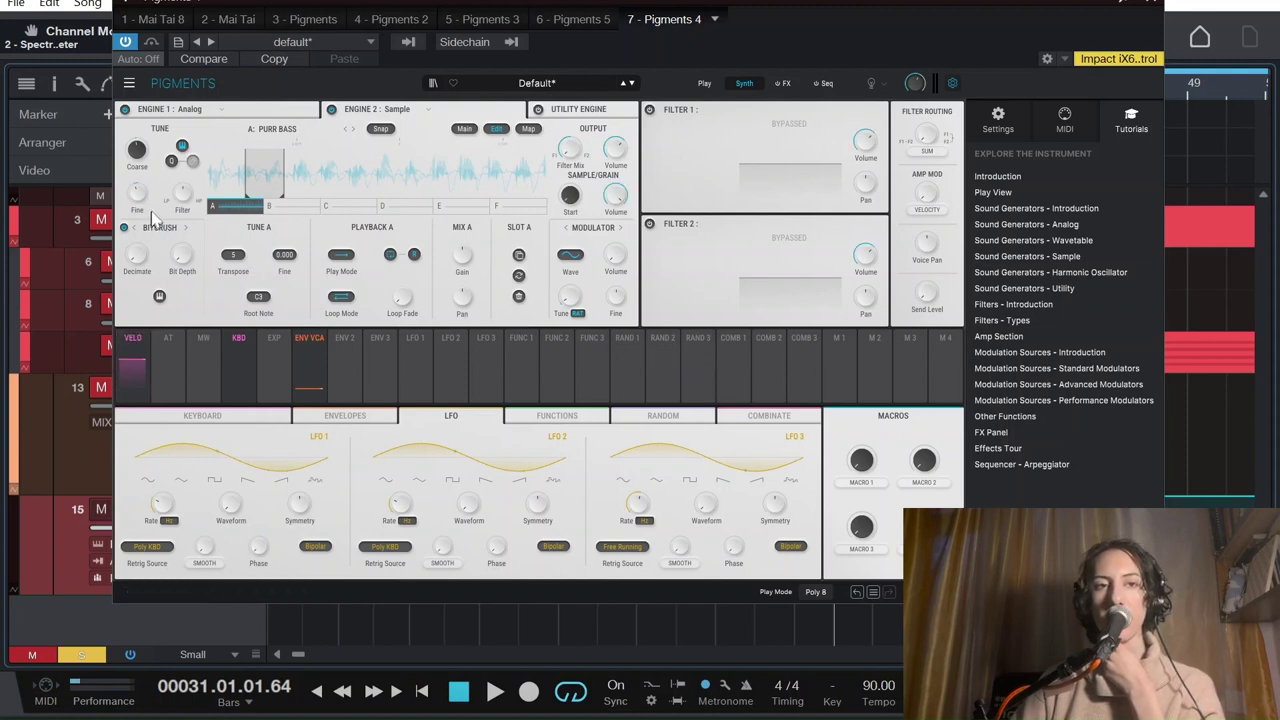
{"action": "mouse_move", "coordinate": [141, 198]}
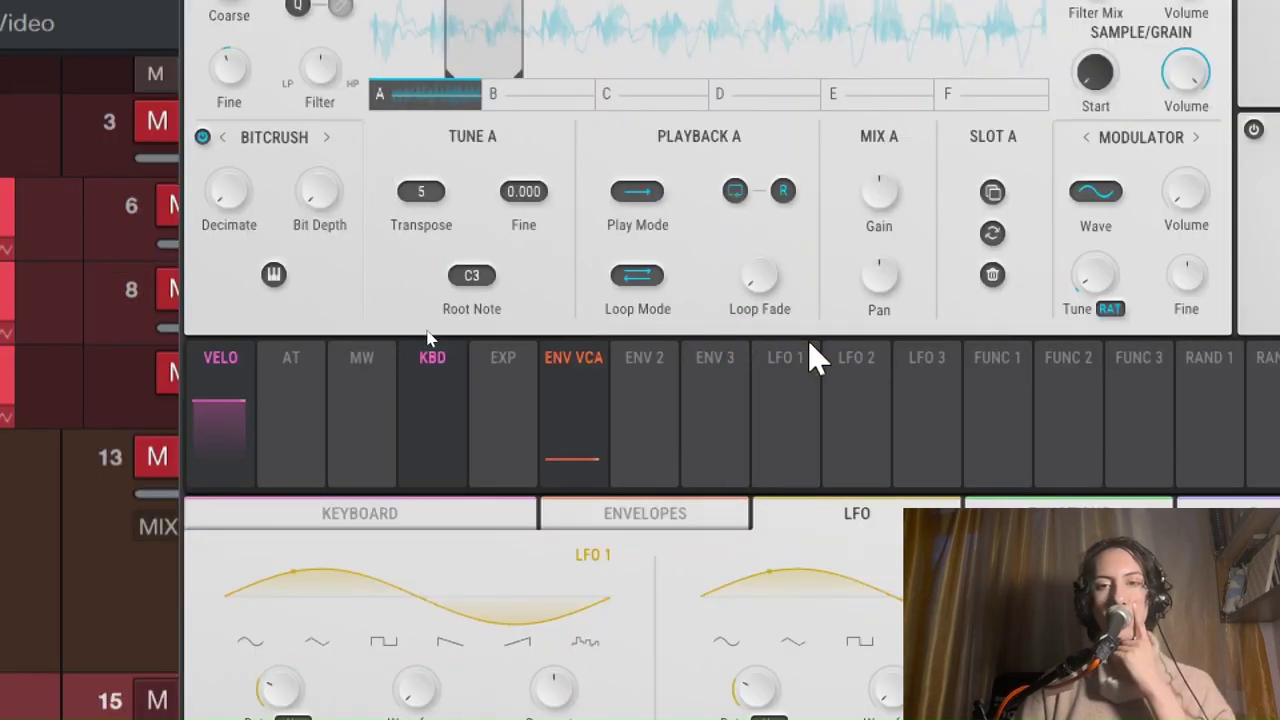
{"action": "mouse_move", "coordinate": [805, 375]}
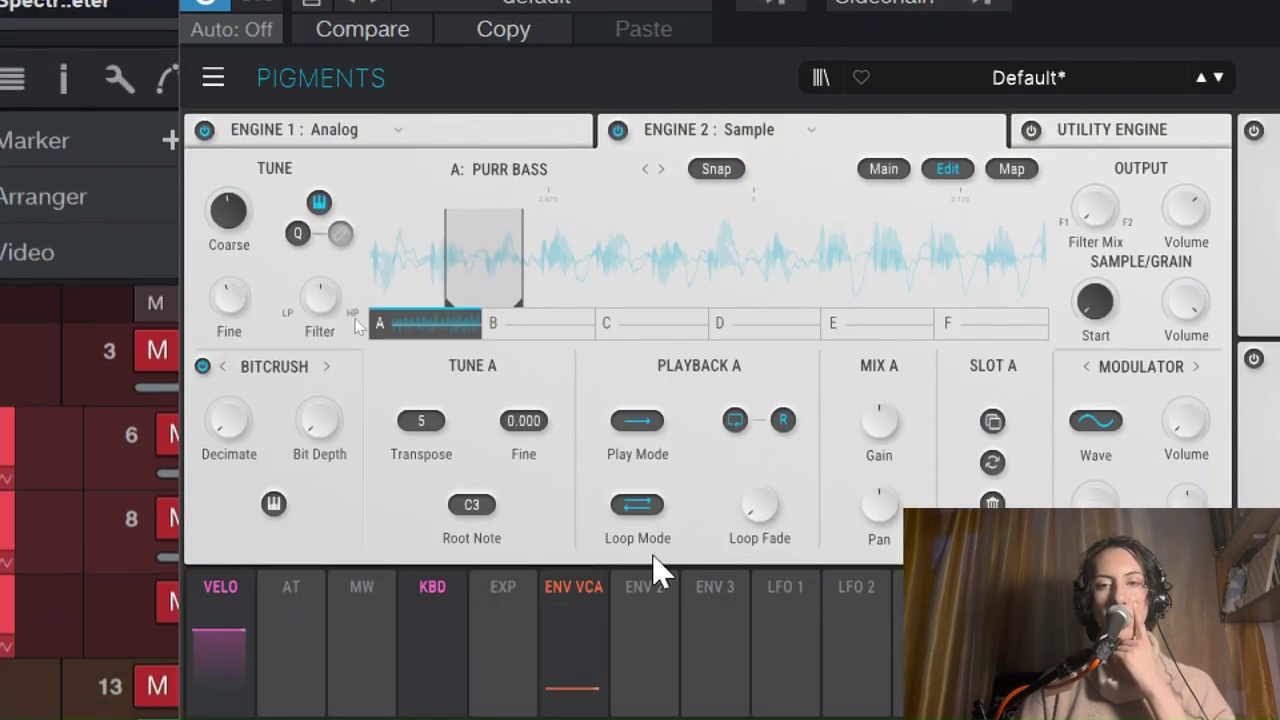
Assign LFO 1 to modulate the Fine tuning of Engine 2's Sample engine.
{"action": "mouse_move", "coordinate": [773, 693]}
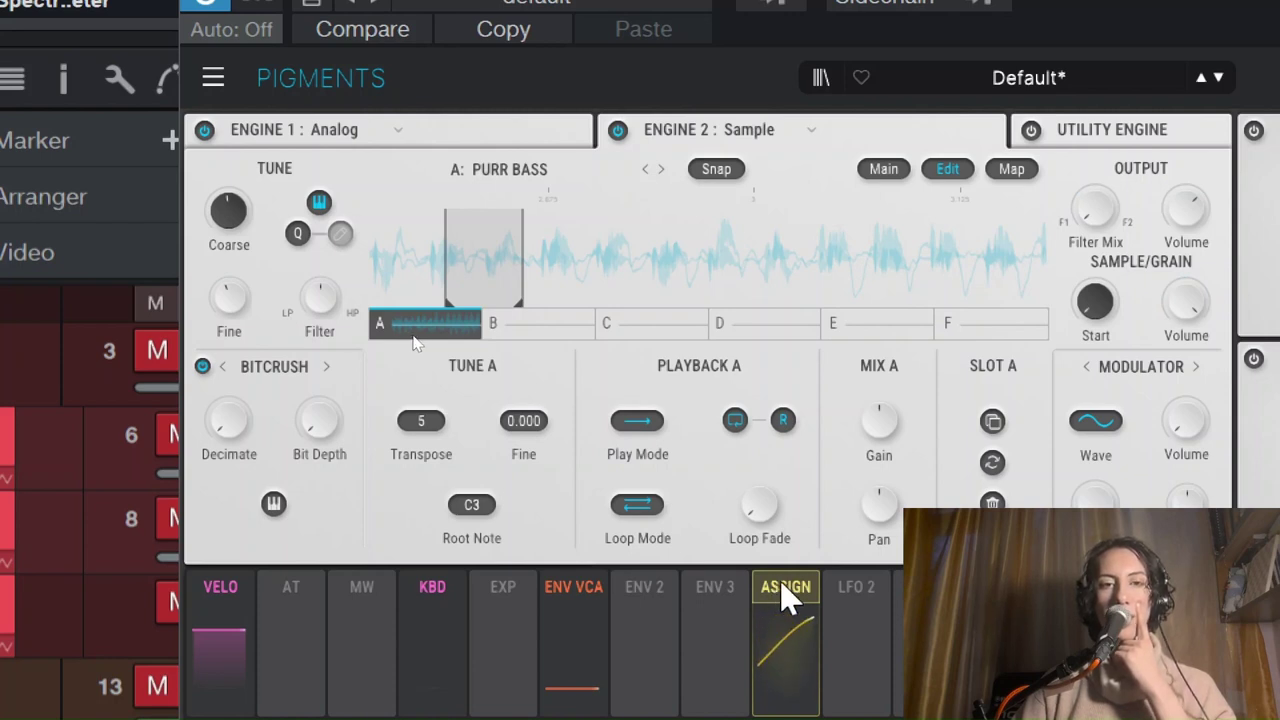
{"action": "left_click_drag", "start_coordinate": [790, 598], "coordinate": [232, 297]}
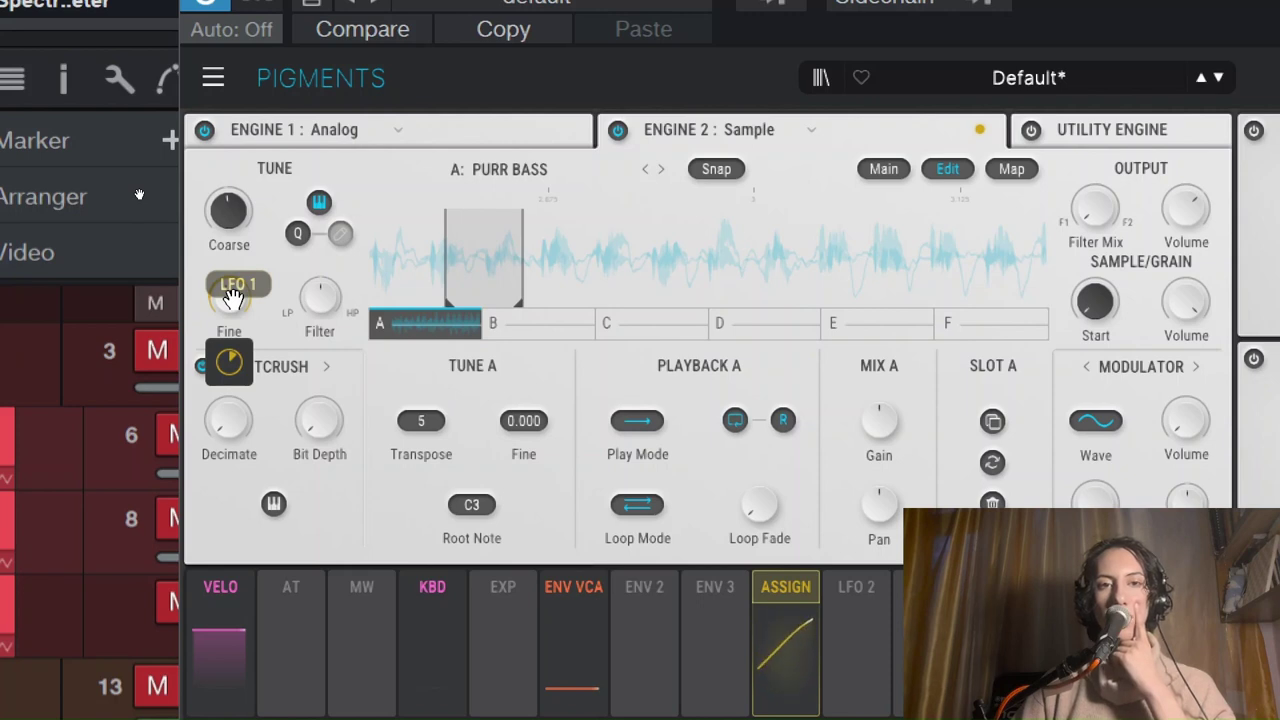
{"action": "left_click_drag", "start_coordinate": [232, 297], "coordinate": [800, 618]}
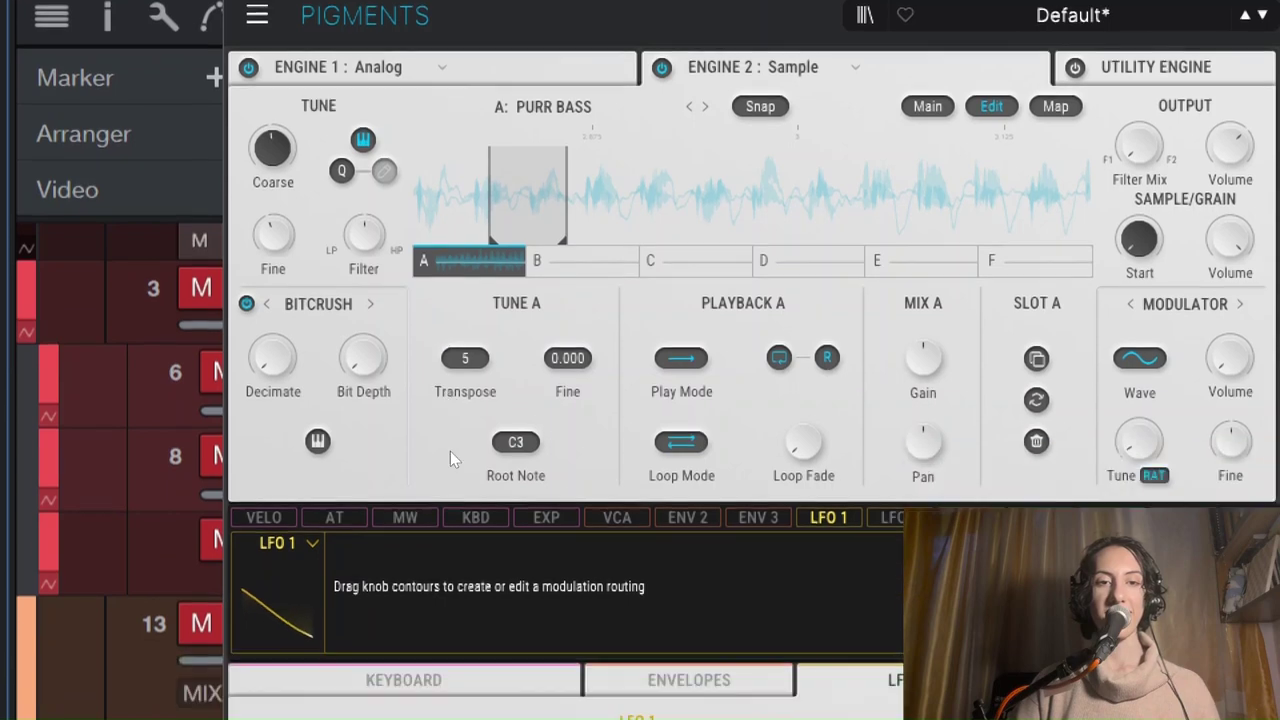
{"action": "left_click_drag", "start_coordinate": [828, 582], "coordinate": [257, 301]}
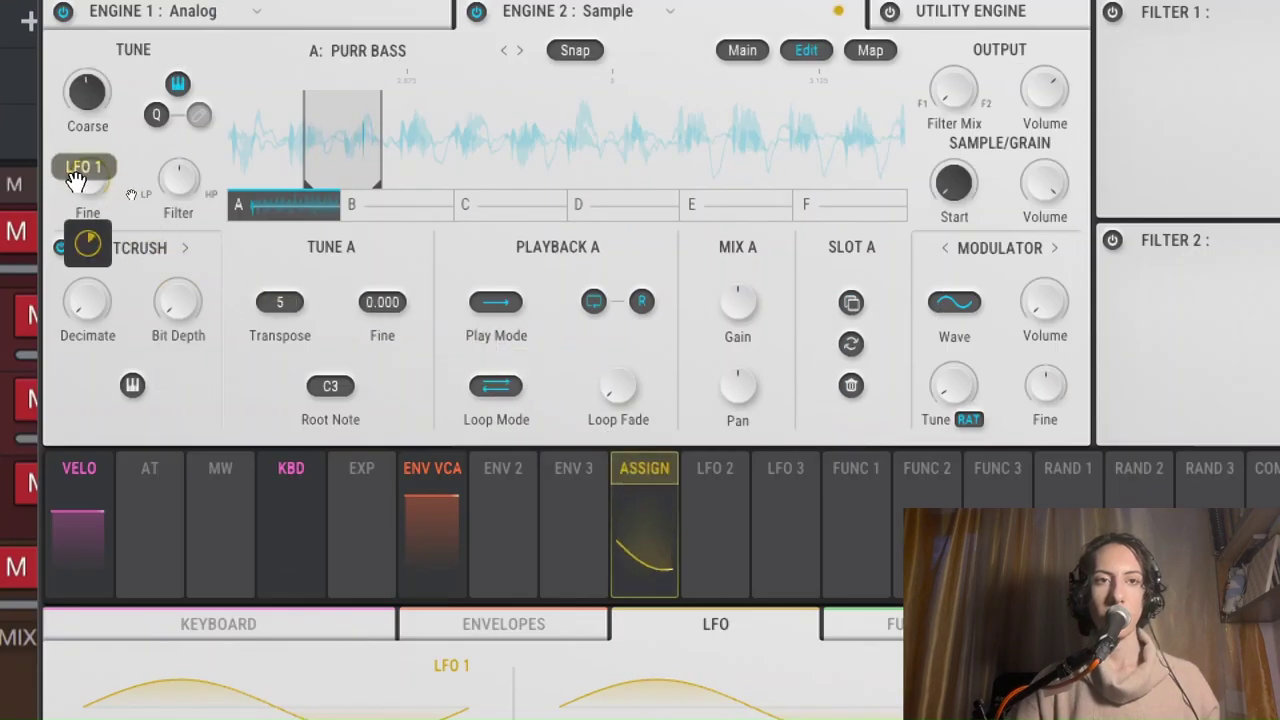
{"action": "left_click_drag", "start_coordinate": [76, 180], "coordinate": [105, 90]}
{"action": "left_click_drag", "start_coordinate": [293, 92], "coordinate": [279, 198]}
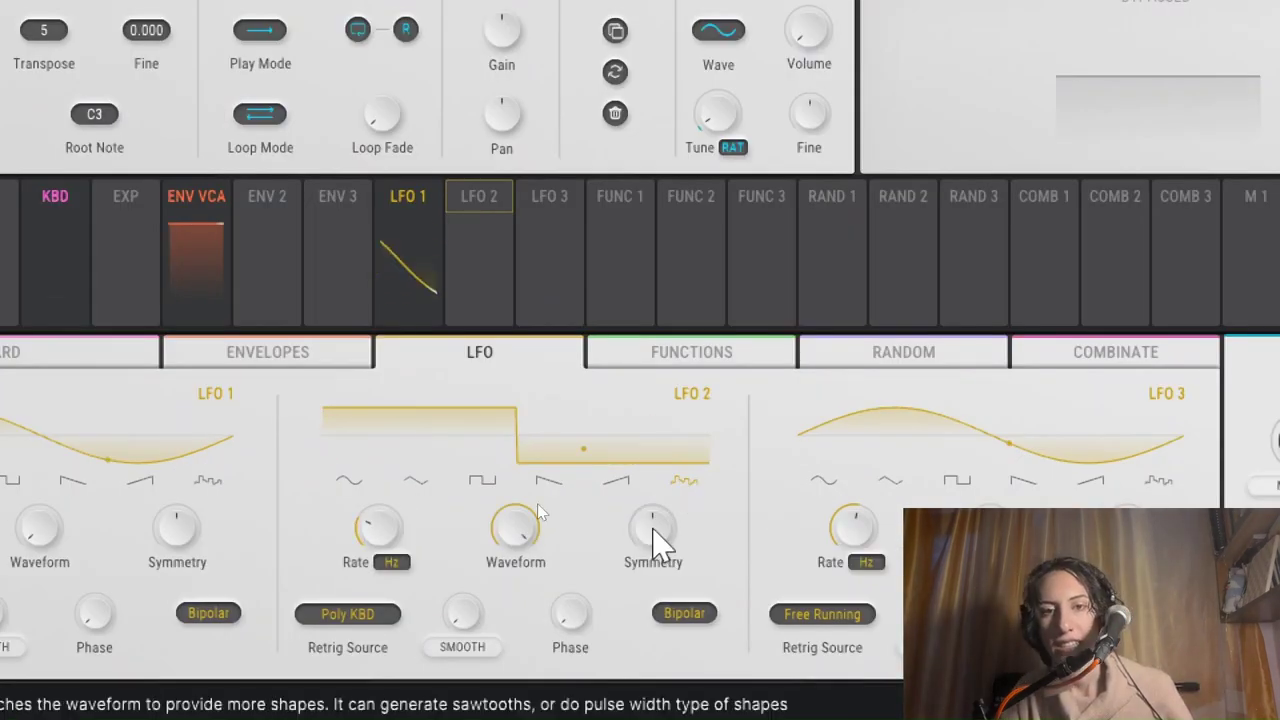
Adjust LFO 2's symmetry and set its retrigger source to Free Running.
{"action": "left_click_drag", "start_coordinate": [651, 537], "coordinate": [680, 491]}
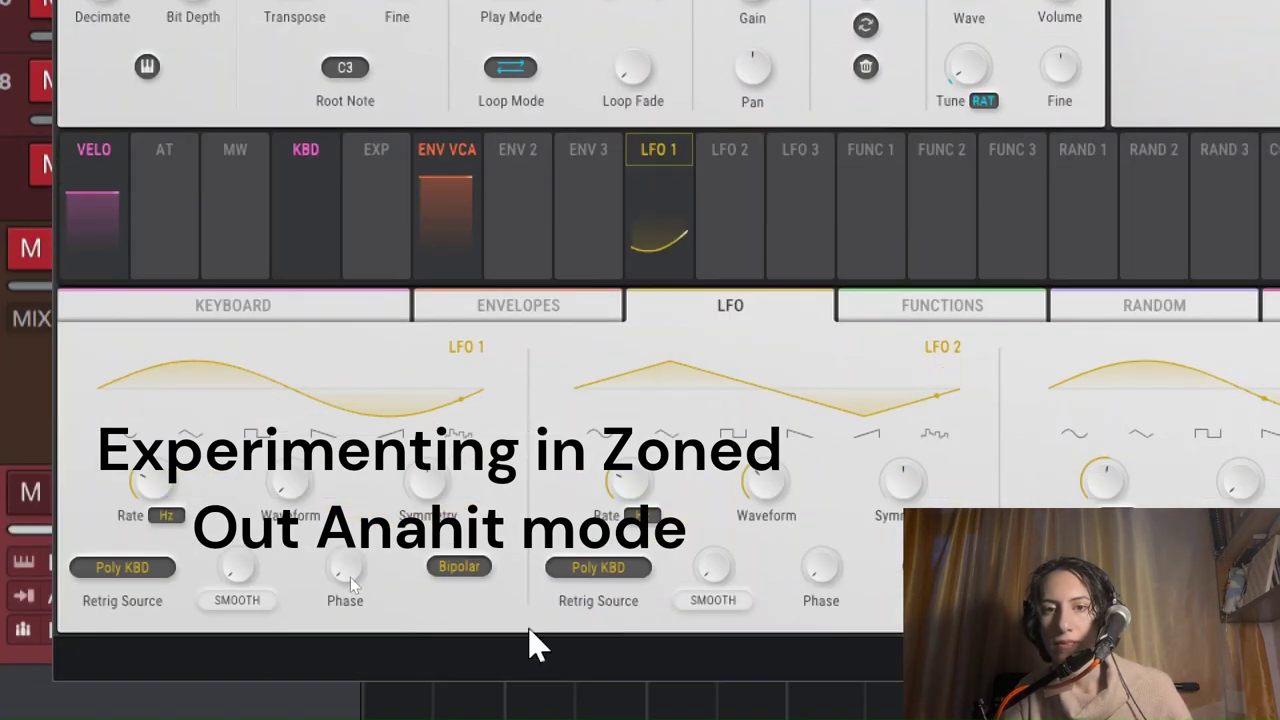
{"action": "left_click", "coordinate": [558, 607]}
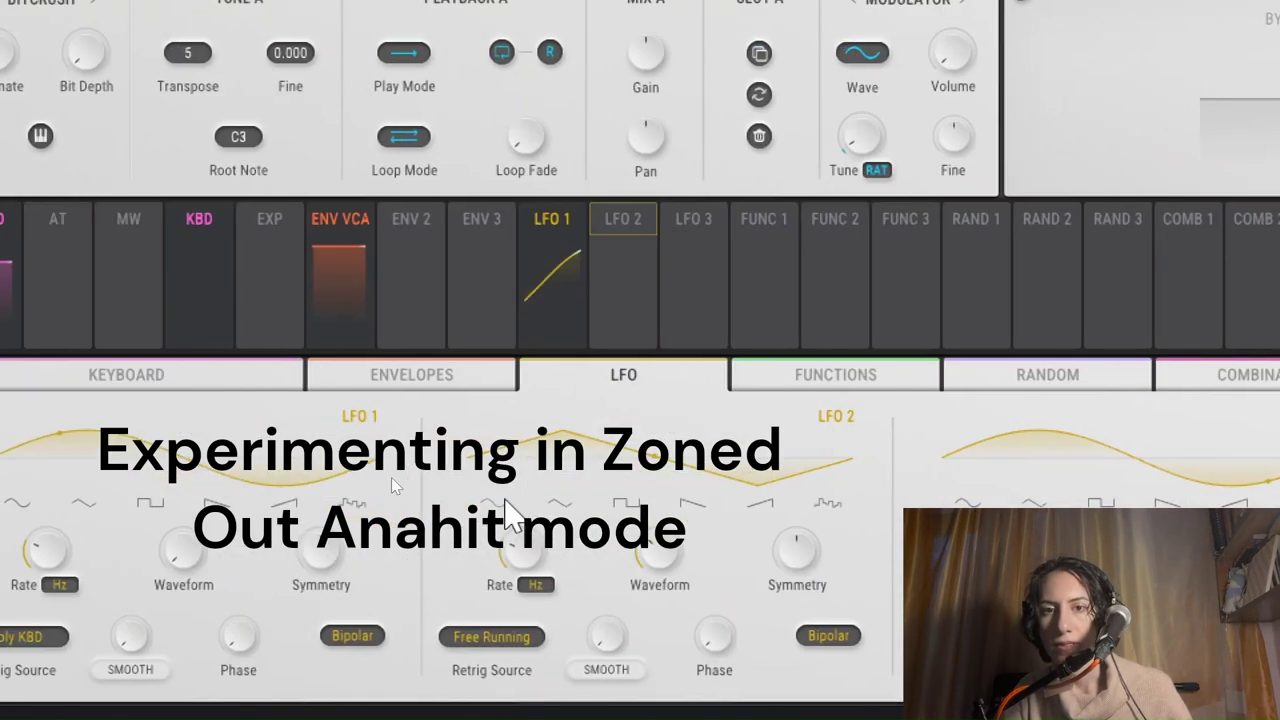
Set Random 2's Sample & Hold to sample from Env VCA and retrigger from Function 1.
{"action": "left_click", "coordinate": [1047, 374]}
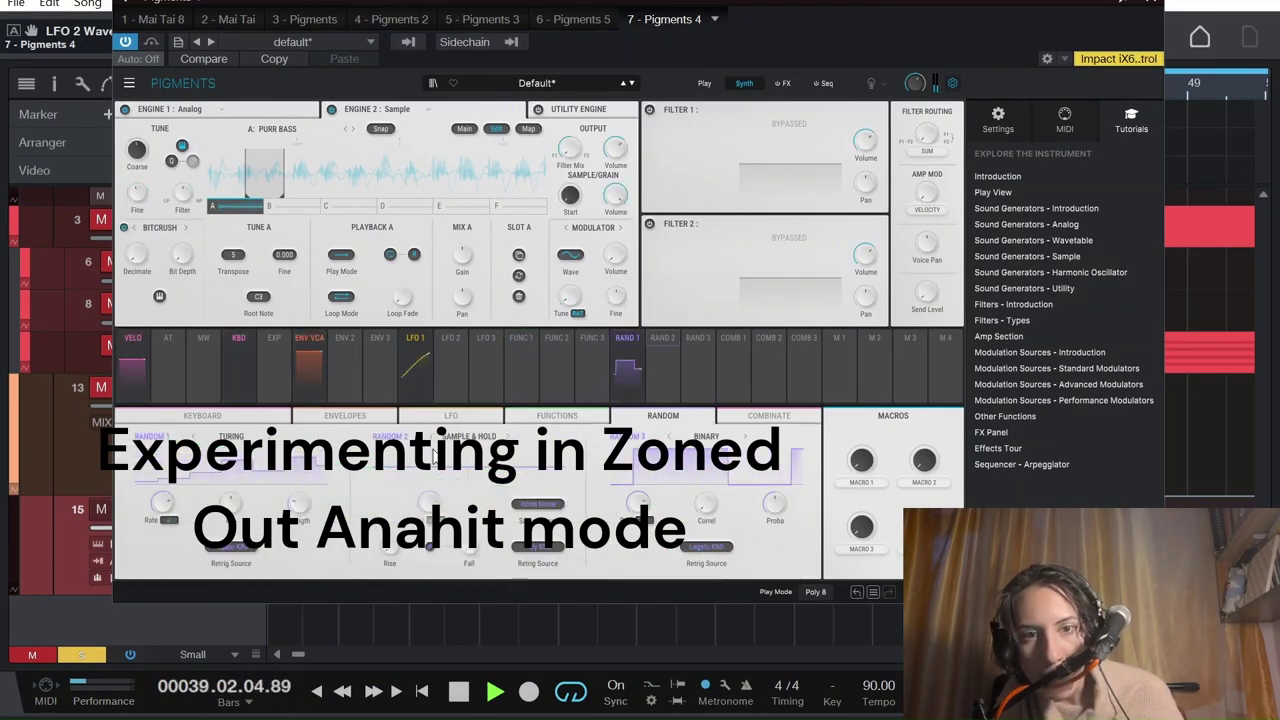
{"action": "left_click", "coordinate": [538, 503]}
{"action": "left_click", "coordinate": [537, 546]}
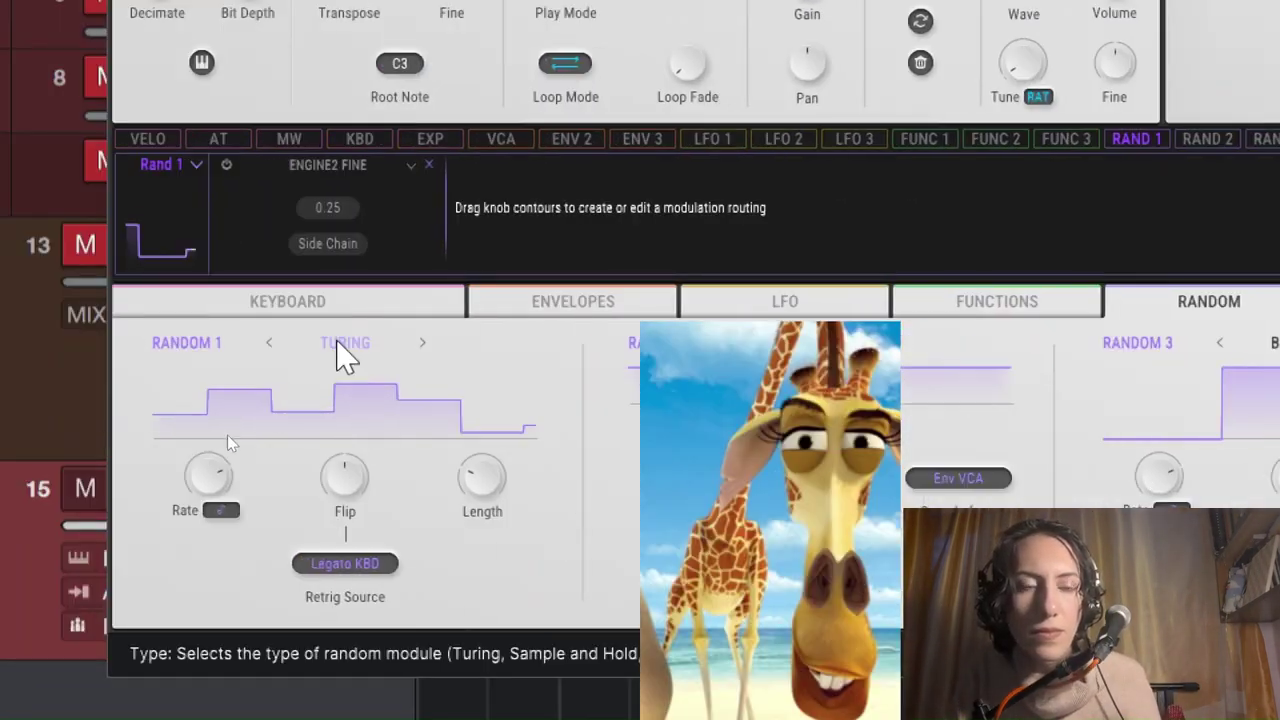
{"action": "left_click", "coordinate": [165, 164]}
{"action": "left_click", "coordinate": [1086, 180]}
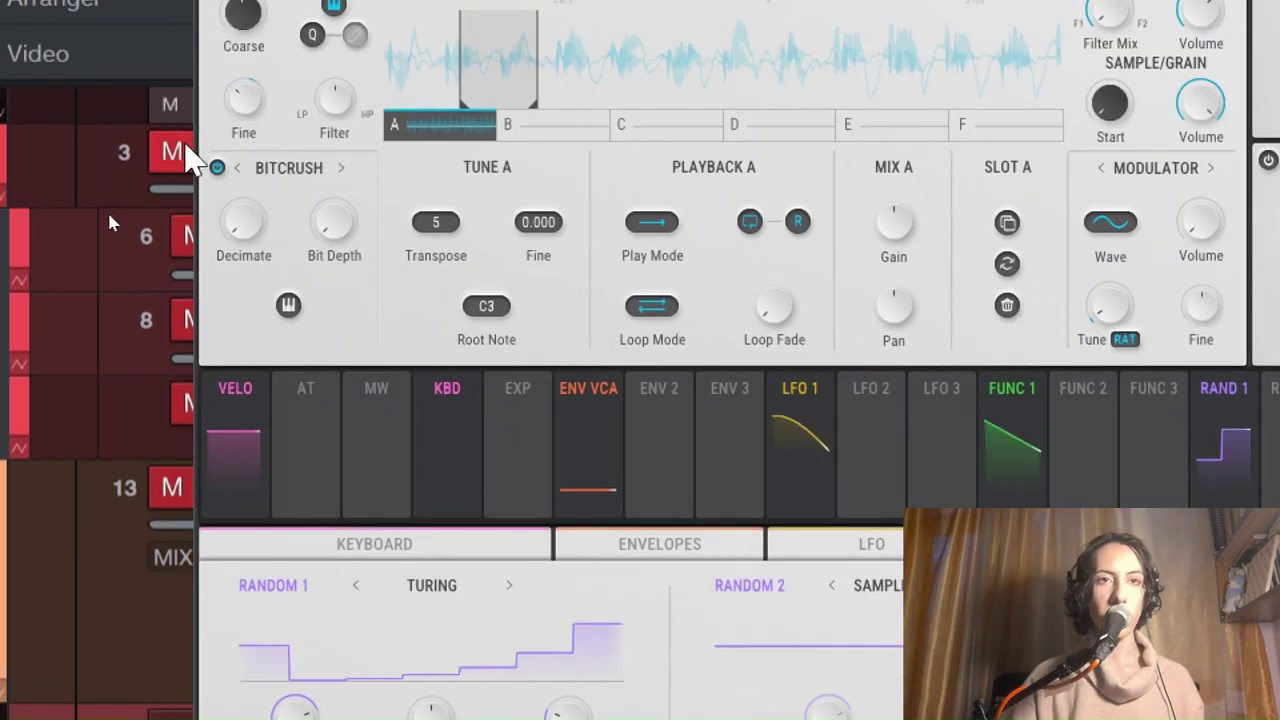
Inspect the LFO 1 and Random 1 modulations on Engine 2's Fine tuning and adjust the Random 1 amount.
{"action": "mouse_move", "coordinate": [241, 54]}
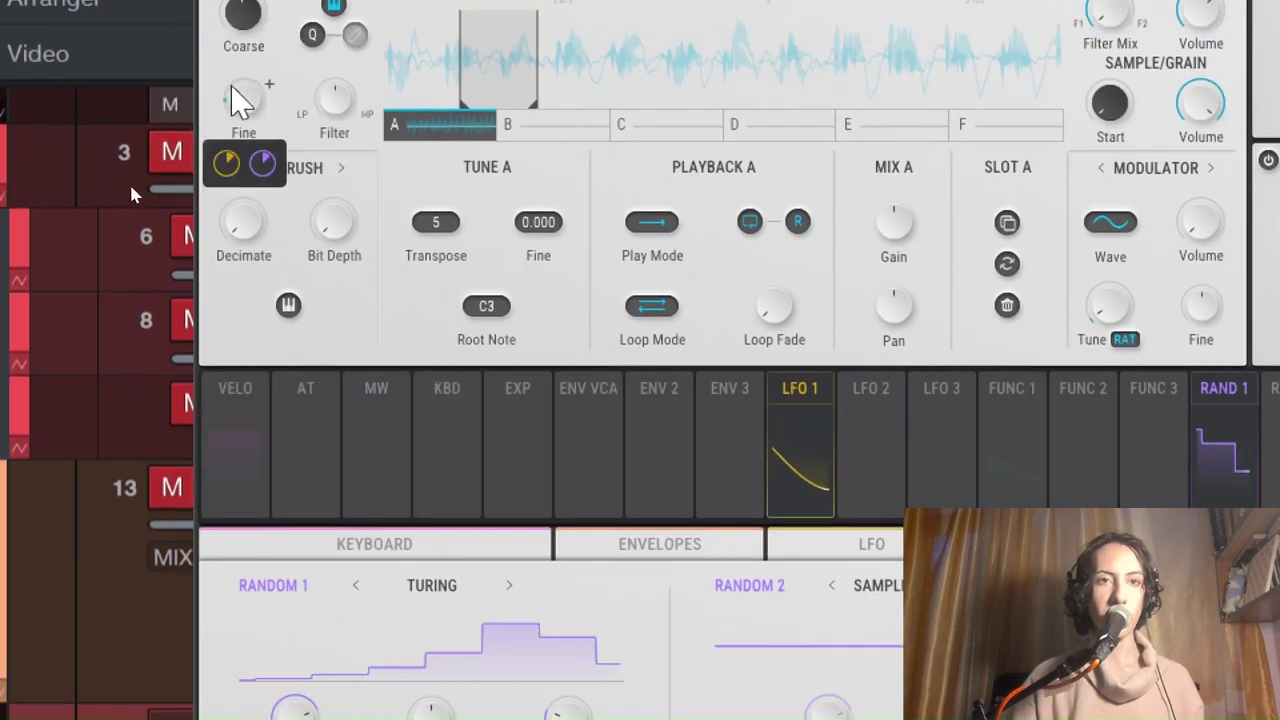
{"action": "mouse_move", "coordinate": [245, 99]}
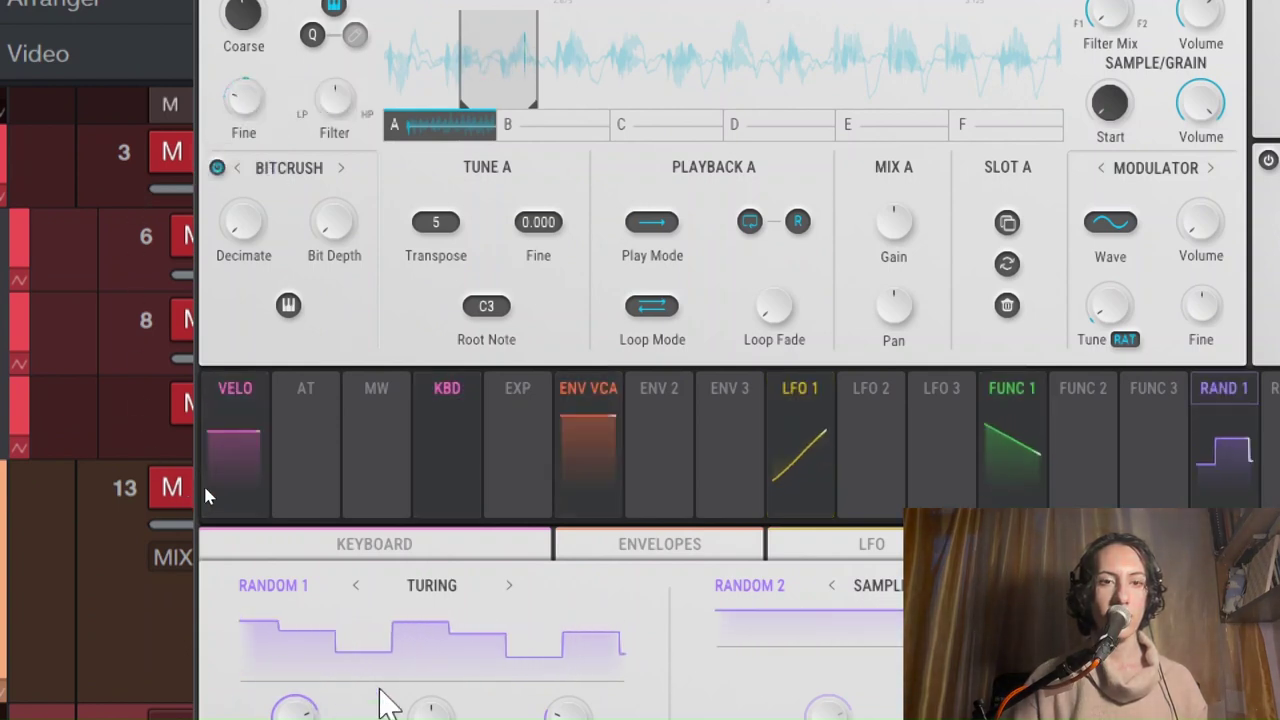
{"action": "mouse_move", "coordinate": [260, 170]}
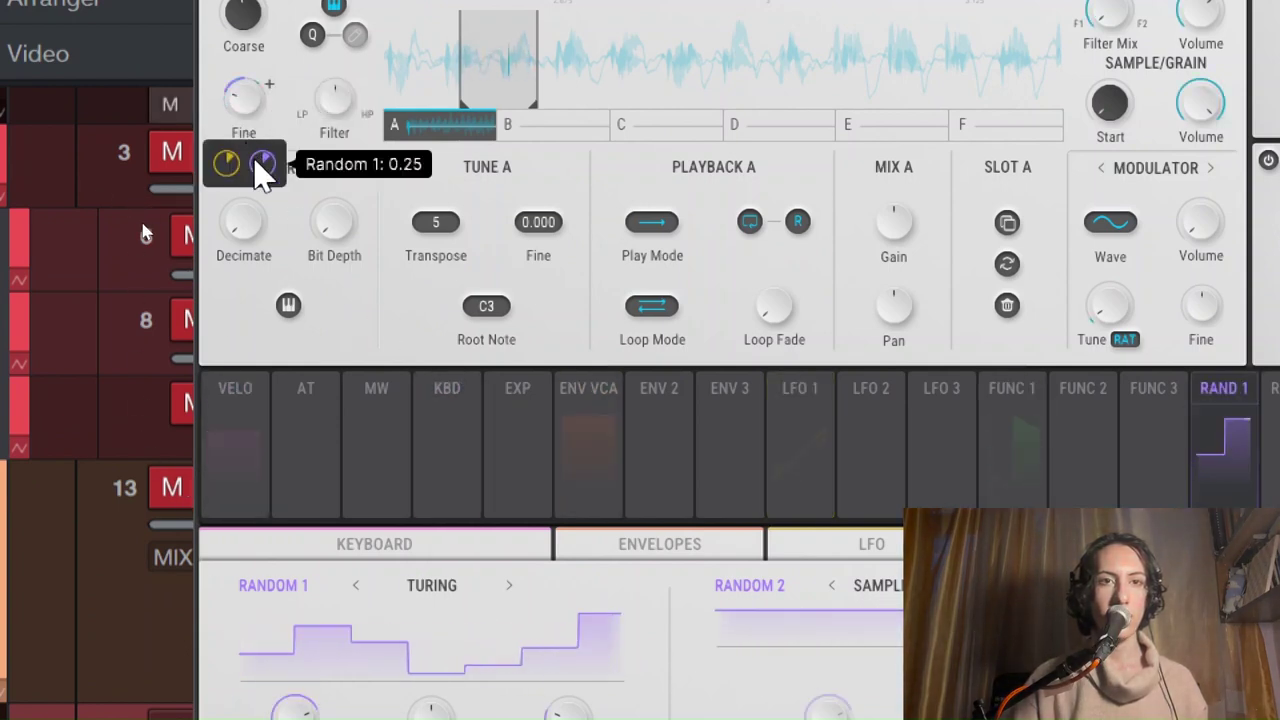
{"action": "left_click_drag", "start_coordinate": [260, 170], "coordinate": [260, 235]}
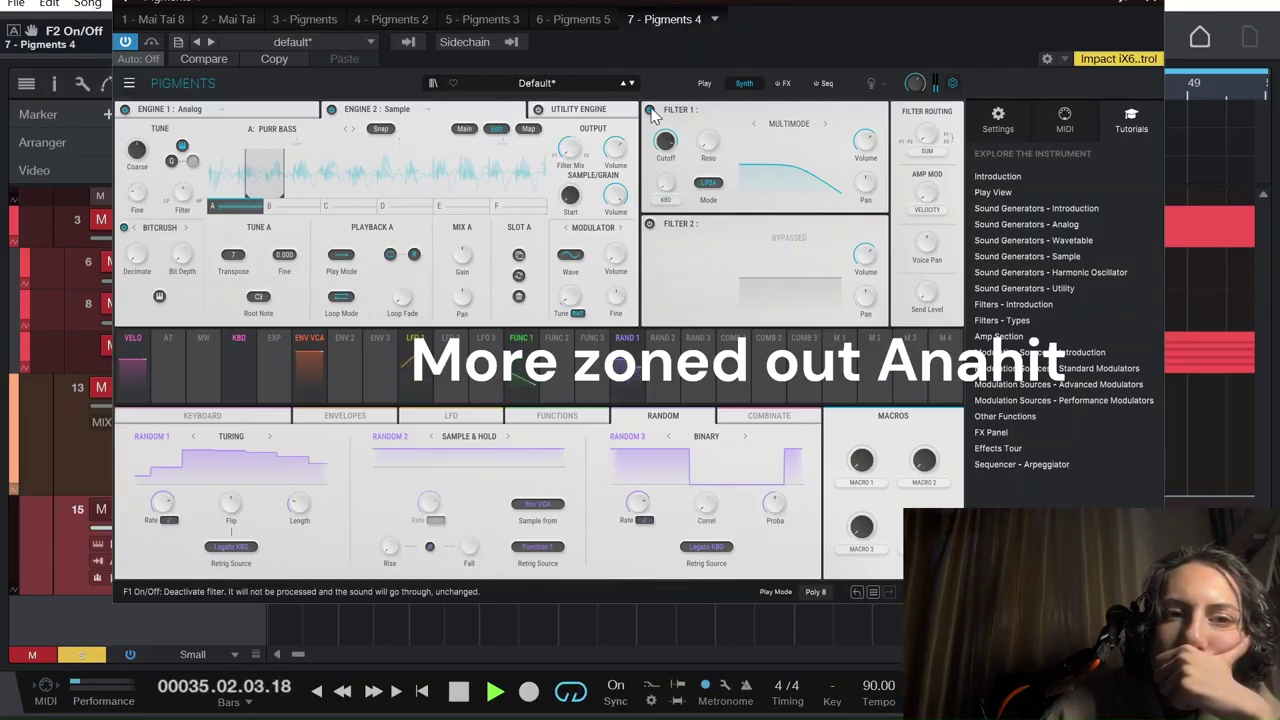
{"action": "left_click", "coordinate": [175, 109]}
{"action": "left_click", "coordinate": [398, 110]}
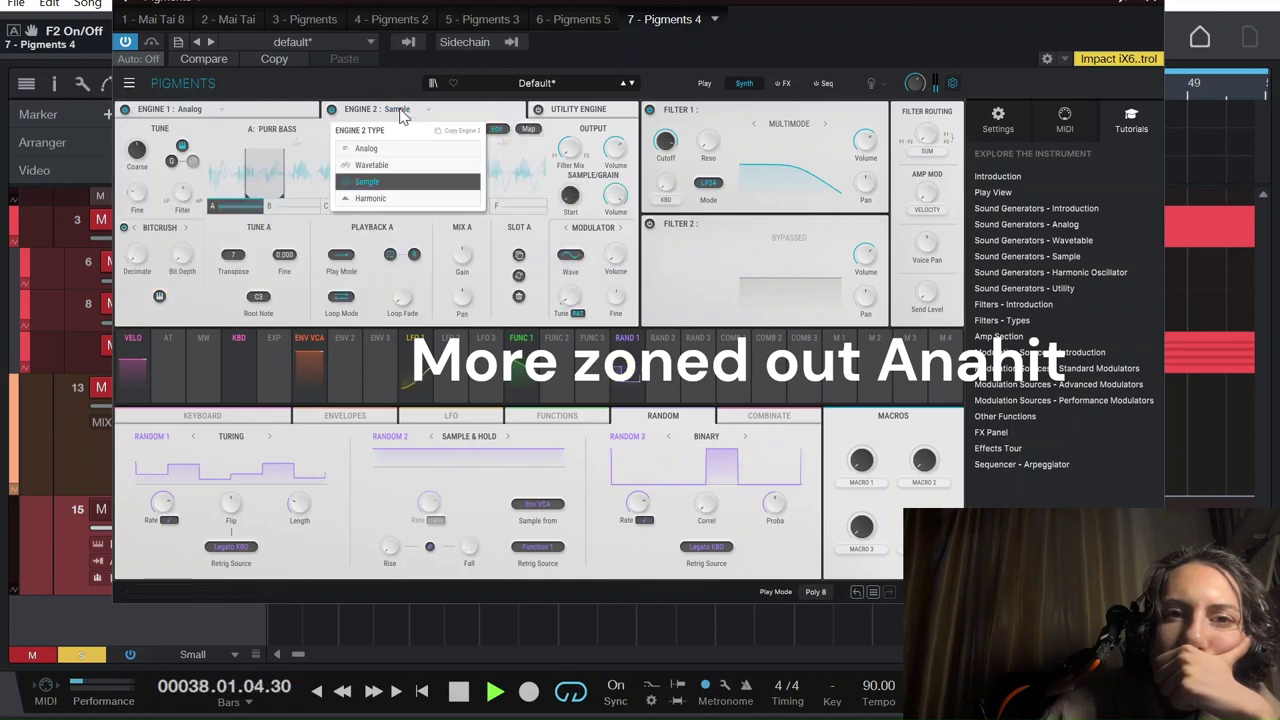
{"action": "left_click", "coordinate": [400, 115]}
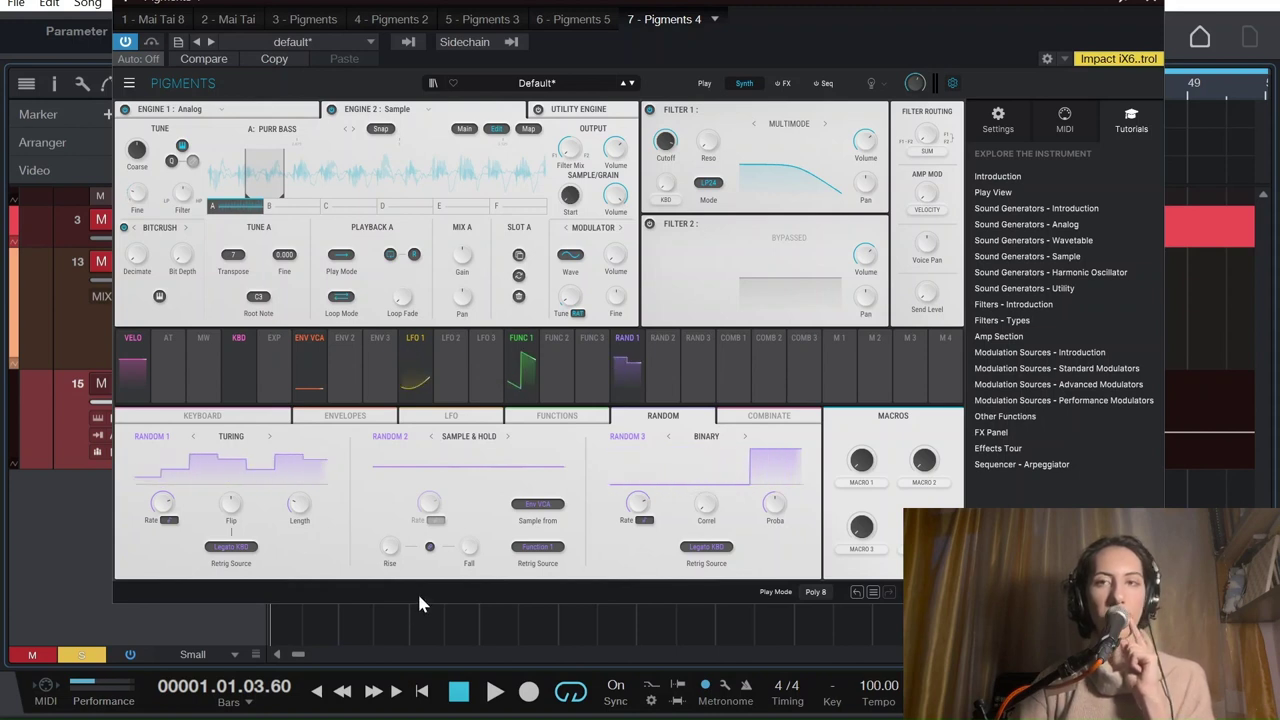
{"action": "left_click", "coordinate": [996, 118]}
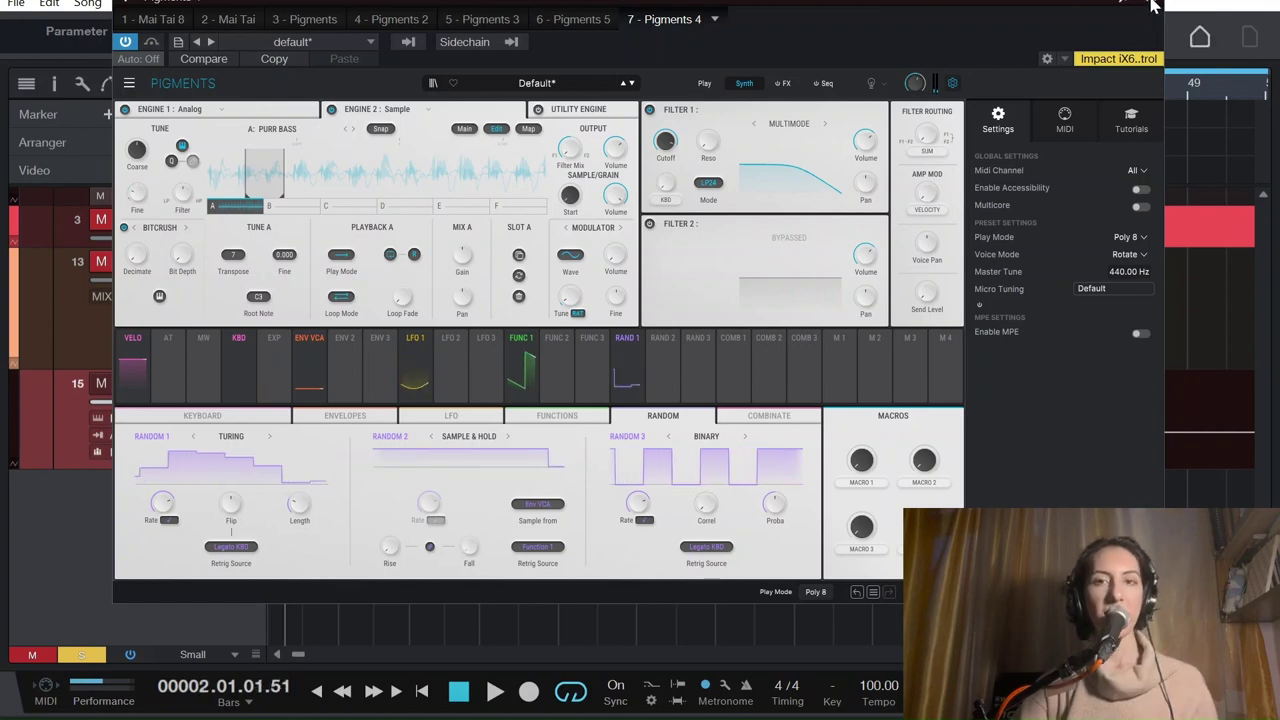
Close the Pigments window and duplicate its track in the arrangement, including the instrument.
{"action": "left_click", "coordinate": [1152, 6]}
{"action": "key", "text": "shift+d"}
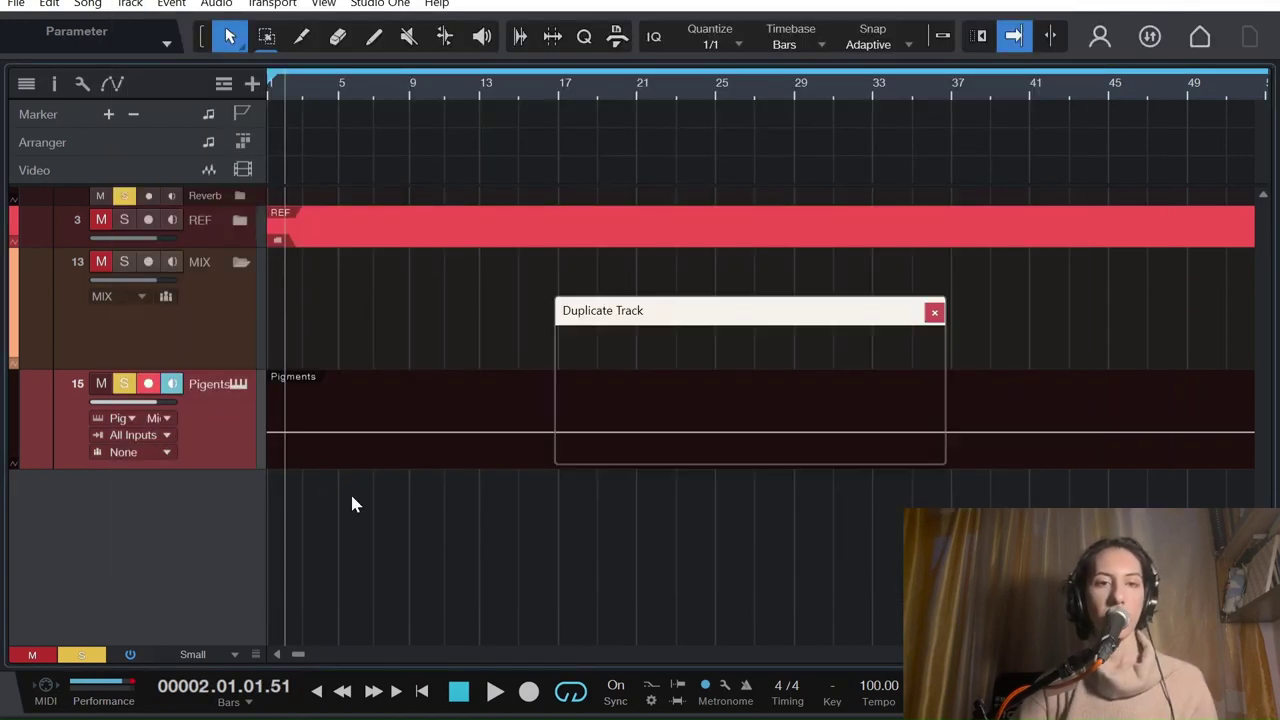
Transpose the sustained note in the duplicated Pigments track down one octave to C 1 and audition it.
{"action": "double_click", "coordinate": [352, 503]}
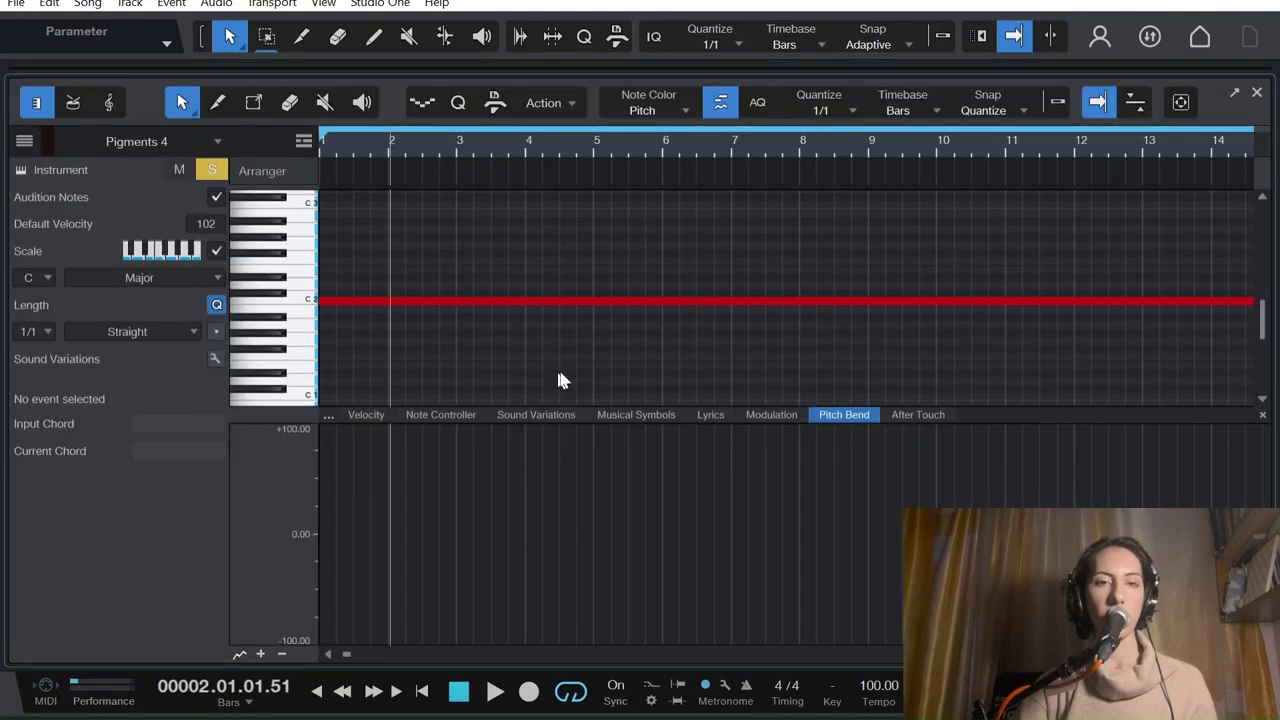
{"action": "left_click_drag", "start_coordinate": [548, 259], "coordinate": [539, 238]}
{"action": "key", "text": "shift+Down"}
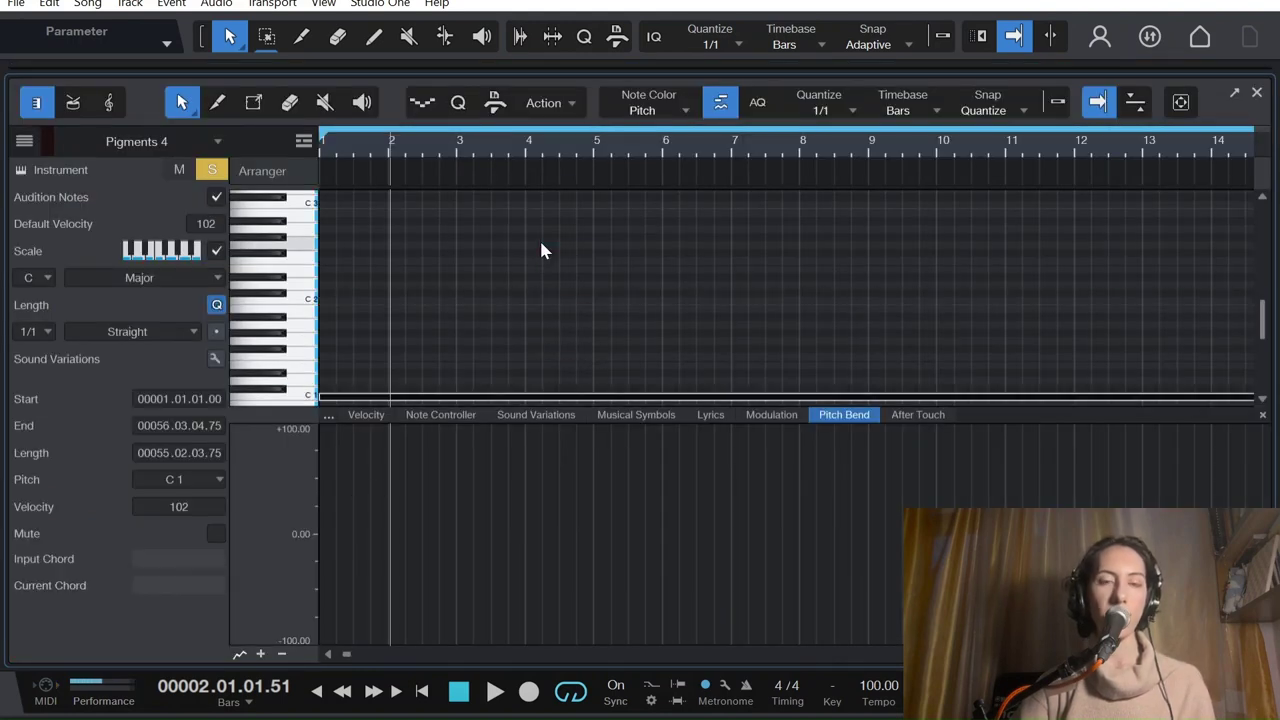
{"action": "scroll", "coordinate": [1045, 362], "scroll_direction": "down", "scroll_amount": 2}
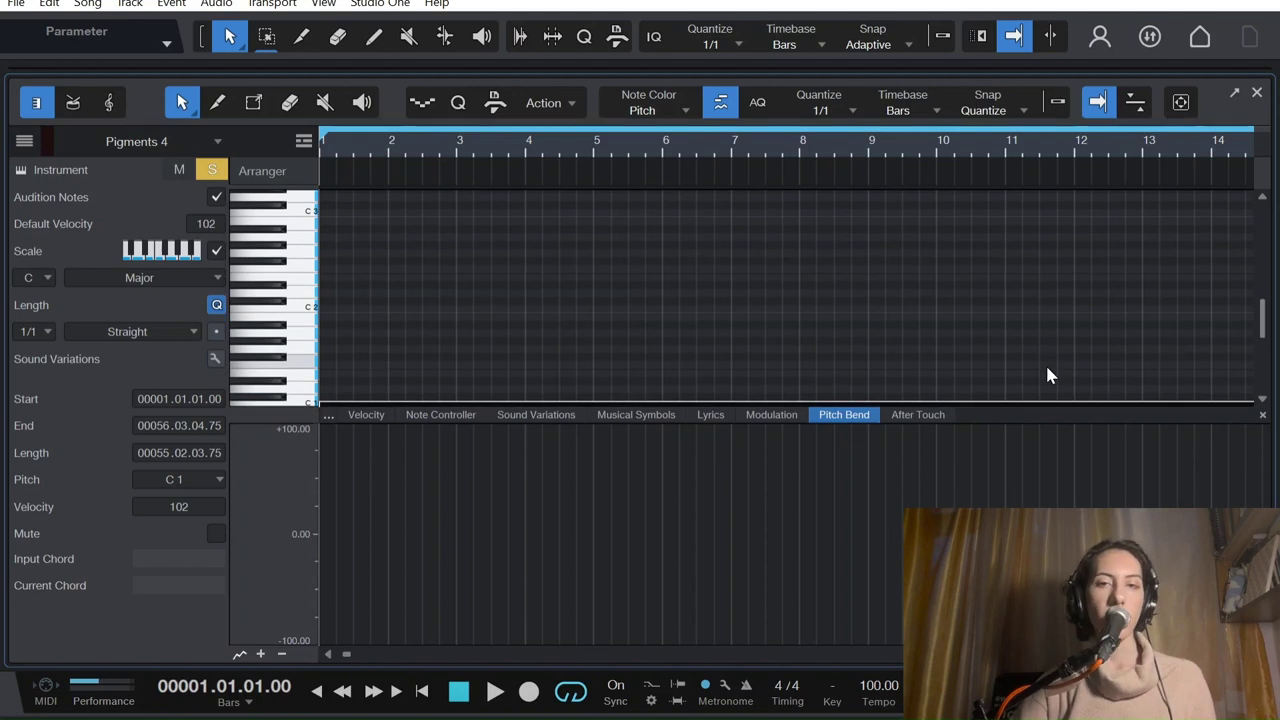
{"action": "key", "text": "space"}
{"action": "key", "text": "space"}
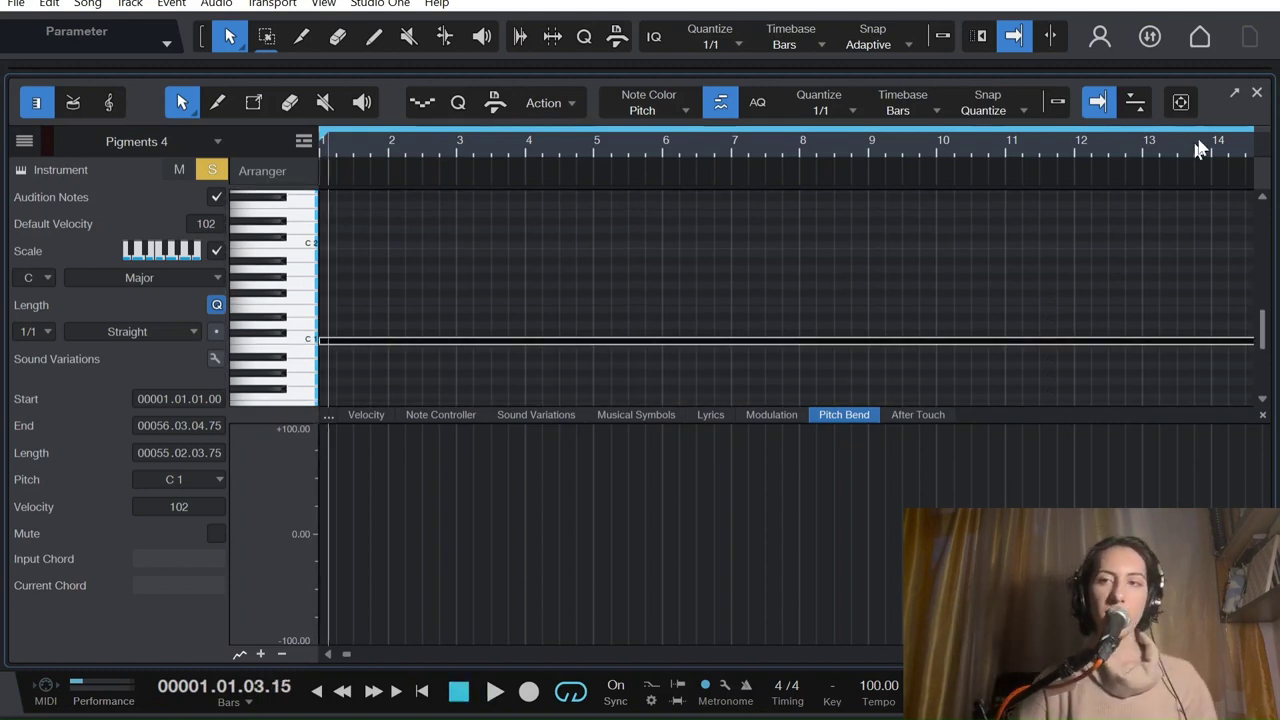
{"action": "left_click", "coordinate": [1257, 94]}
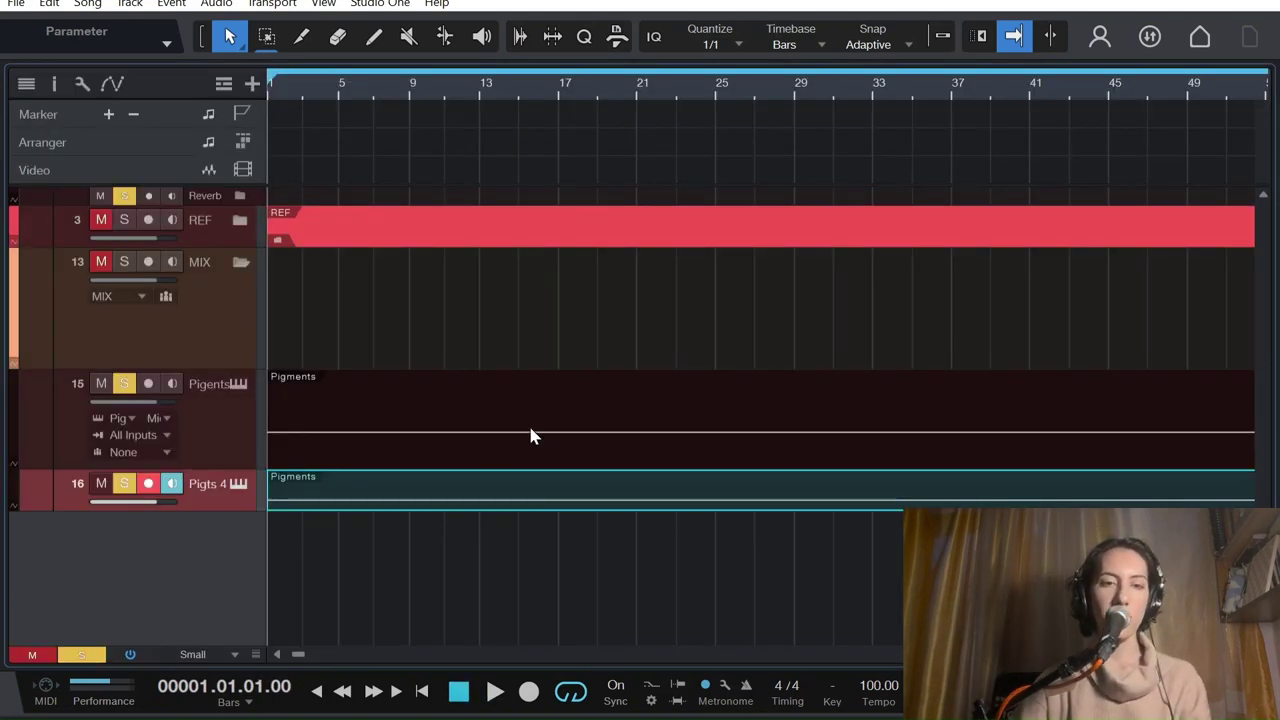
Play back the two Pigments tracks together and increase the height of the duplicated track.
{"action": "key", "text": "space"}
{"action": "left_click_drag", "start_coordinate": [230, 508], "coordinate": [248, 544]}
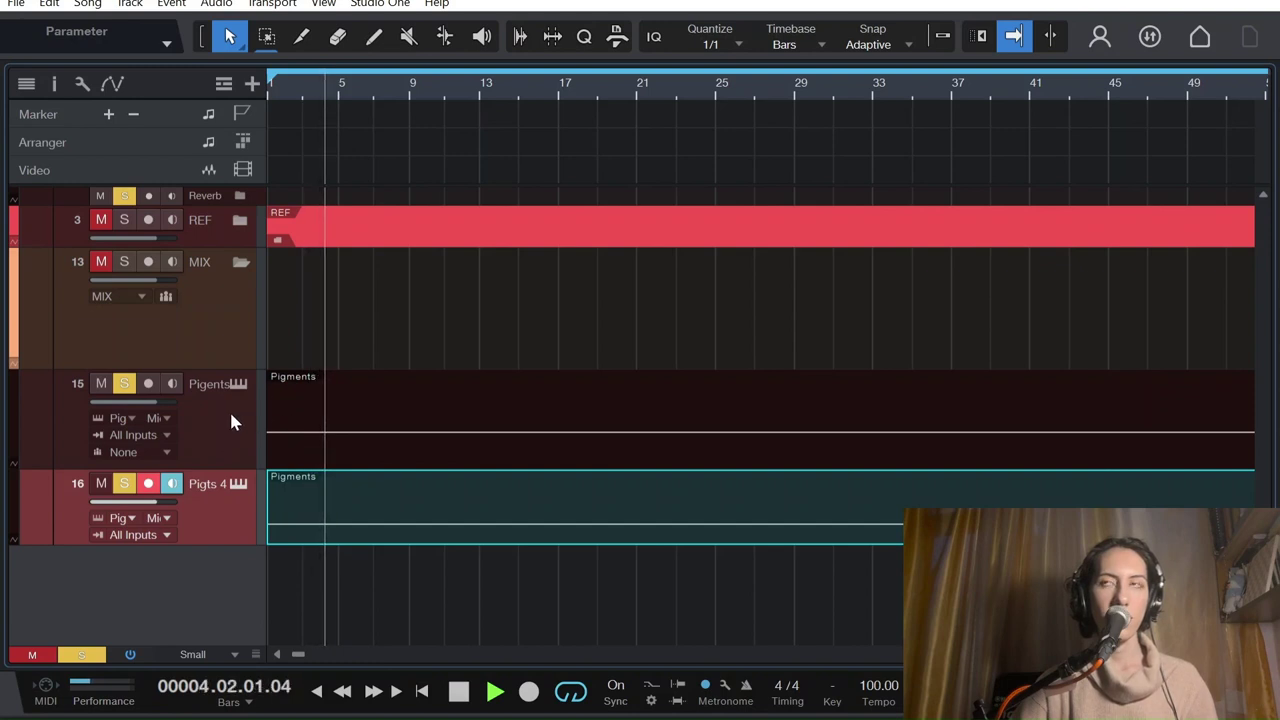
{"action": "key", "text": "space"}
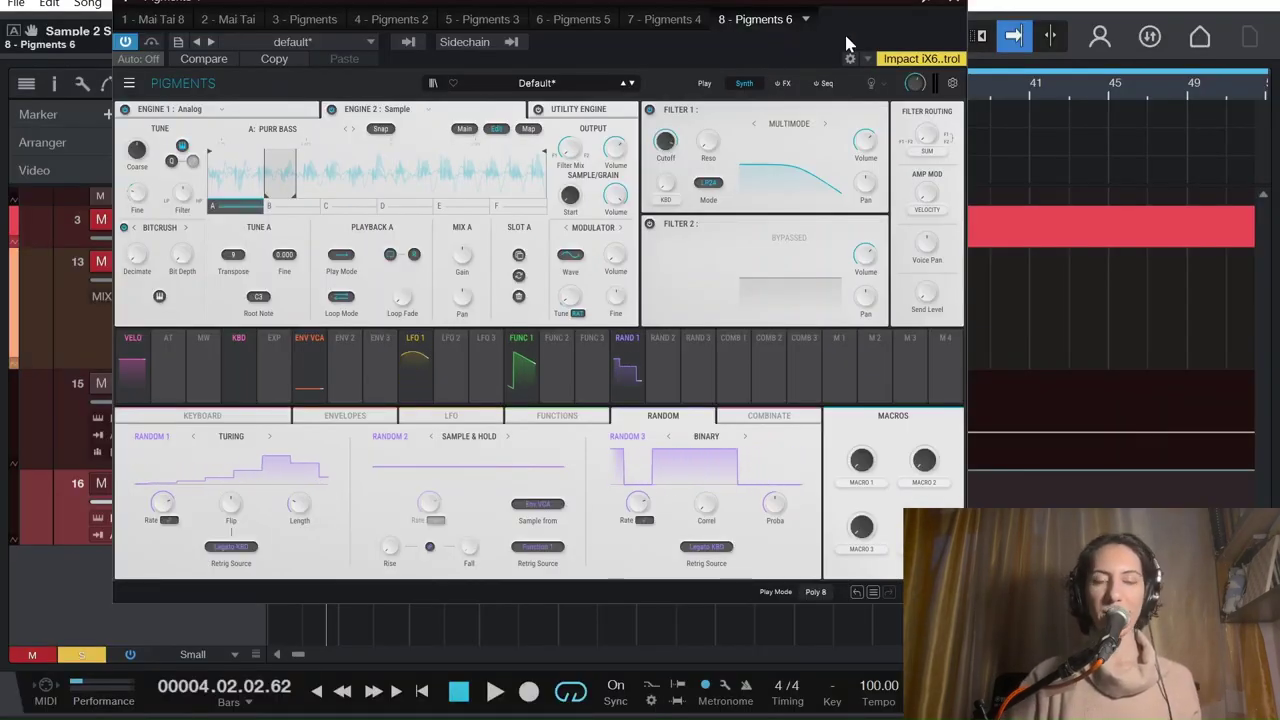
Reopen the original track's Pigments instance and examine its FX A, FX B and AUX effect chains.
{"action": "left_click", "coordinate": [955, 3]}
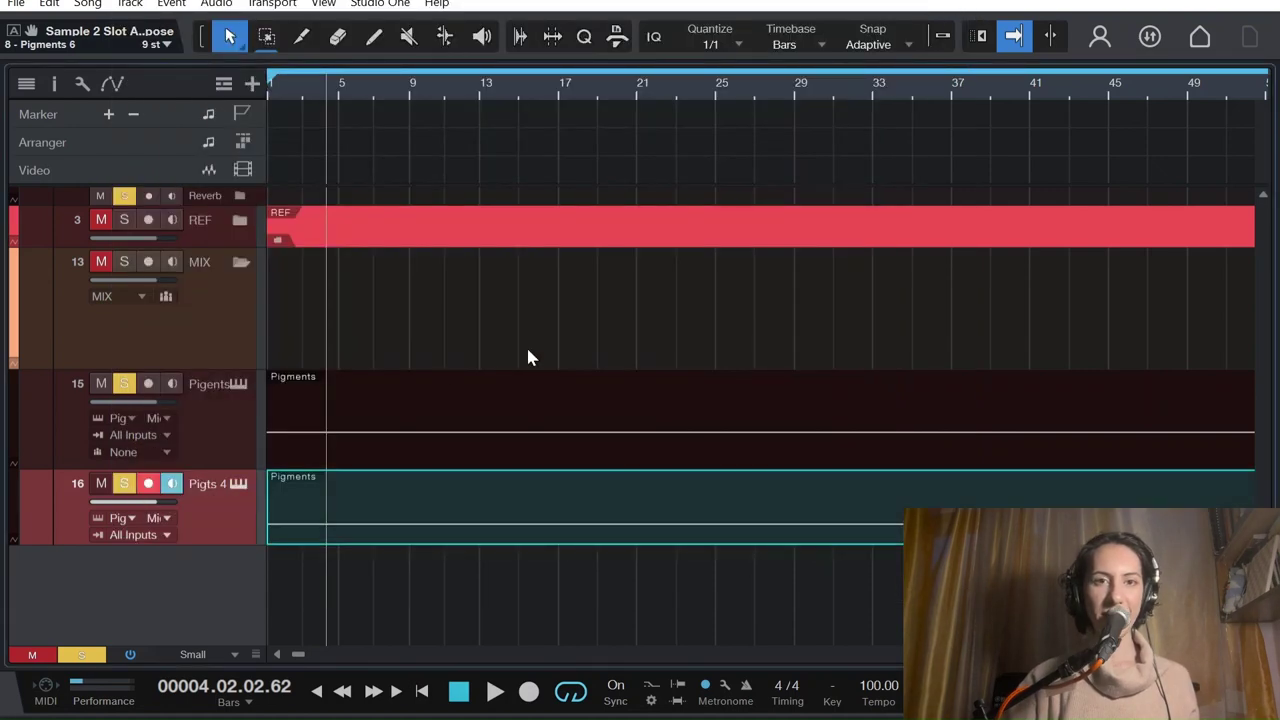
{"action": "left_click", "coordinate": [237, 385]}
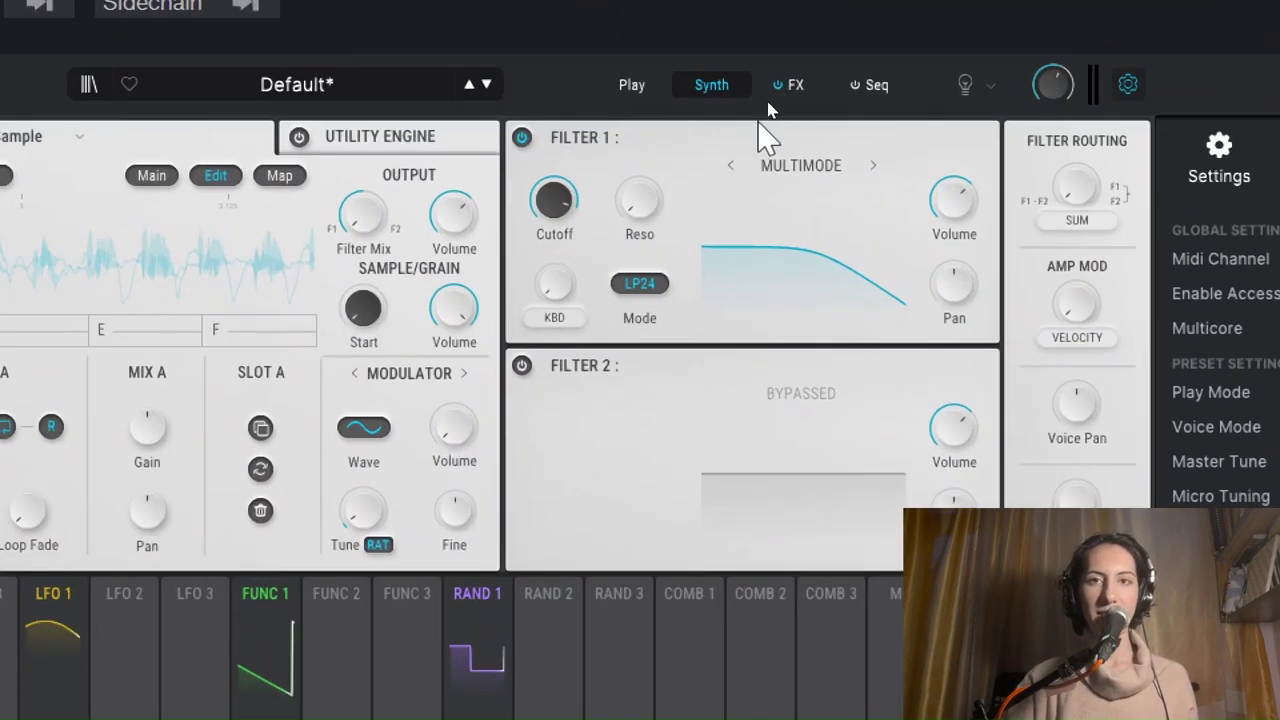
{"action": "left_click", "coordinate": [795, 85]}
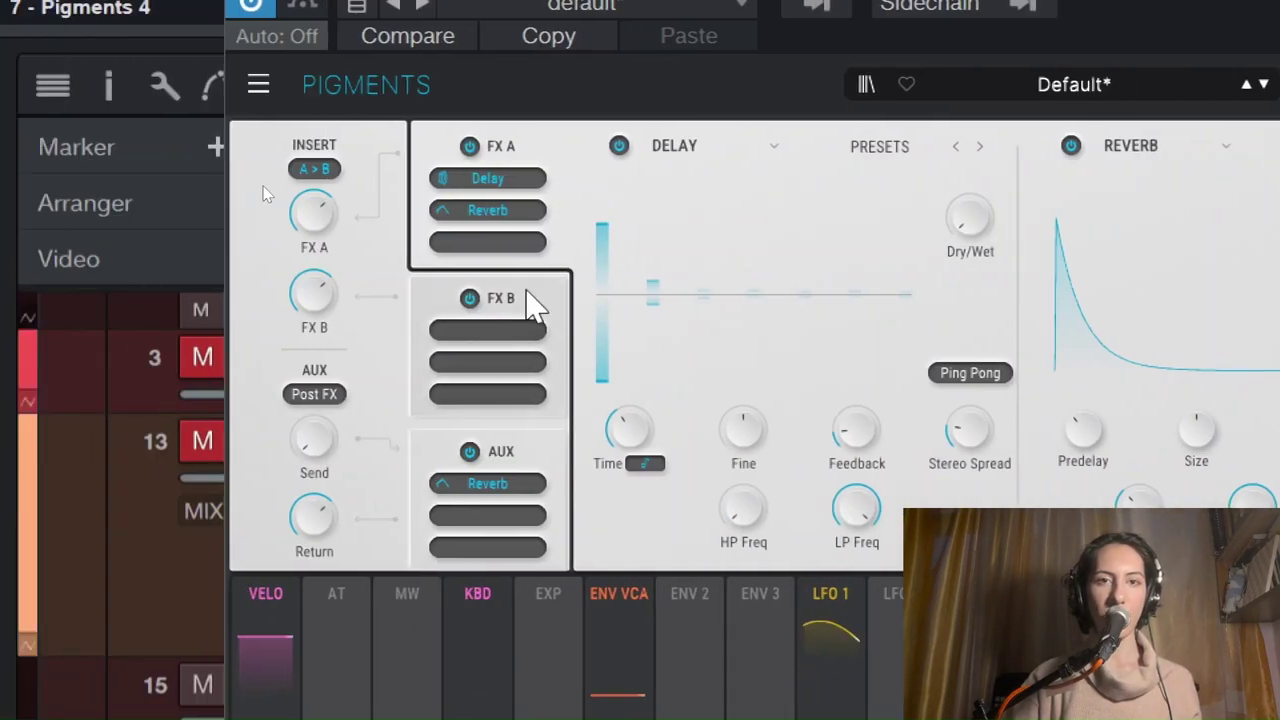
{"action": "left_click", "coordinate": [535, 305]}
{"action": "left_click", "coordinate": [548, 434]}
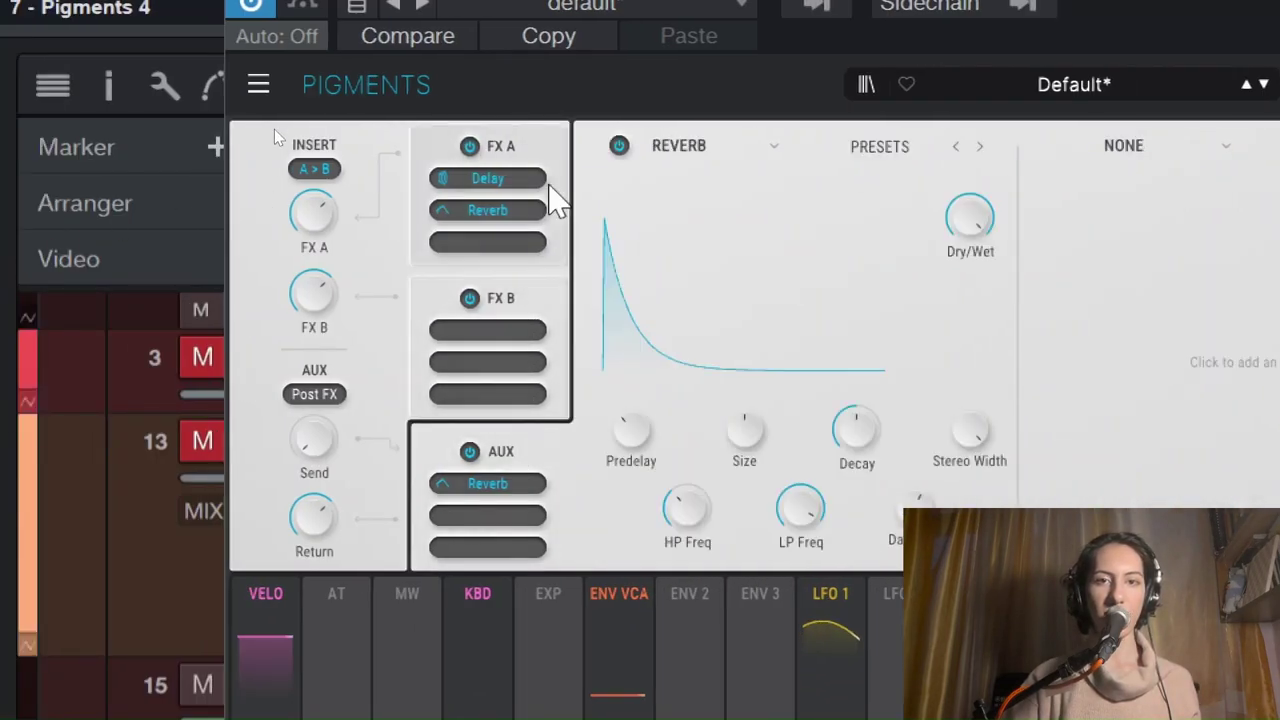
{"action": "left_click", "coordinate": [524, 148]}
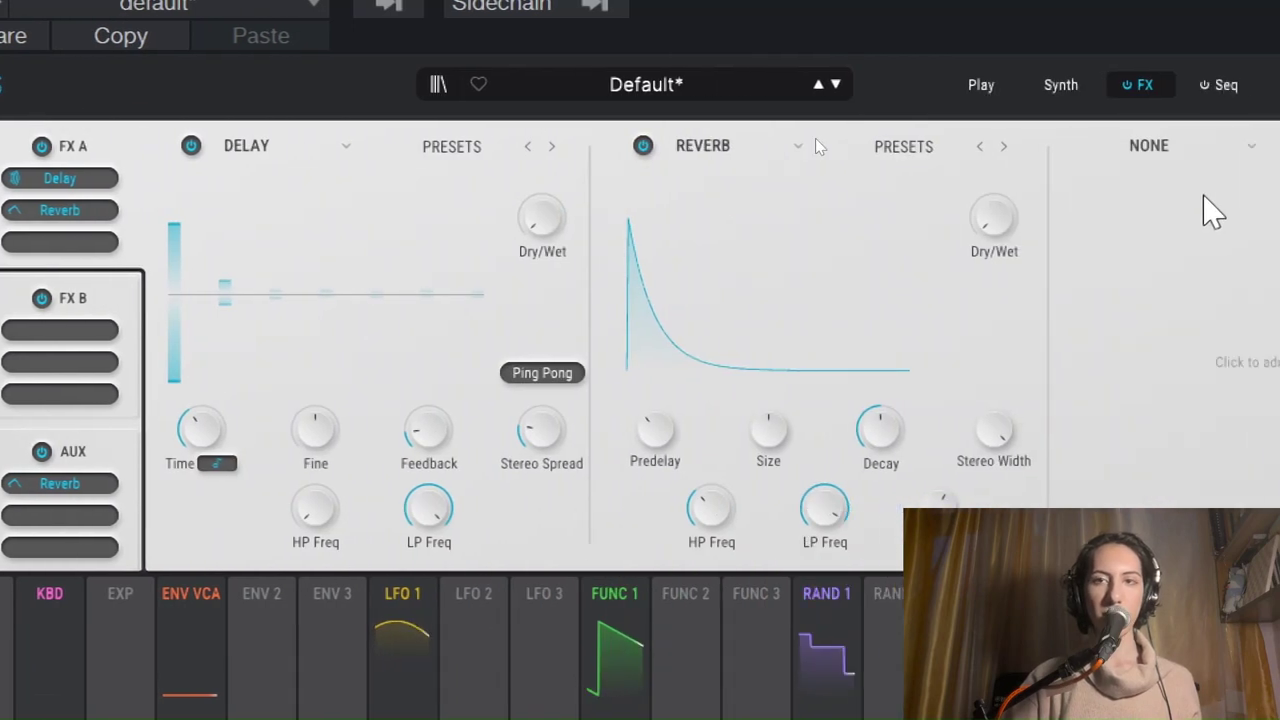
Review the available effect types and remove the Reverb and Delay from FX A by setting both slots to None.
{"action": "left_click", "coordinate": [690, 150]}
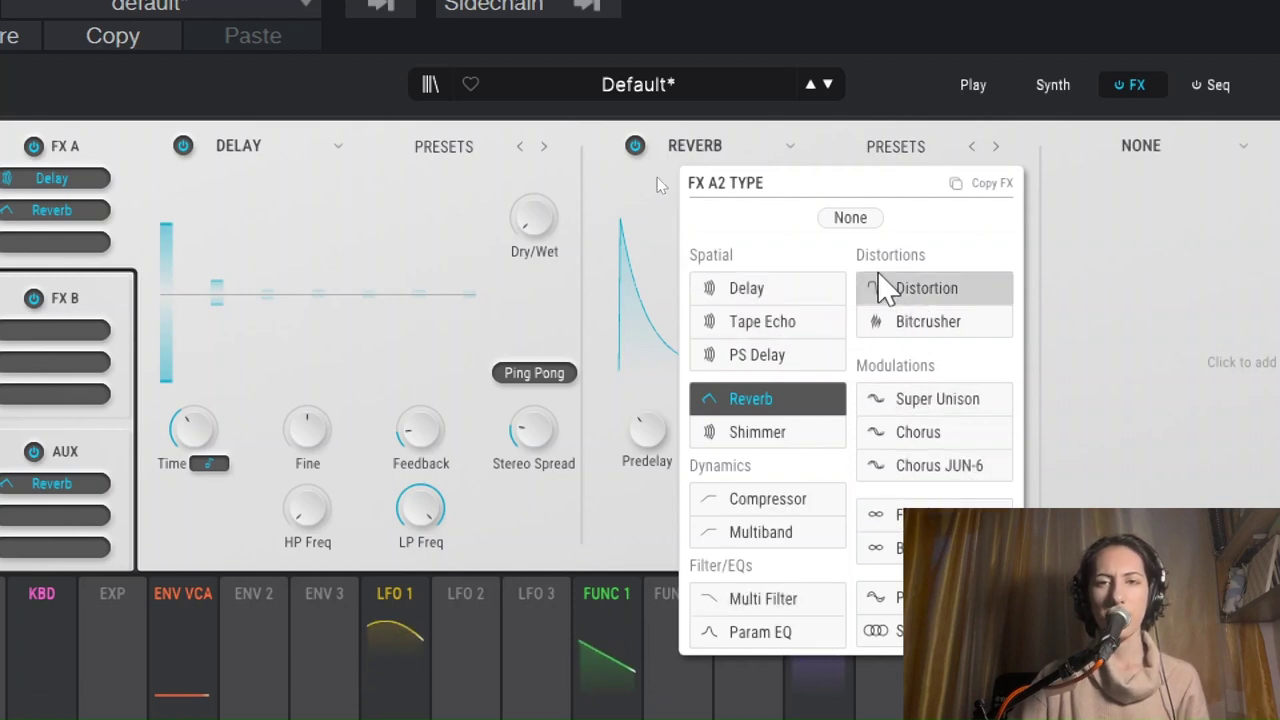
{"action": "left_click", "coordinate": [851, 138]}
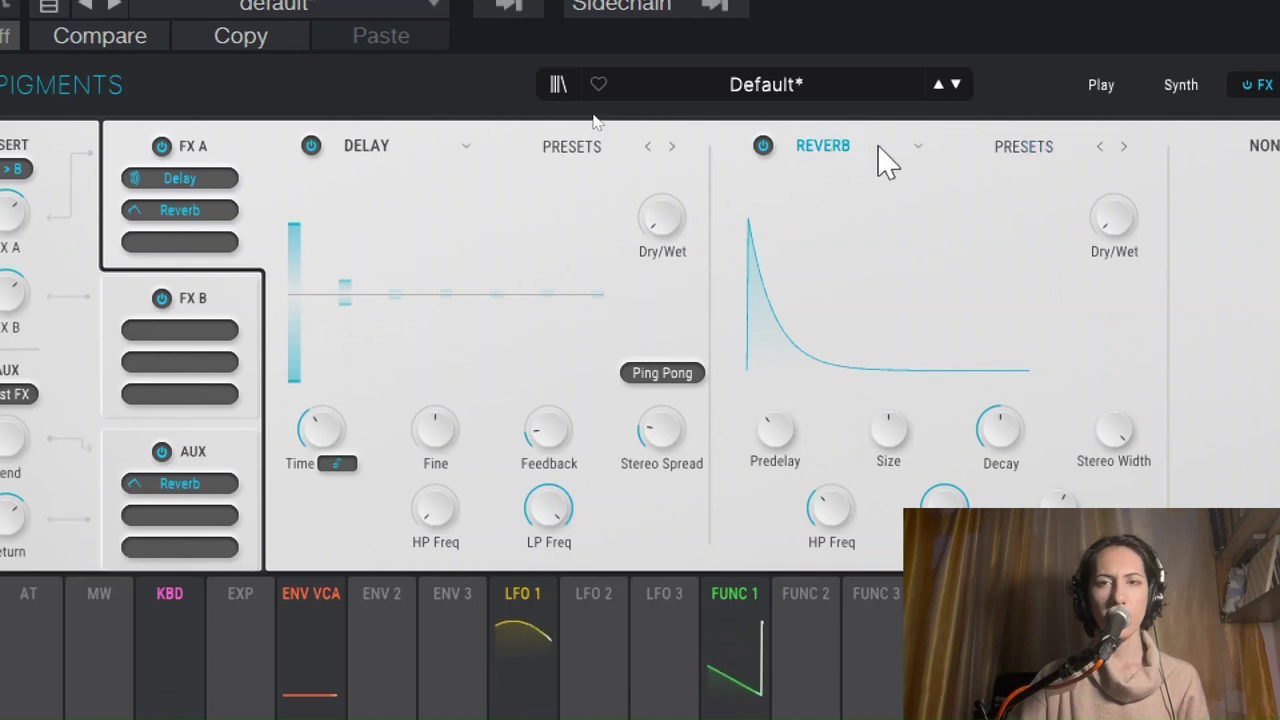
{"action": "left_click", "coordinate": [917, 149]}
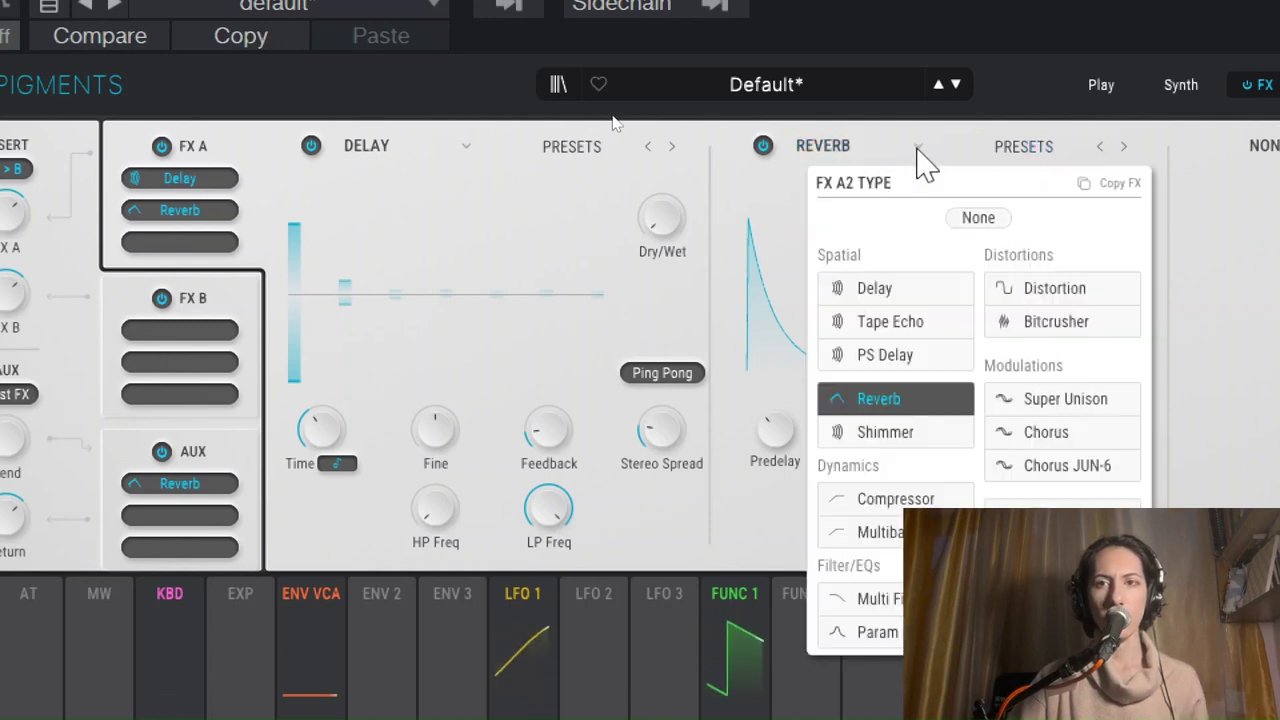
{"action": "left_click", "coordinate": [965, 217]}
{"action": "left_click", "coordinate": [465, 148]}
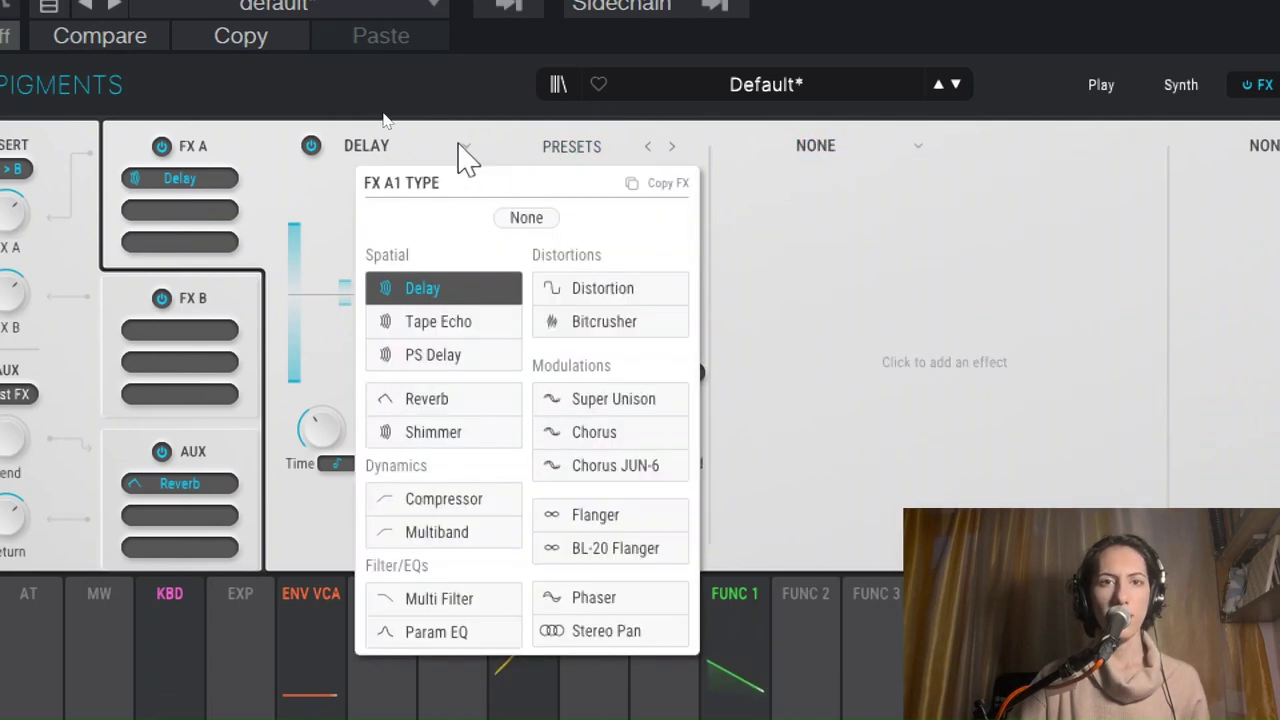
{"action": "left_click", "coordinate": [520, 220]}
Load a Param EQ in the first FX A slot, lower its high shelf and dip the first peak band.
{"action": "left_click", "coordinate": [410, 149]}
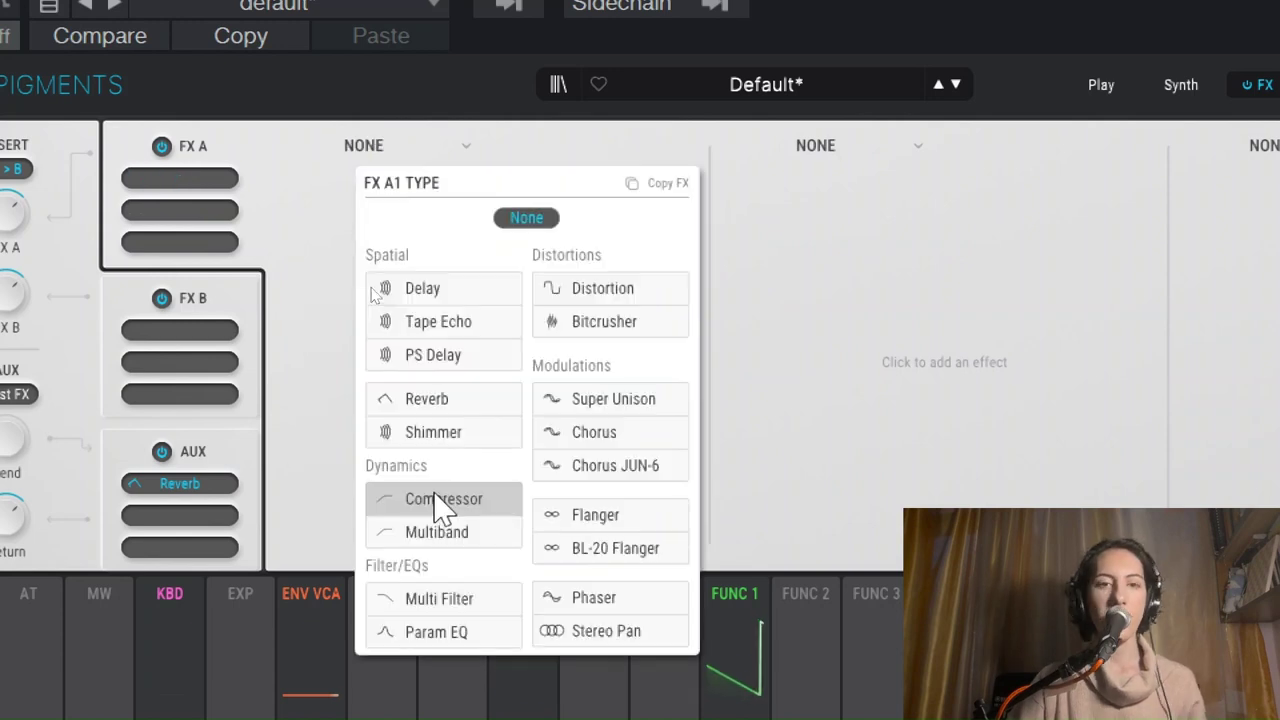
{"action": "left_click", "coordinate": [438, 628]}
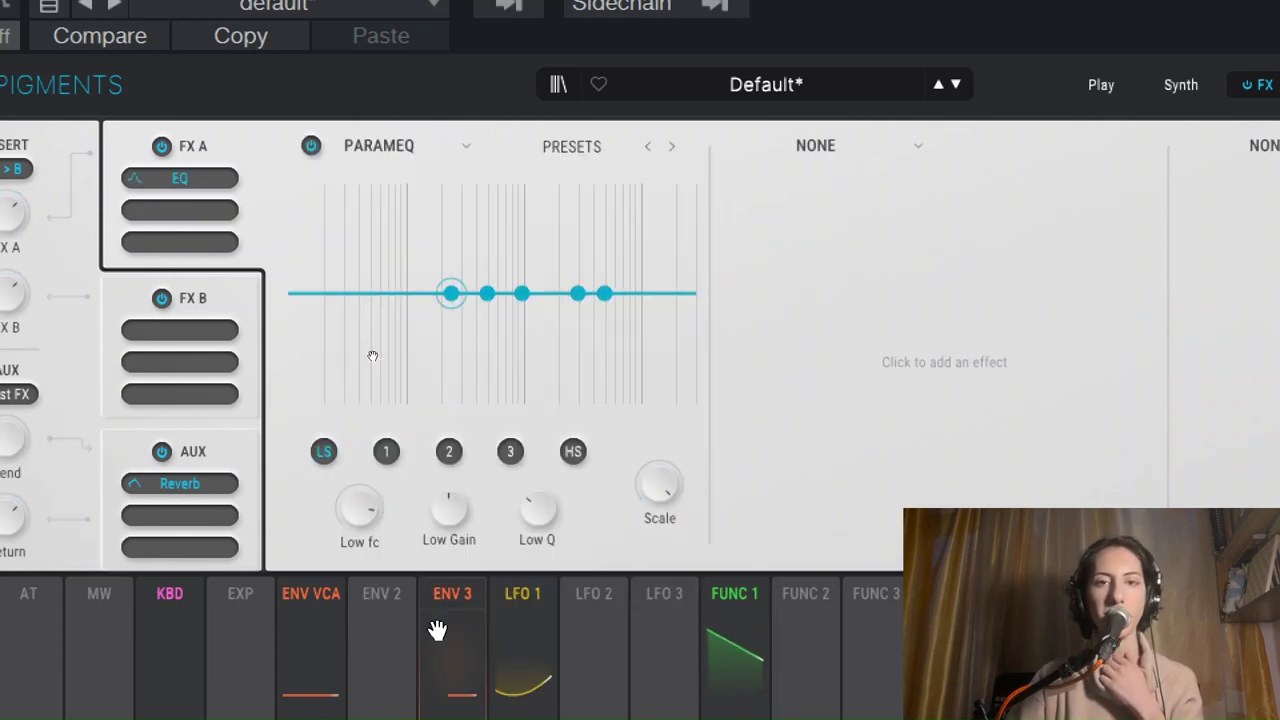
{"action": "left_click_drag", "start_coordinate": [603, 295], "coordinate": [601, 358]}
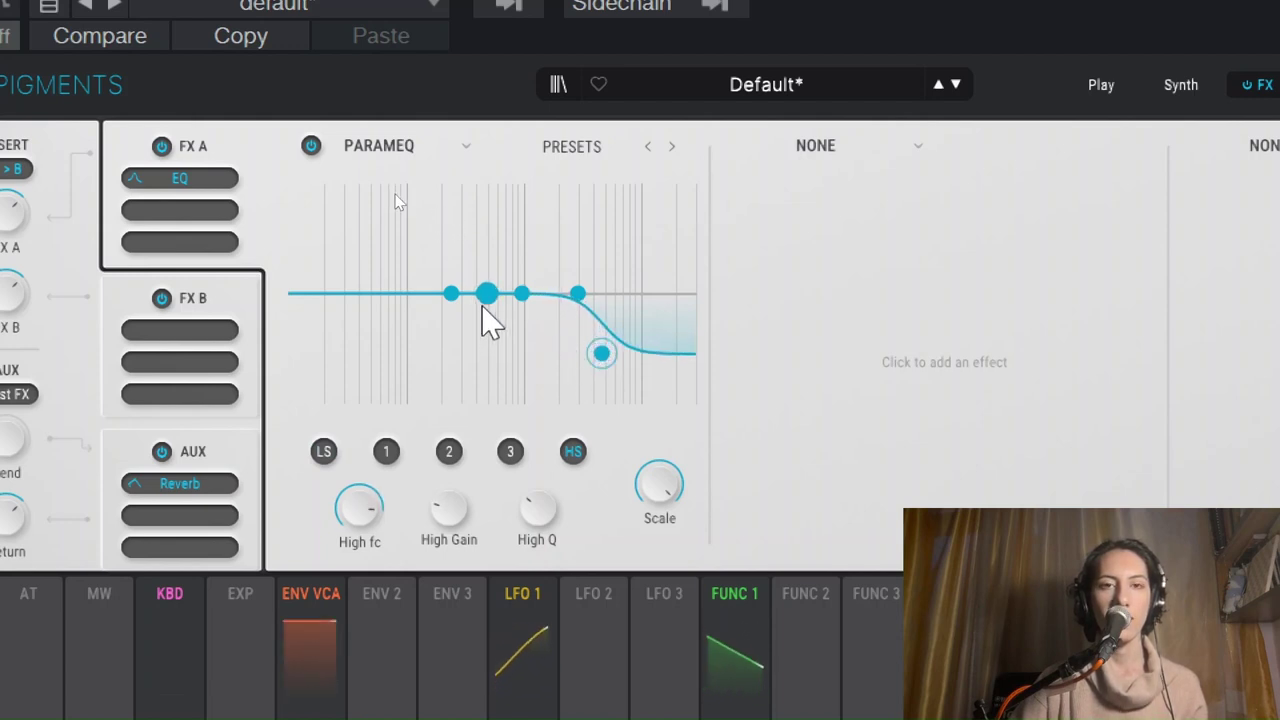
{"action": "left_click_drag", "start_coordinate": [484, 307], "coordinate": [528, 366]}
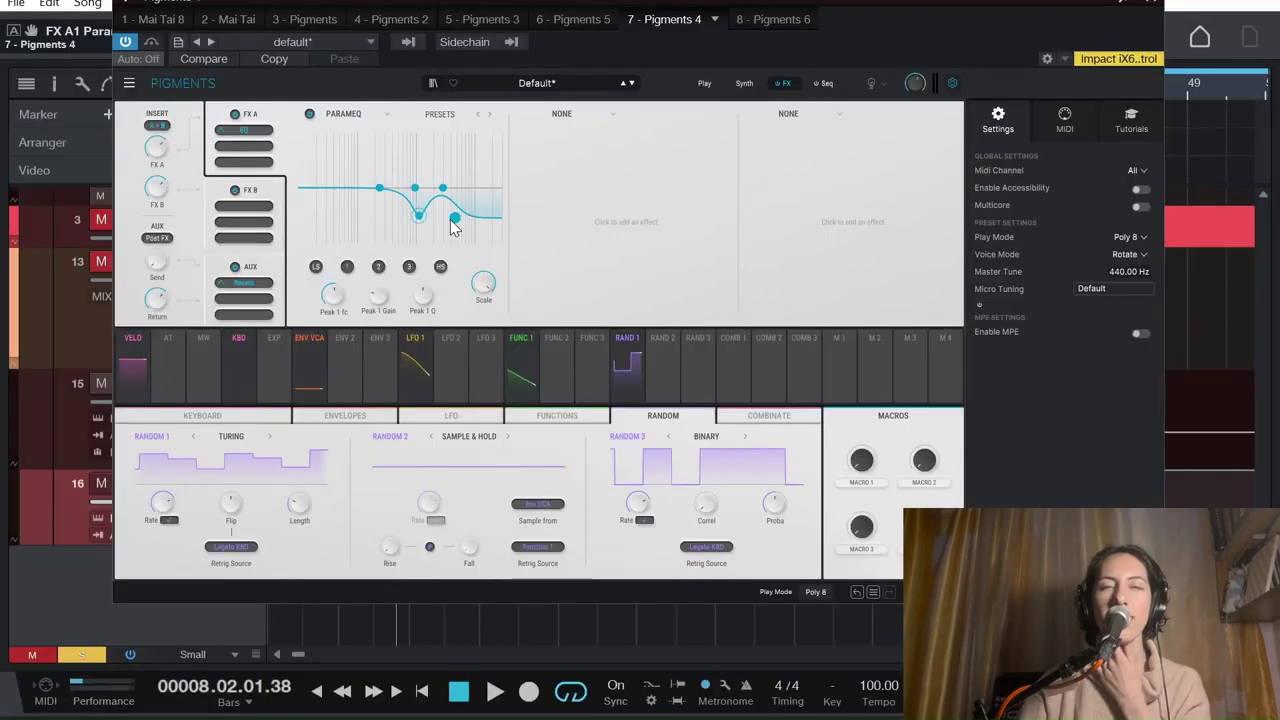
Cut the Param EQ's low shelf, deepen its high shelf cut to shape a band-pass curve, and audition the result.
{"action": "left_click_drag", "start_coordinate": [379, 188], "coordinate": [339, 237]}
{"action": "left_click_drag", "start_coordinate": [454, 217], "coordinate": [466, 242]}
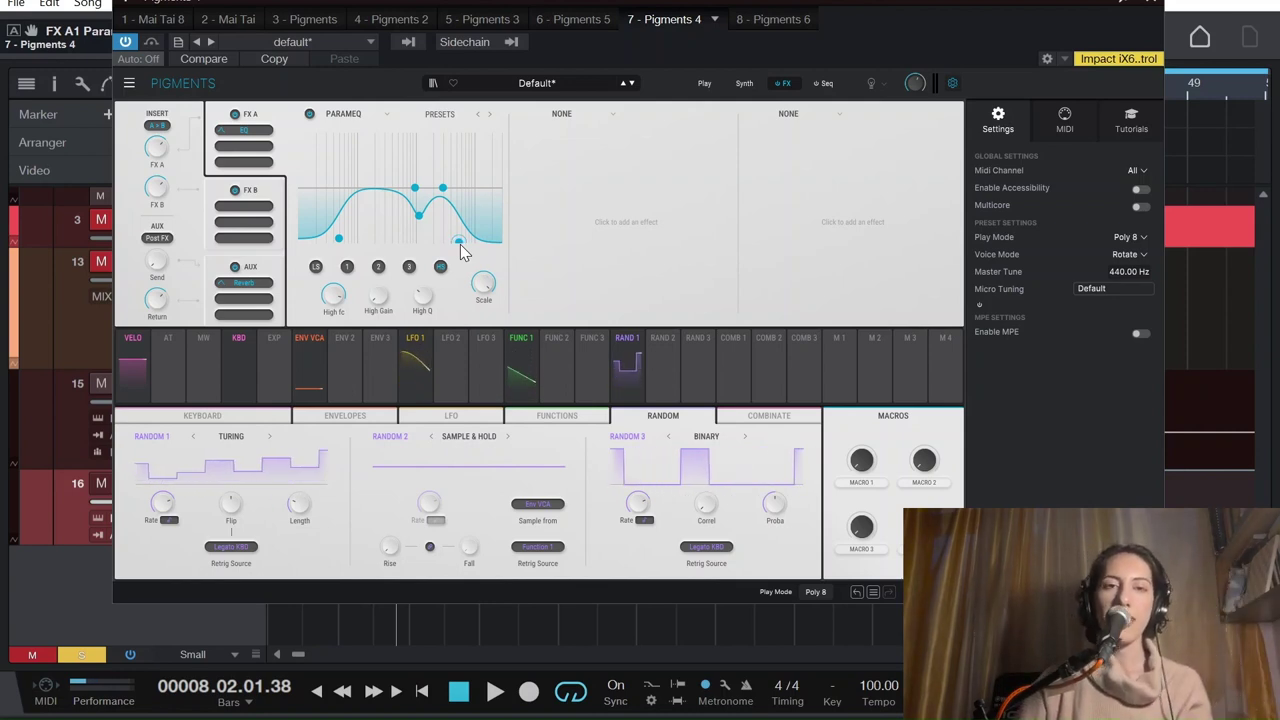
{"action": "key", "text": "space"}
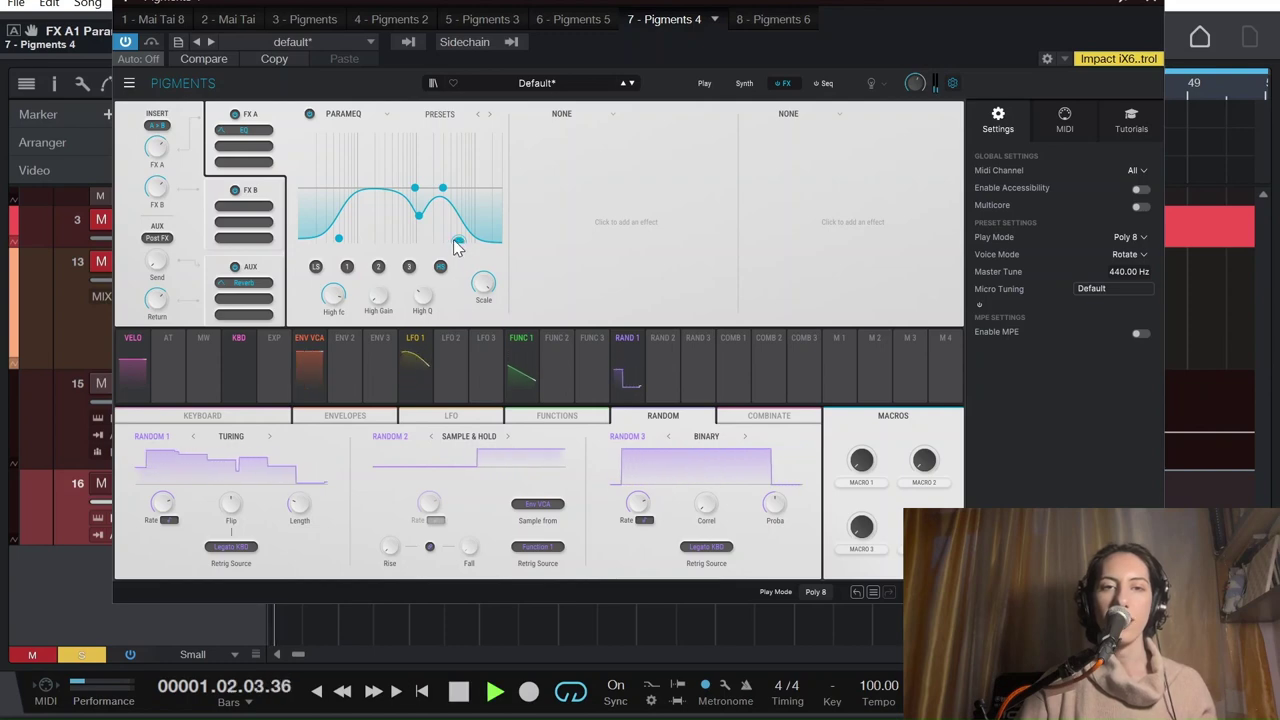
{"action": "key", "text": "space"}
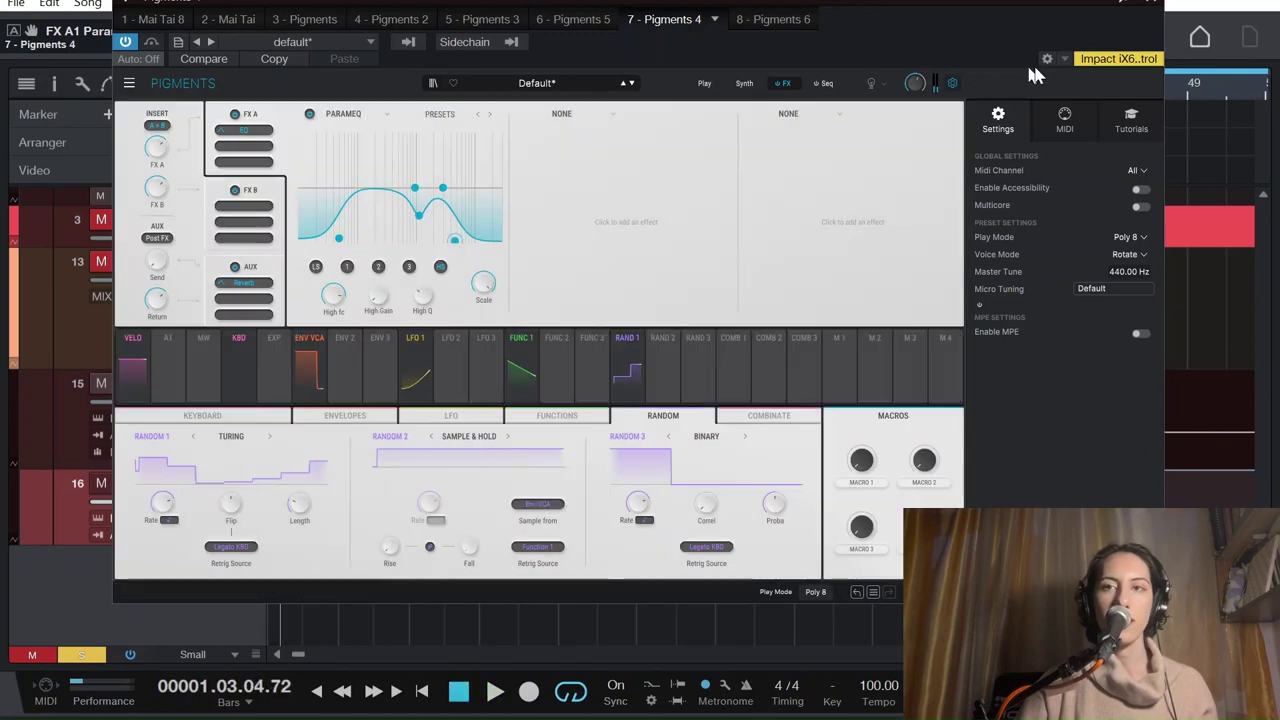
Switch from the original track's Pigments instance to the duplicated track's instance and show its effects section.
{"action": "left_click", "coordinate": [1152, 6]}
{"action": "left_click", "coordinate": [224, 452]}
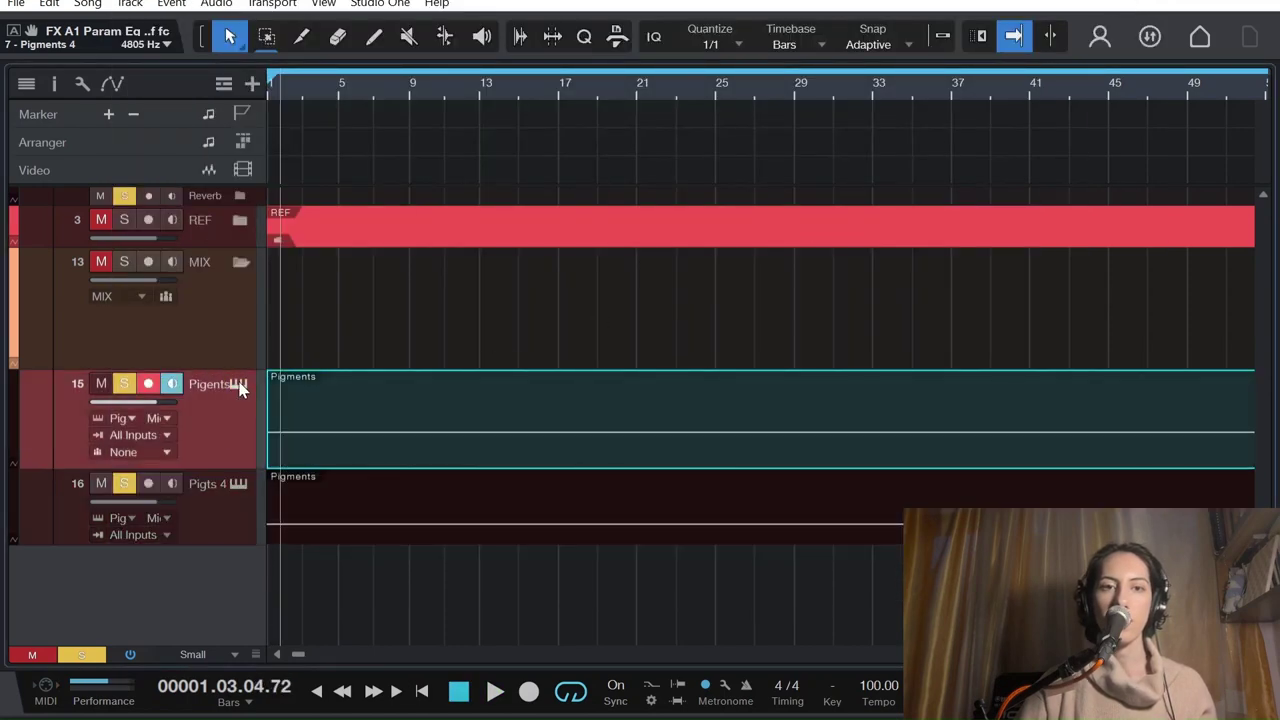
{"action": "left_click", "coordinate": [238, 384]}
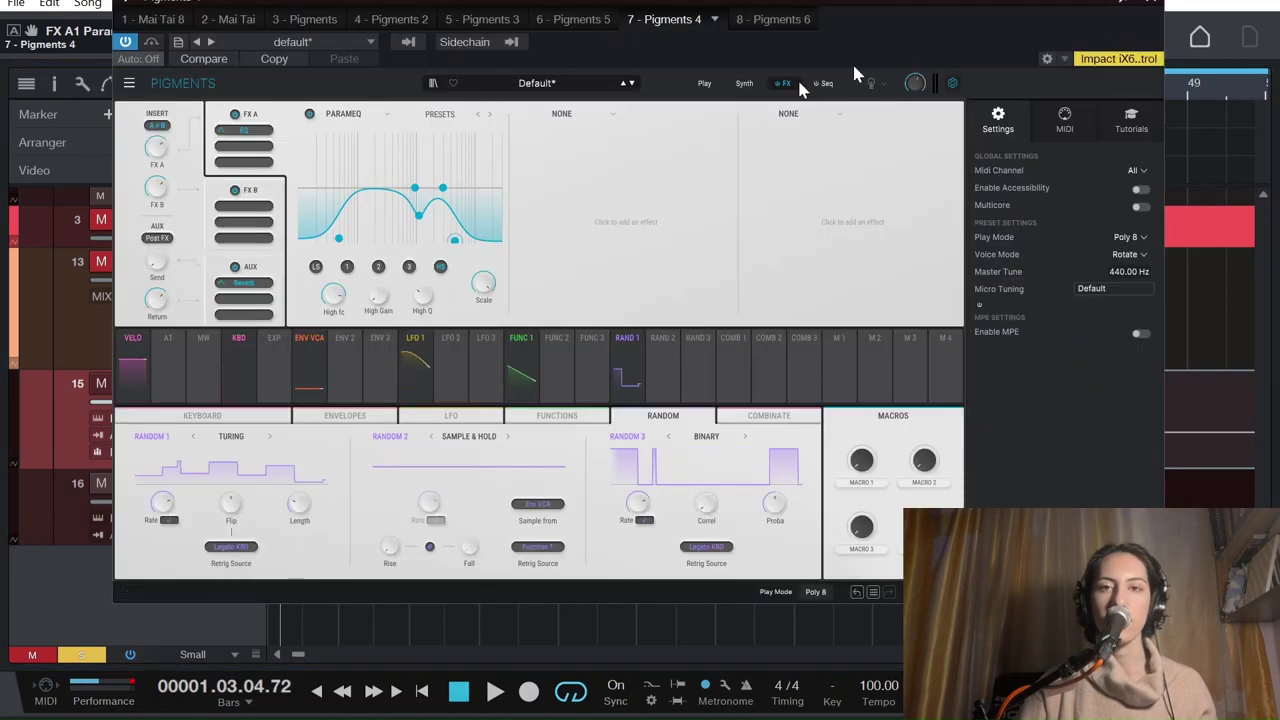
{"action": "left_click", "coordinate": [1150, 6]}
{"action": "left_click", "coordinate": [235, 488]}
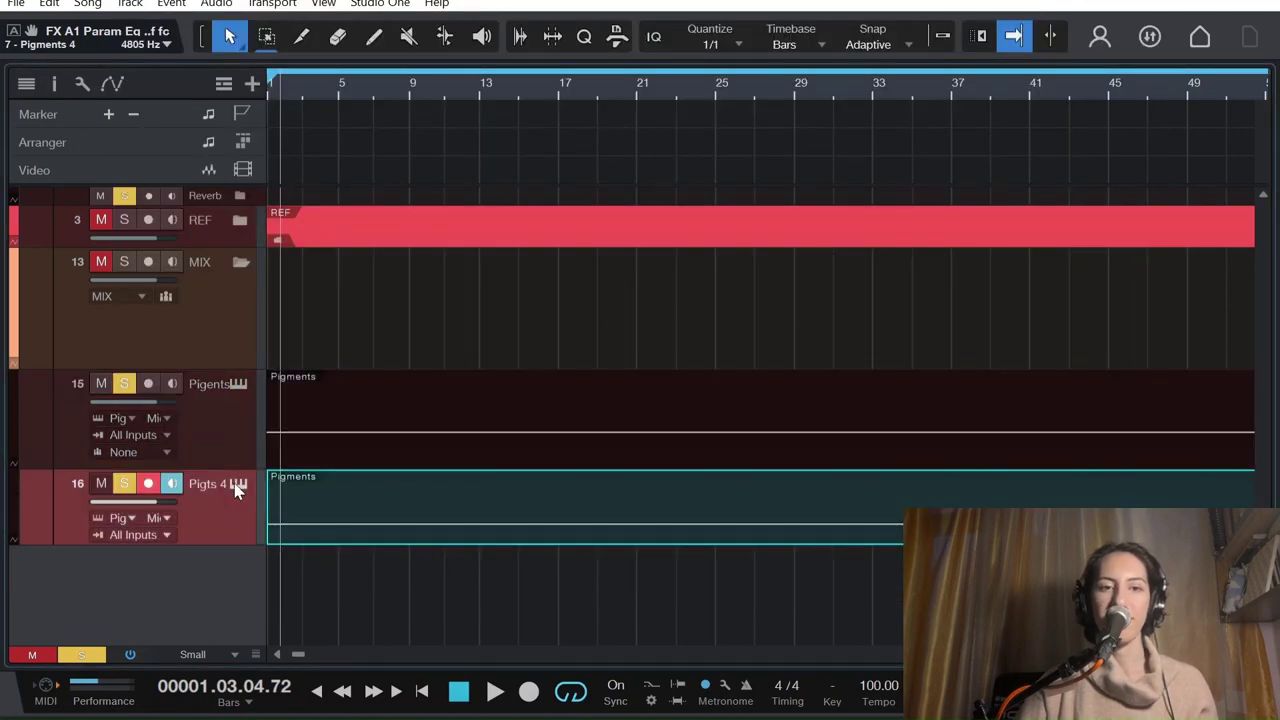
{"action": "left_click", "coordinate": [237, 485]}
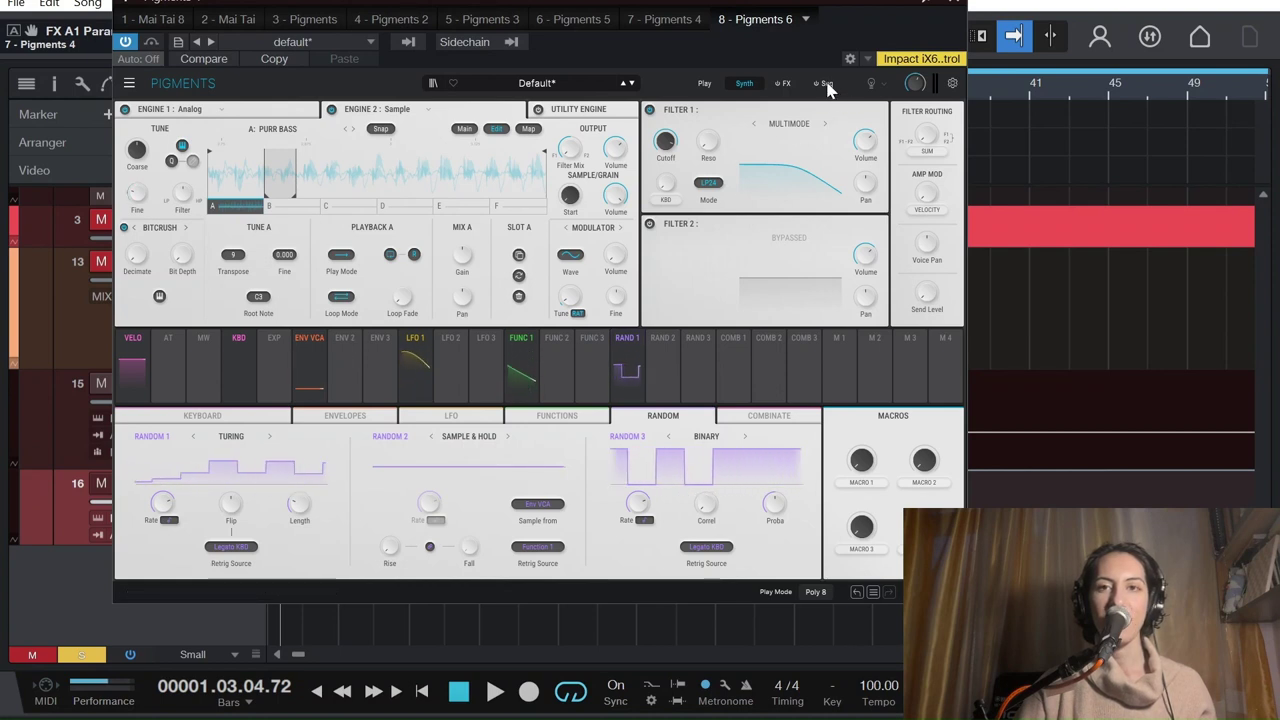
{"action": "left_click", "coordinate": [782, 83]}
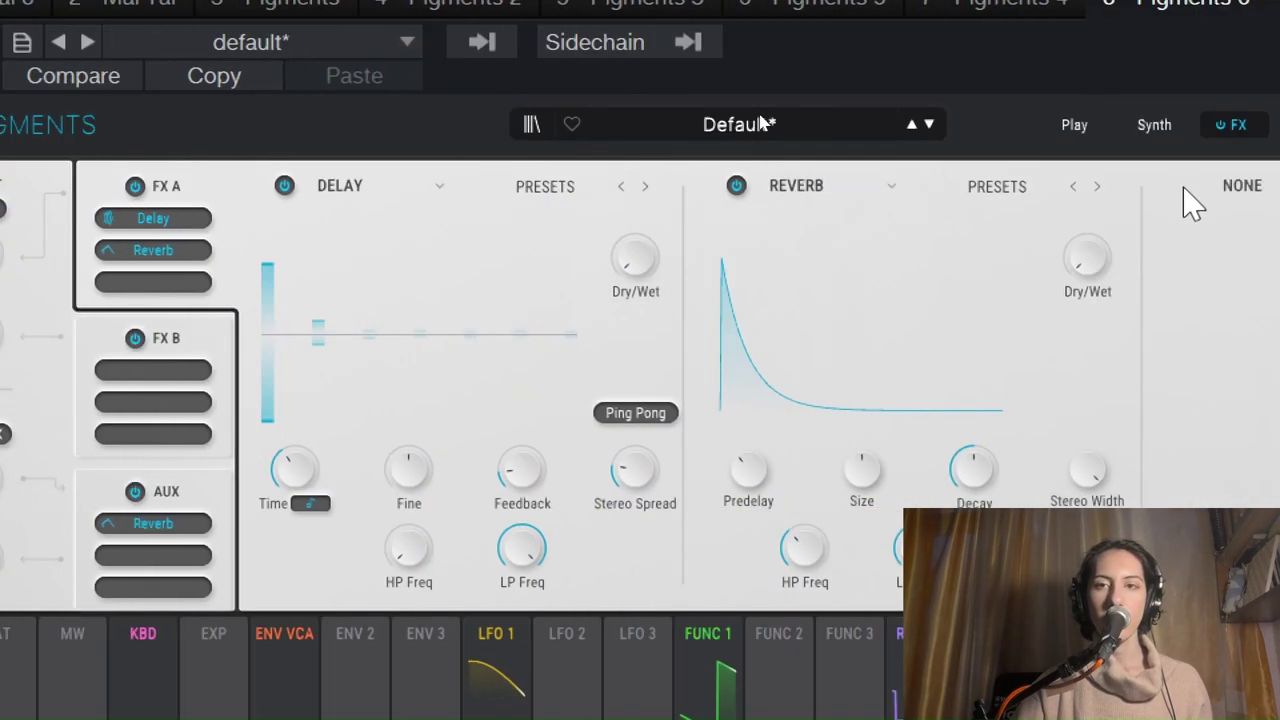
Clear the Reverb and Delay from FX A in the duplicate's Pigments and load a Param EQ in the first slot.
{"action": "left_click", "coordinate": [891, 186]}
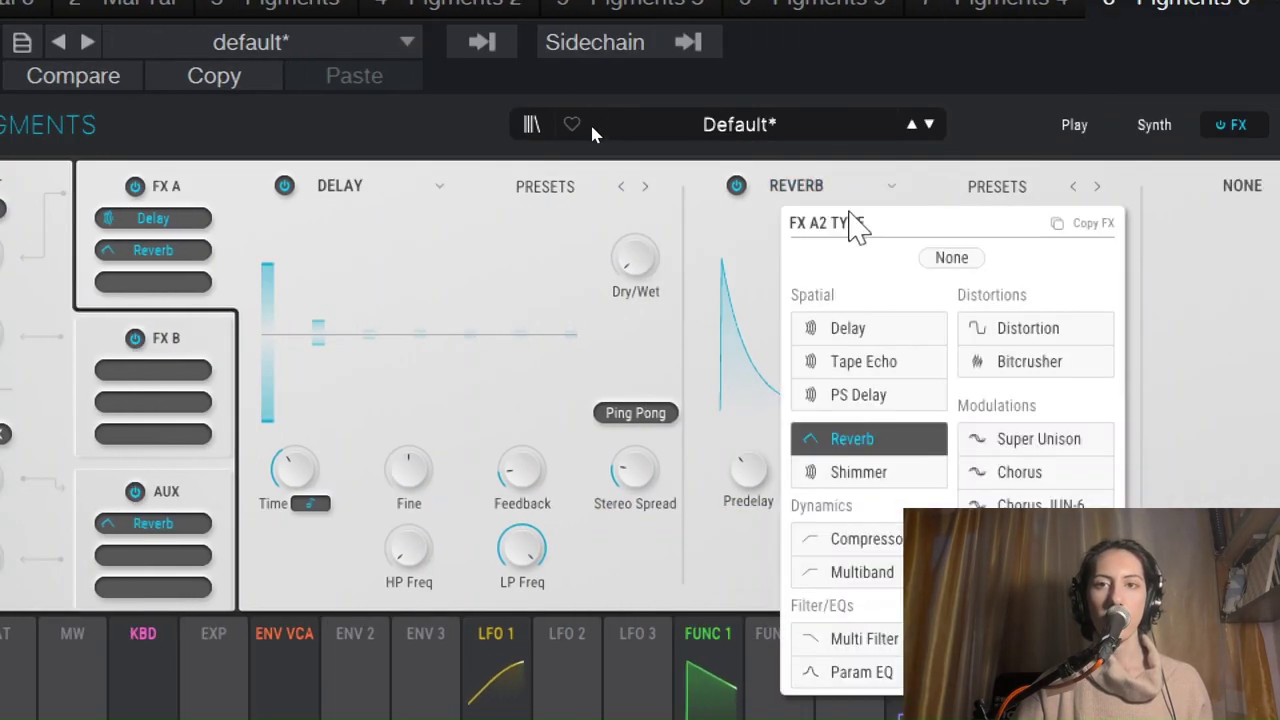
{"action": "left_click", "coordinate": [940, 258]}
{"action": "left_click", "coordinate": [440, 187]}
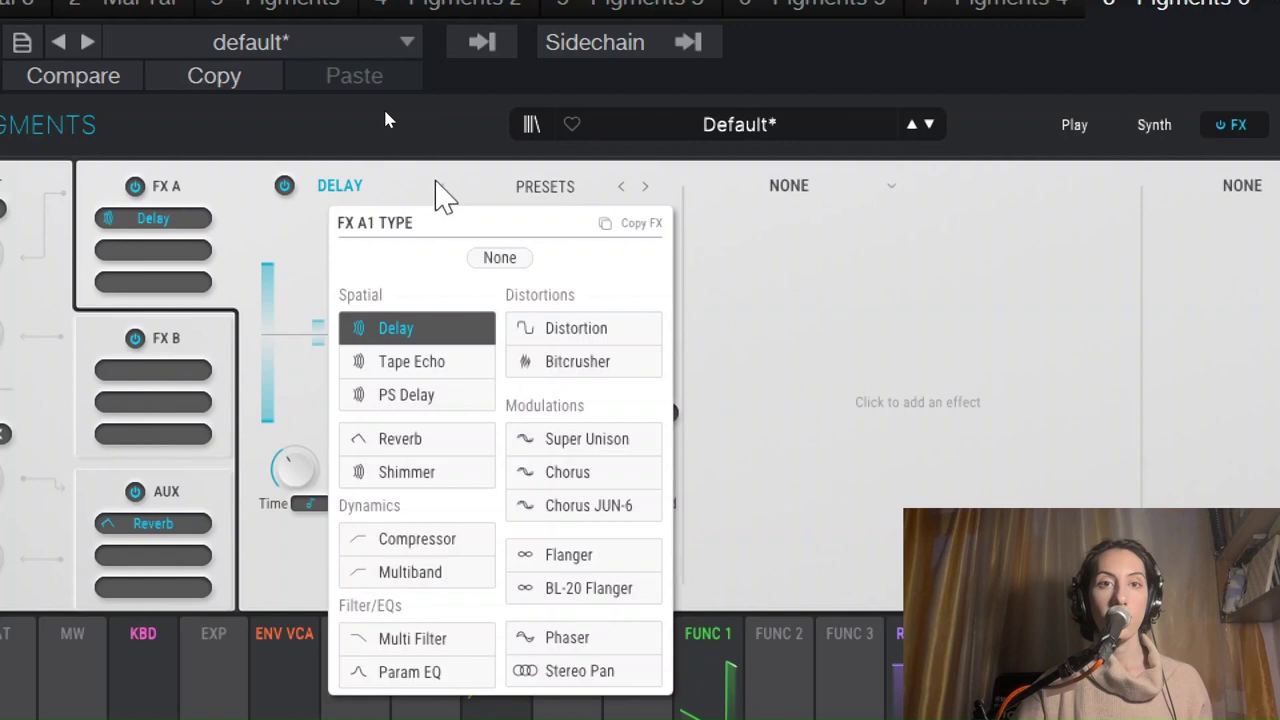
{"action": "left_click", "coordinate": [478, 262]}
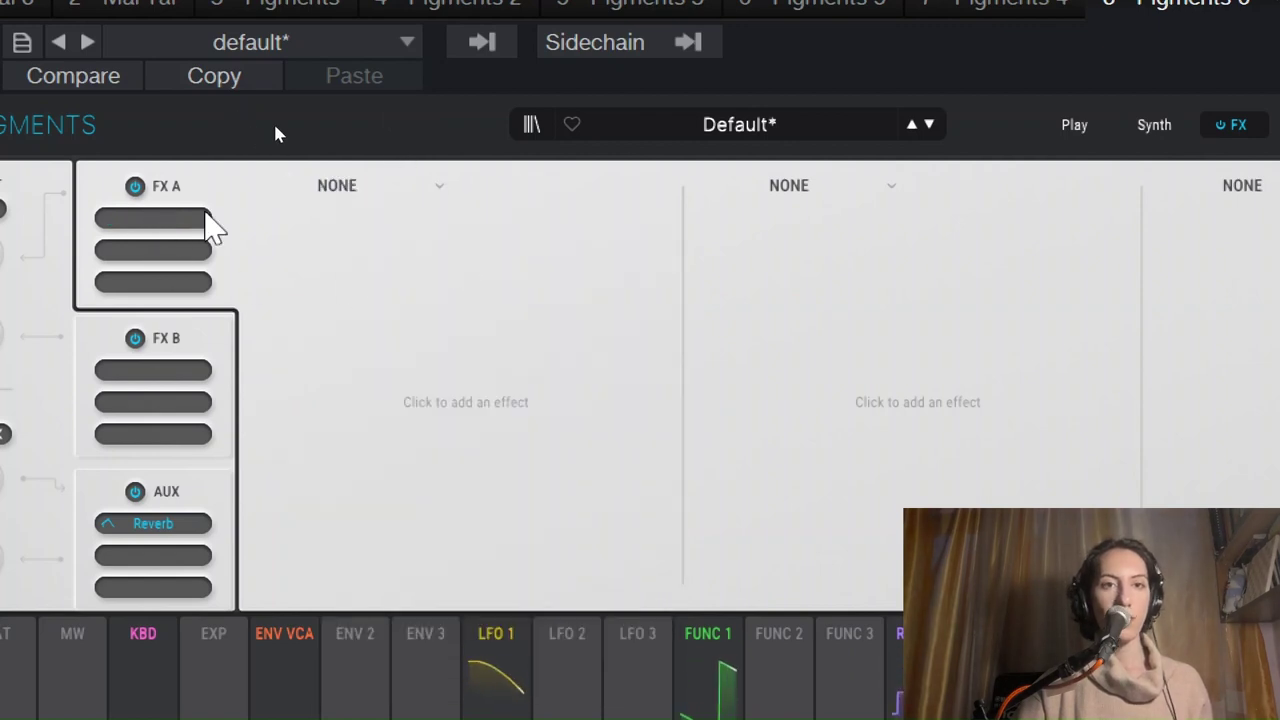
{"action": "left_click", "coordinate": [360, 188]}
{"action": "left_click", "coordinate": [405, 670]}
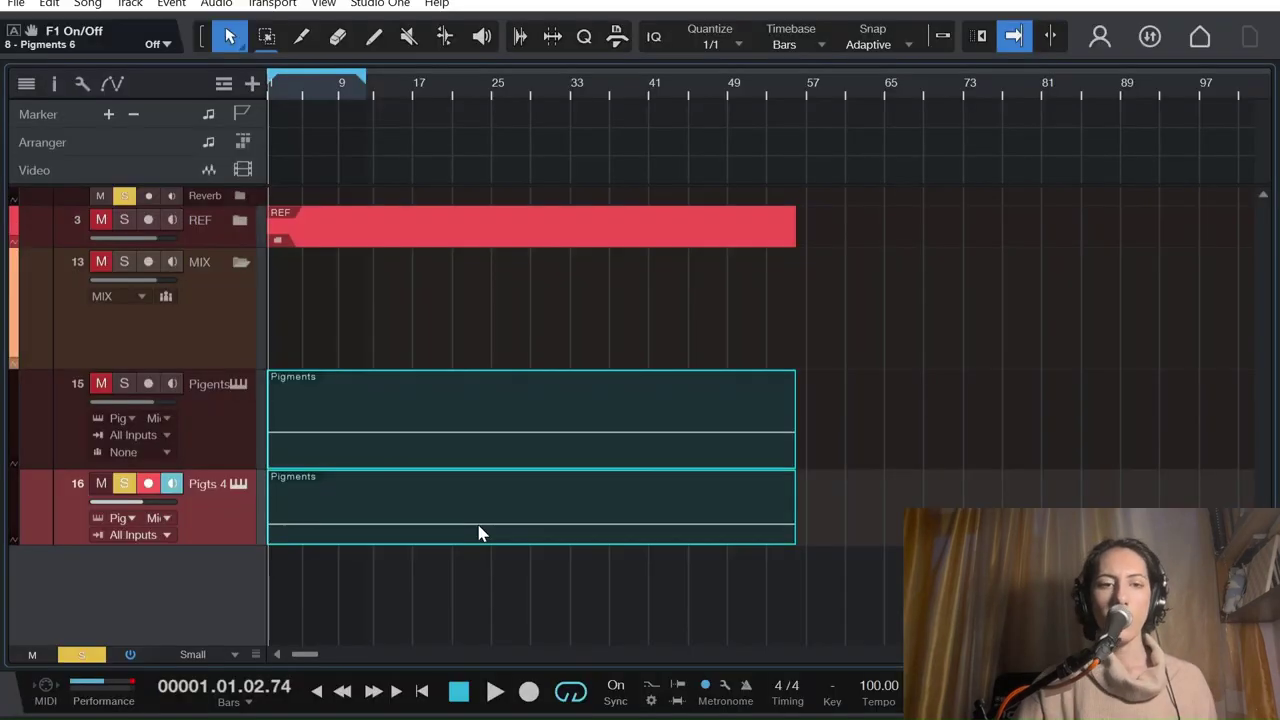
Reopen the duplicated track's Pigments instance and add a Distortion effect in the second slot after the Param EQ.
{"action": "left_click", "coordinate": [236, 488]}
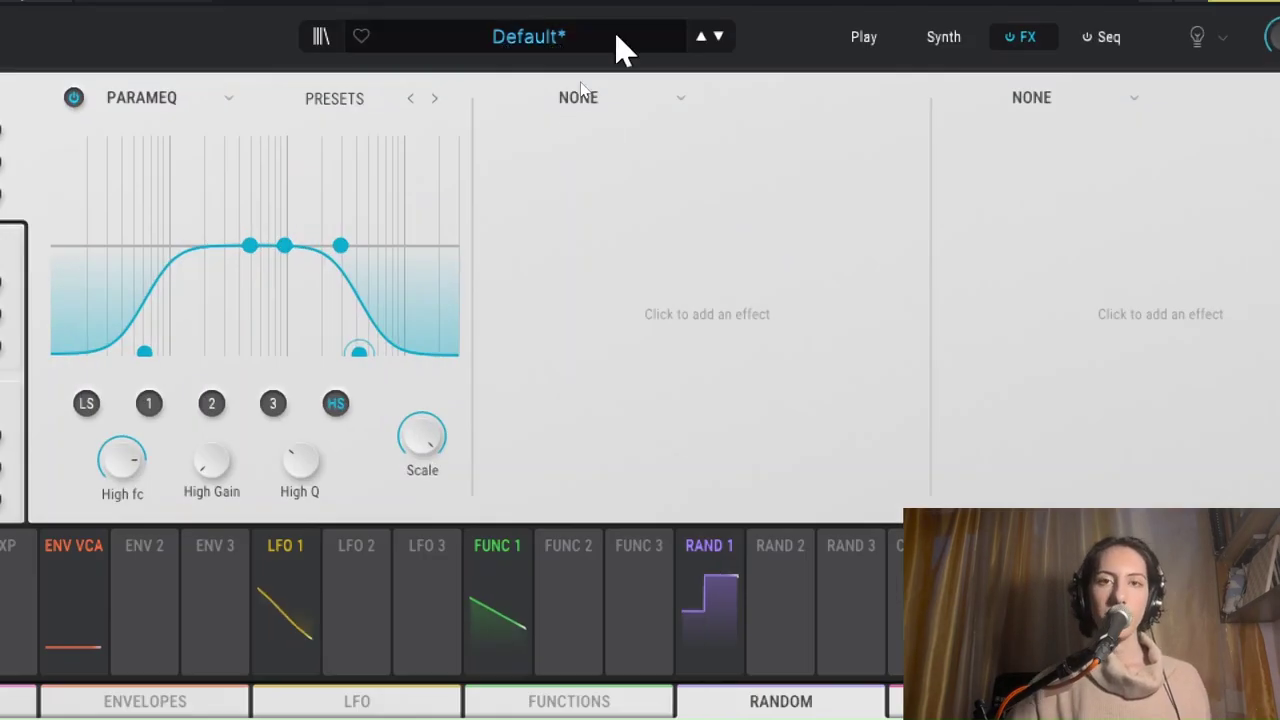
{"action": "left_click", "coordinate": [578, 97]}
{"action": "left_click", "coordinate": [800, 209]}
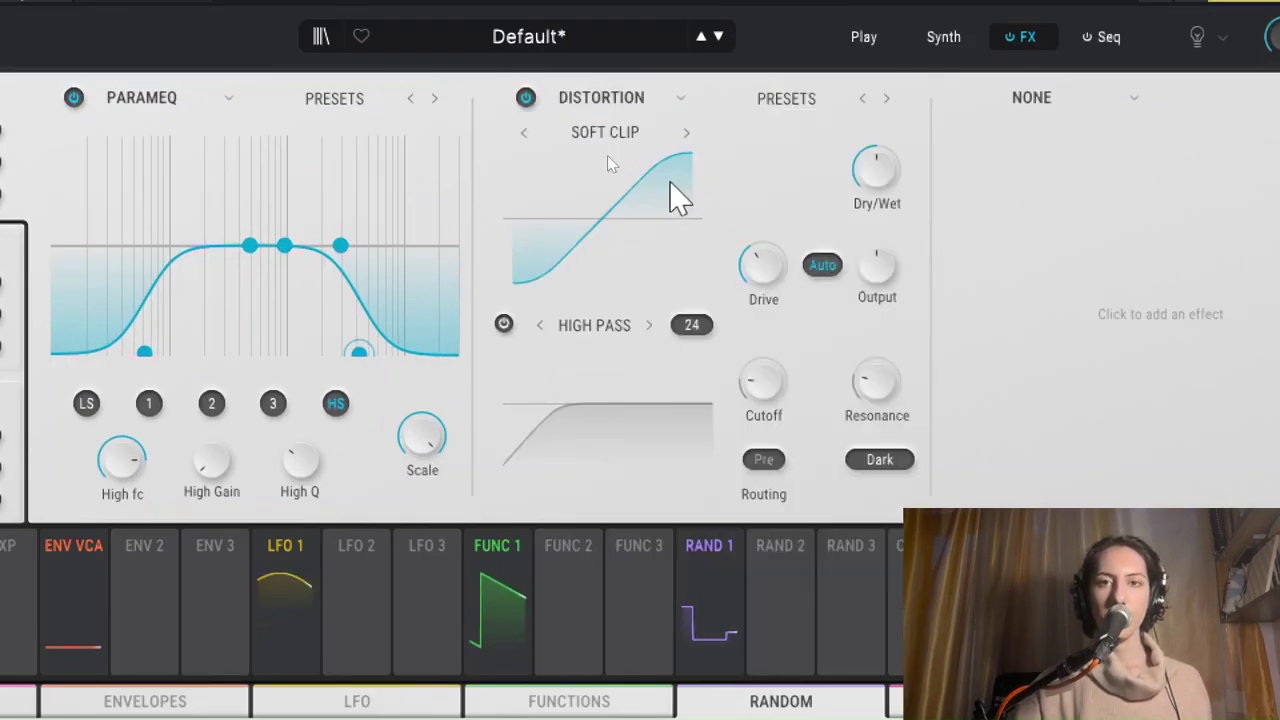
Step through the Distortion effect's types, from Soft Clip past Germanium and Howl, to review the available curves.
{"action": "left_click", "coordinate": [686, 132]}
{"action": "left_click", "coordinate": [686, 132]}
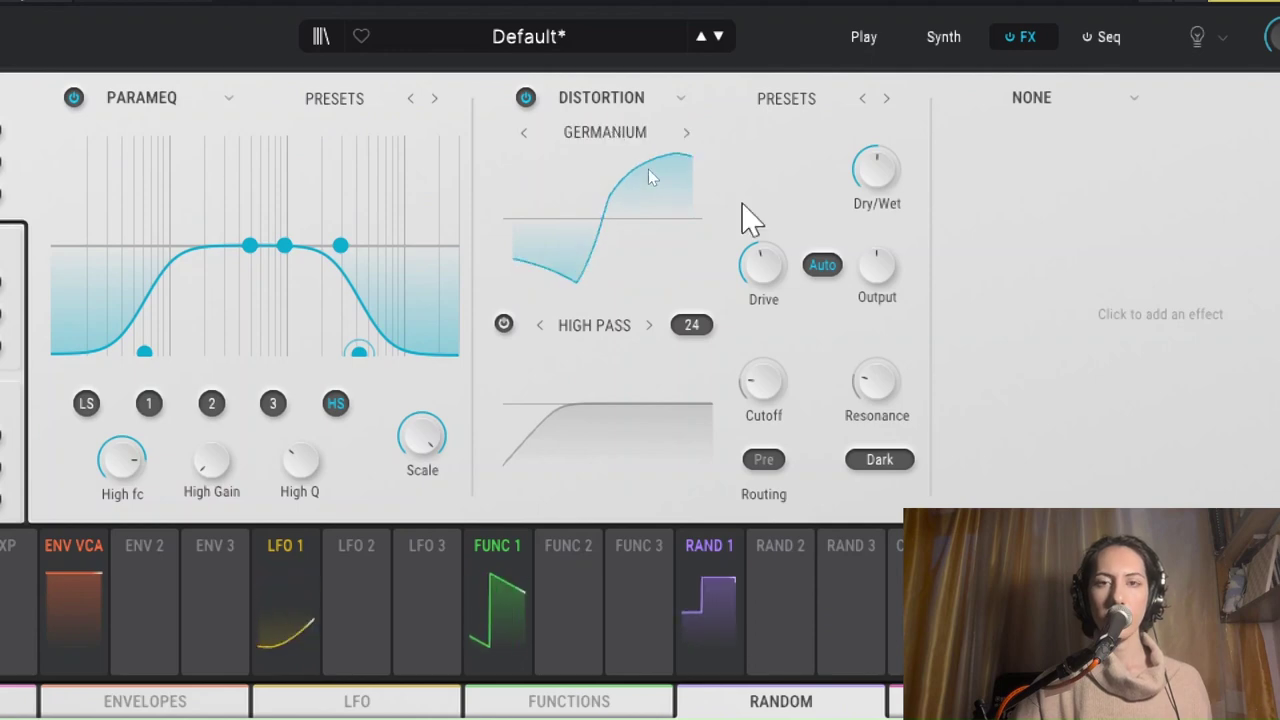
{"action": "left_click", "coordinate": [688, 133]}
{"action": "left_click", "coordinate": [688, 133]}
{"action": "left_click", "coordinate": [688, 133]}
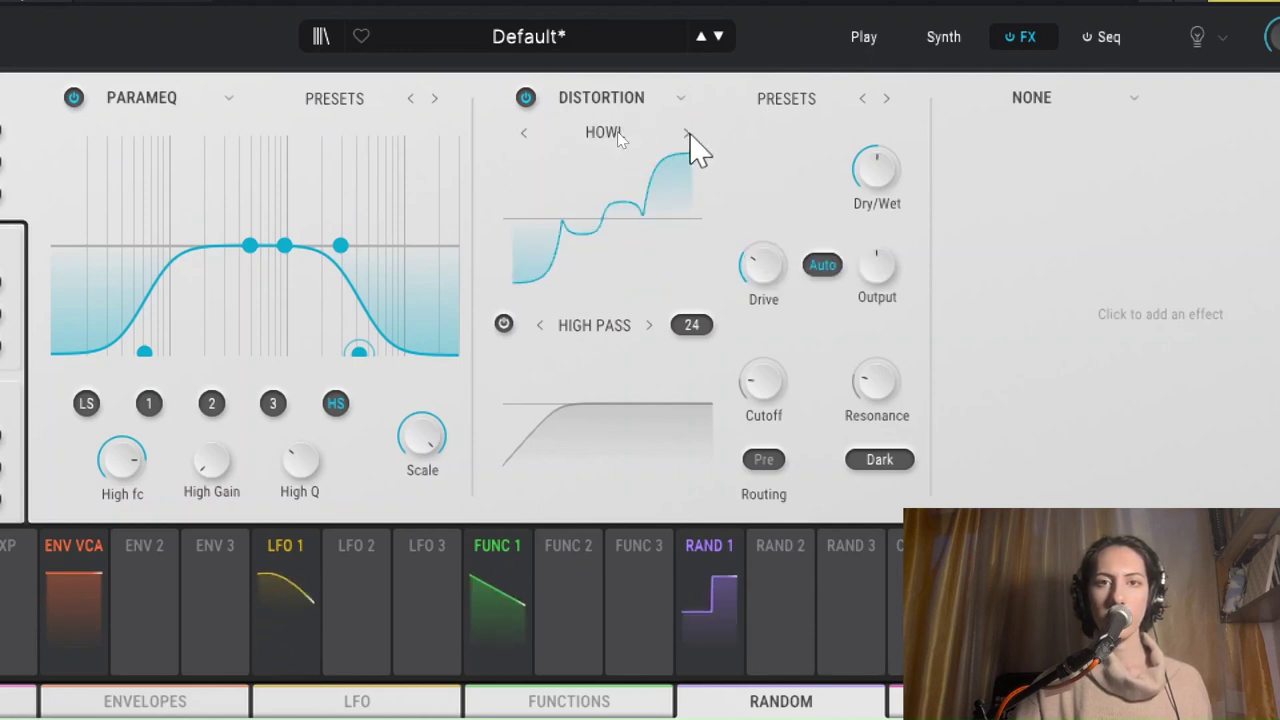
{"action": "left_click", "coordinate": [688, 133]}
{"action": "left_click", "coordinate": [688, 133]}
{"action": "left_click", "coordinate": [688, 133]}
{"action": "left_click", "coordinate": [688, 133]}
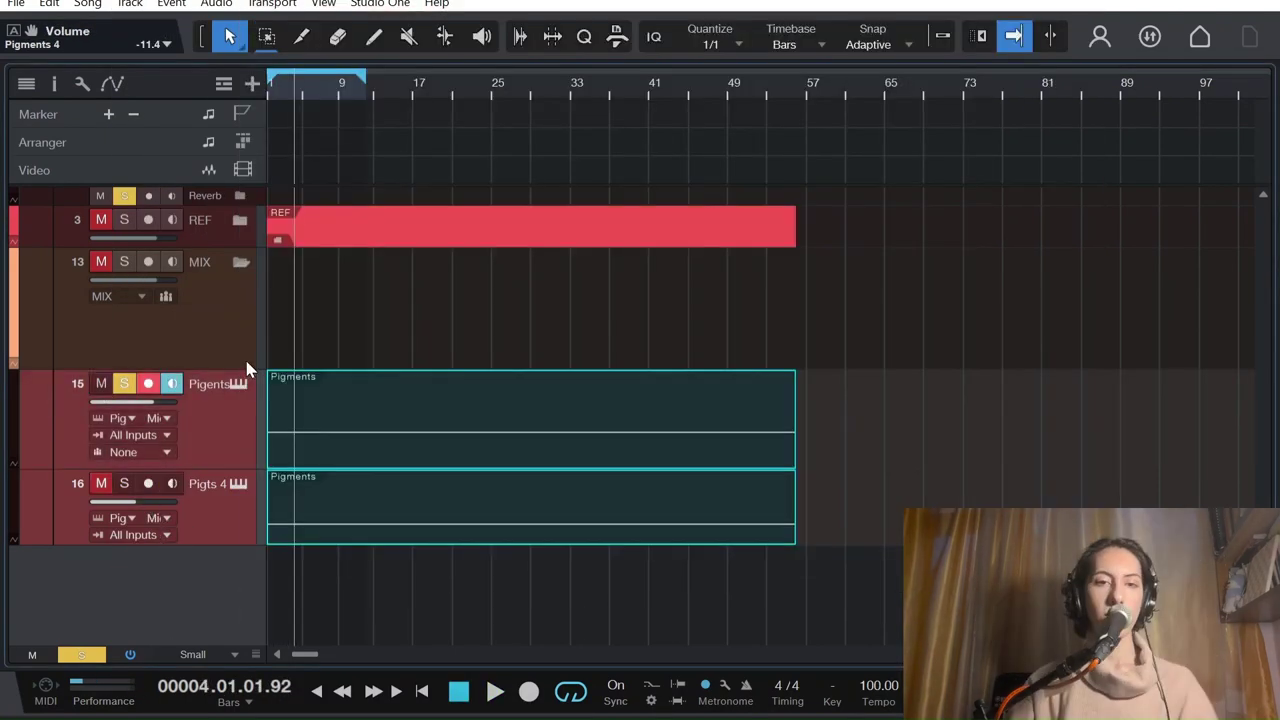
Move both Pigments tracks into the MIX folder and add a send to FX channel C on the MIX channel.
{"action": "left_click_drag", "start_coordinate": [215, 410], "coordinate": [226, 341]}
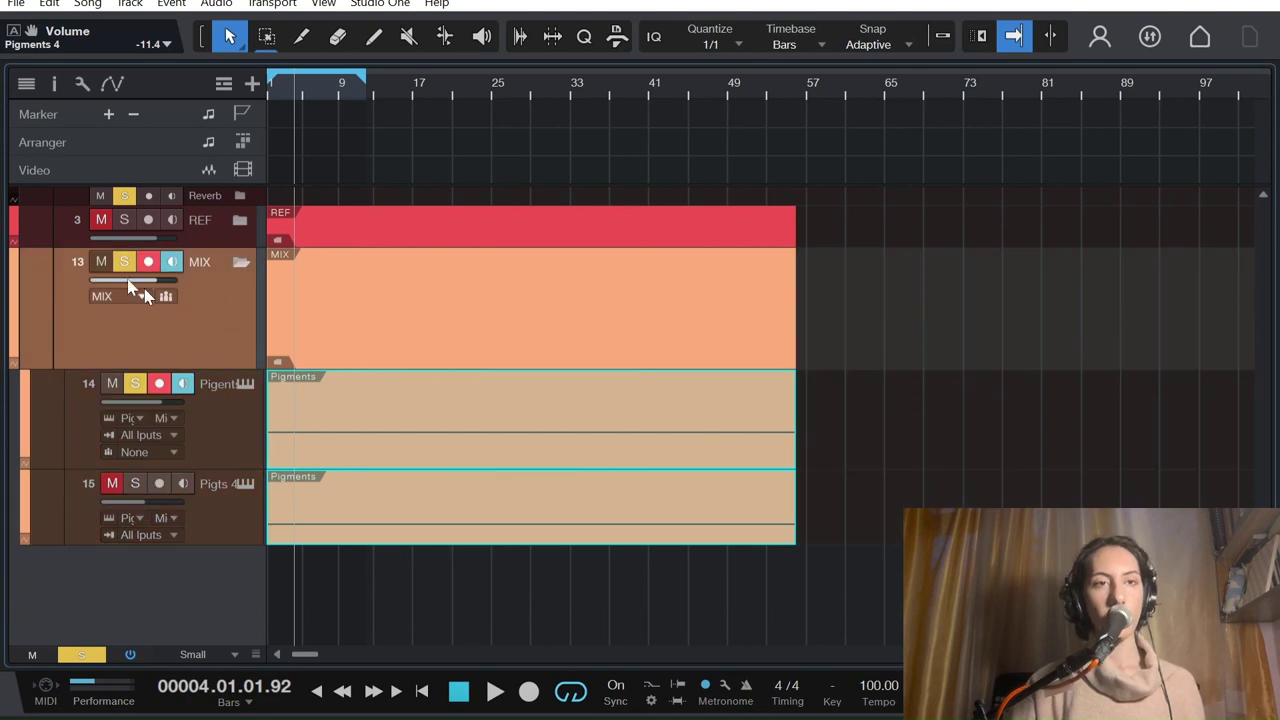
{"action": "left_click", "coordinate": [55, 87]}
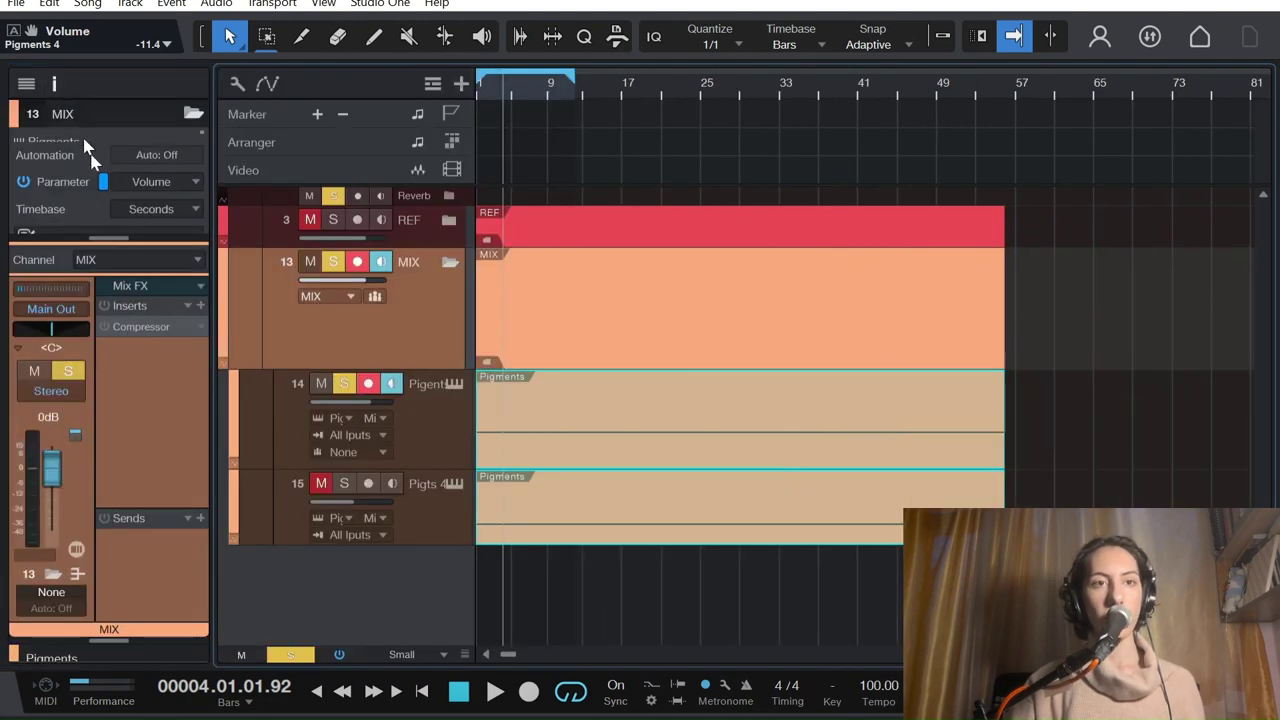
{"action": "left_click", "coordinate": [196, 520]}
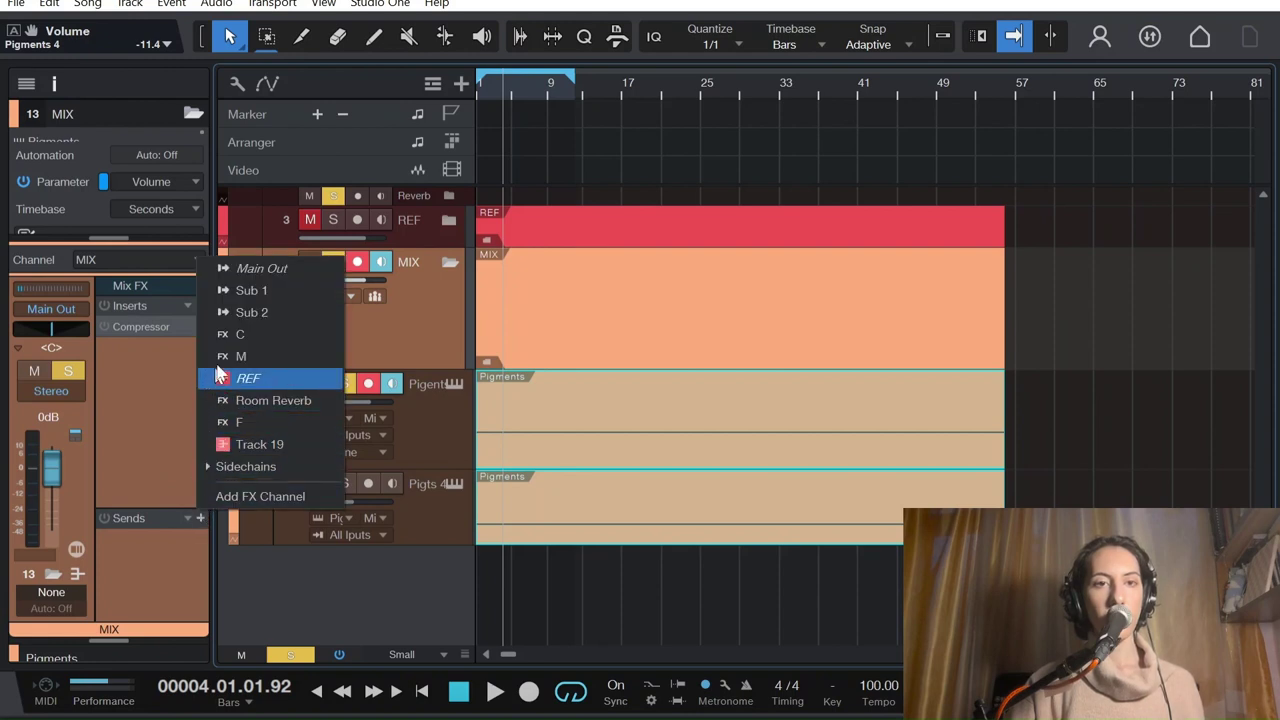
{"action": "left_click", "coordinate": [239, 335]}
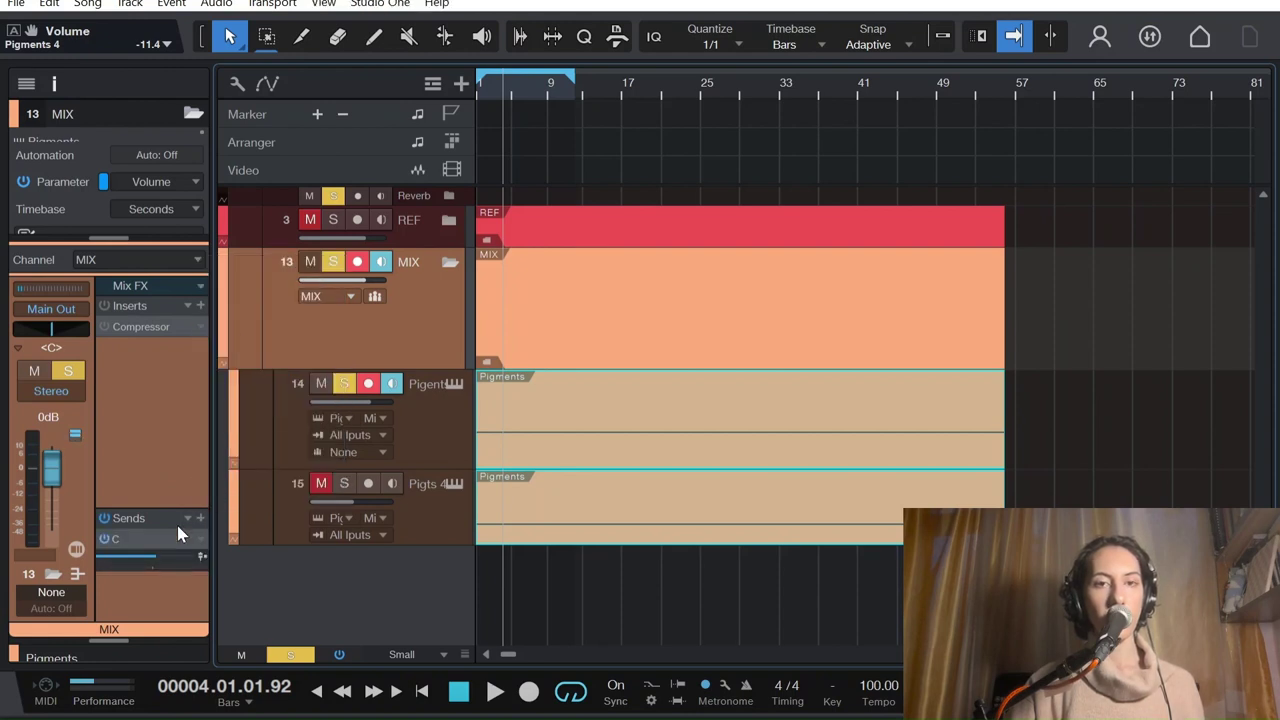
Play the song from the start and solo the duplicated Pigments track alongside the original.
{"action": "key", "text": "comma"}
{"action": "key", "text": "space"}
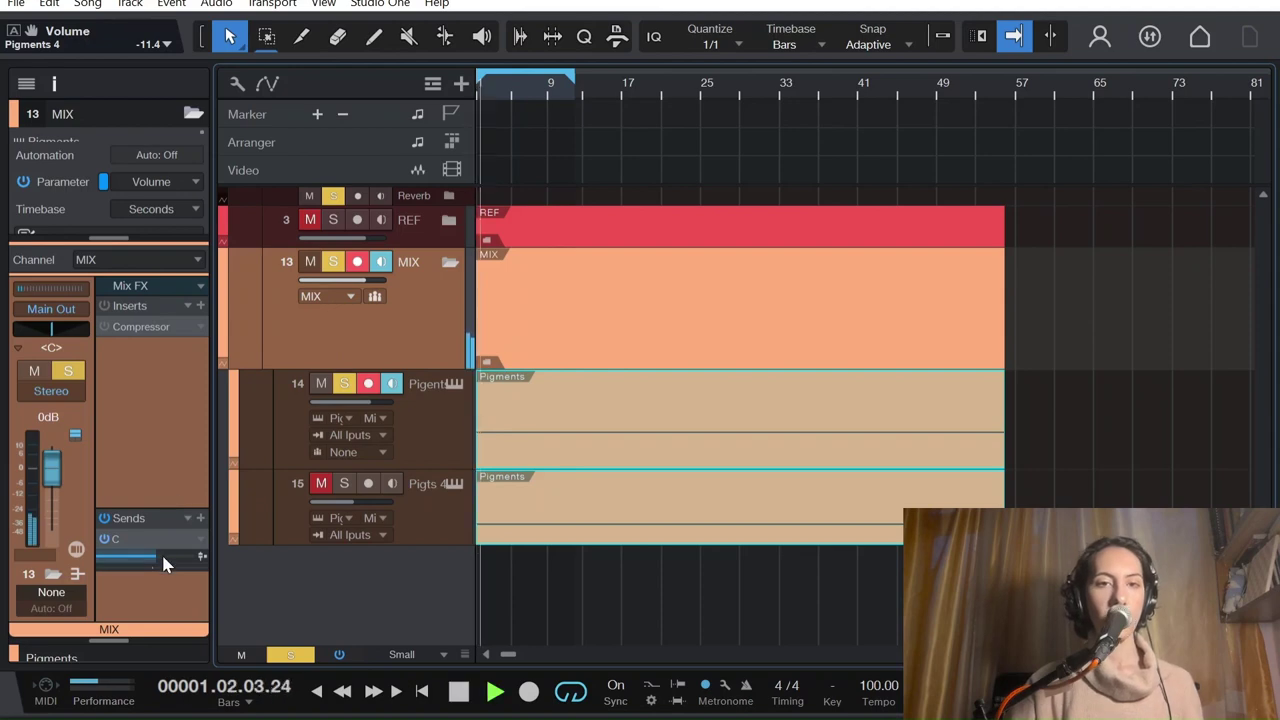
{"action": "left_click", "coordinate": [344, 483]}
{"action": "left_click", "coordinate": [420, 455]}
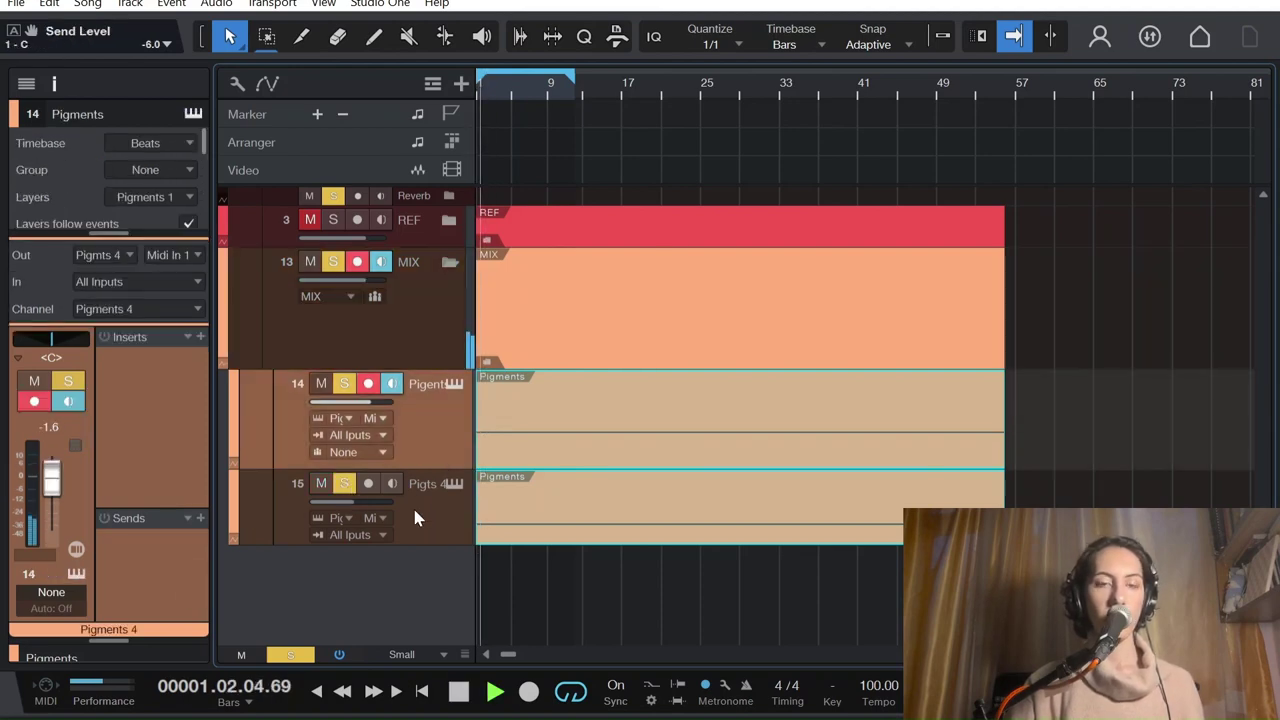
Open the duplicated track's Pigments instance, audition its sound, and switch off the duplicate's solo.
{"action": "left_click", "coordinate": [423, 362]}
{"action": "left_click", "coordinate": [454, 484]}
{"action": "key", "text": "space"}
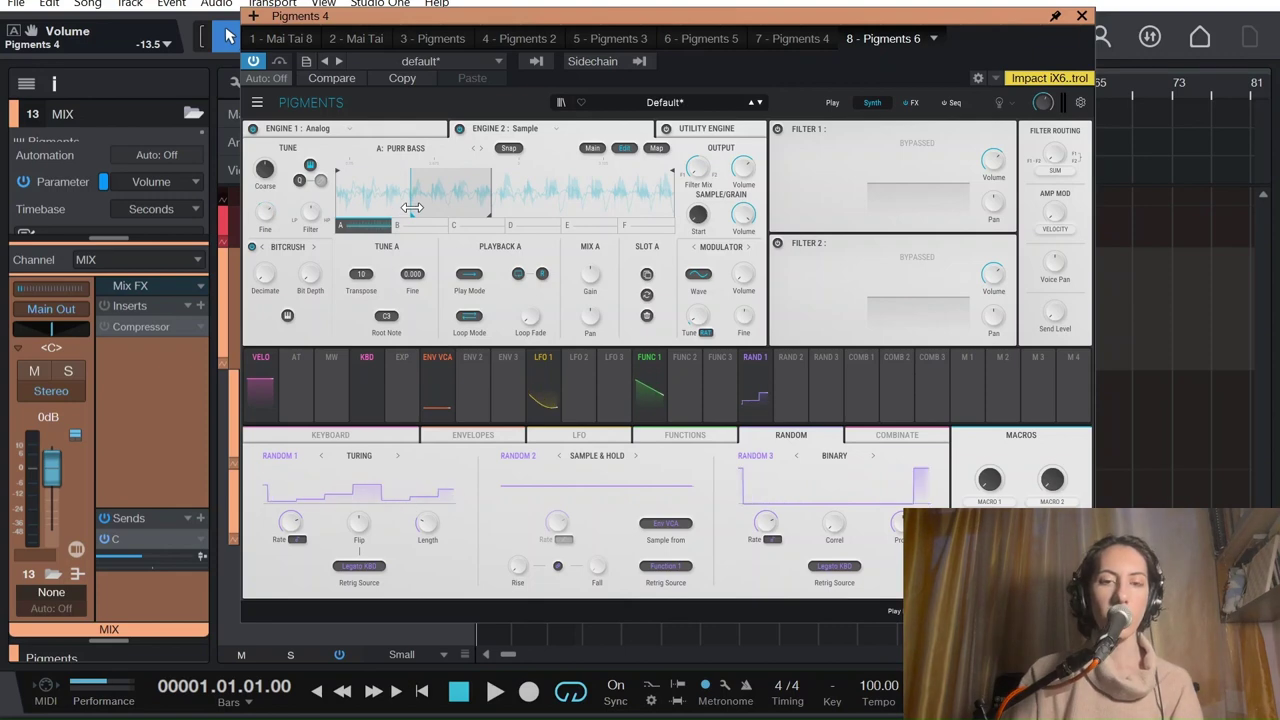
{"action": "key", "text": "space"}
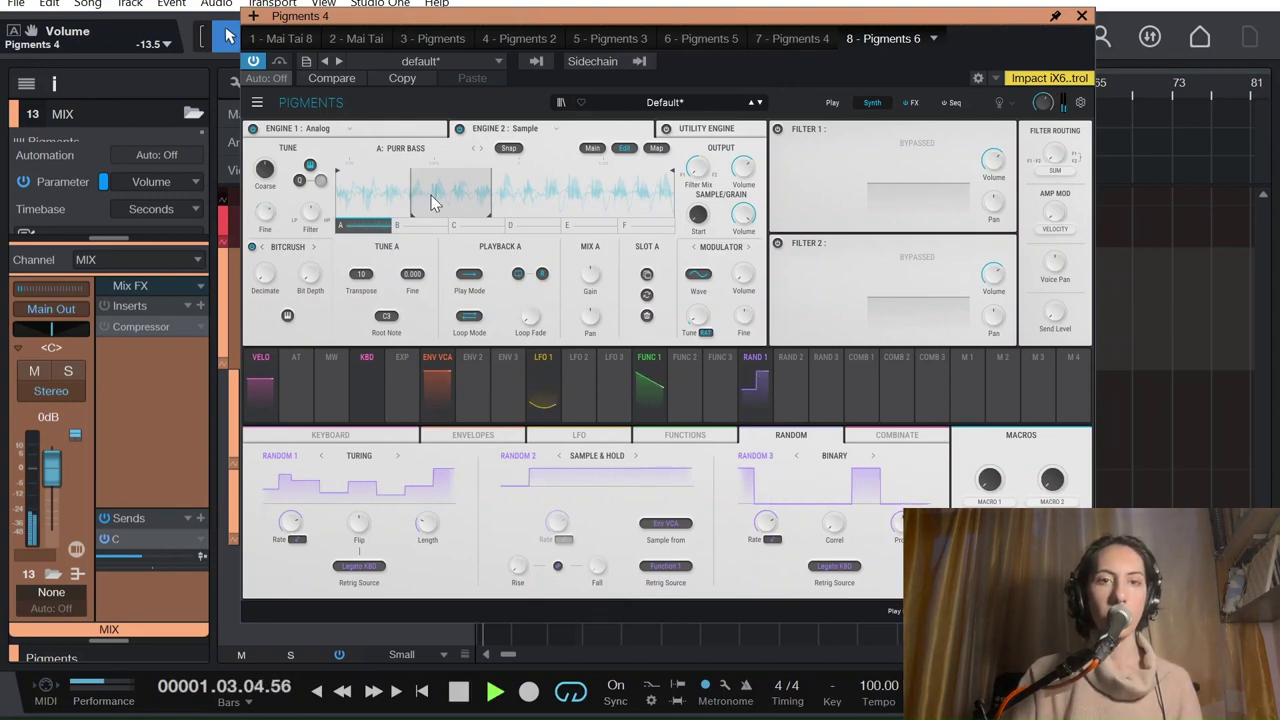
{"action": "key", "text": "s"}
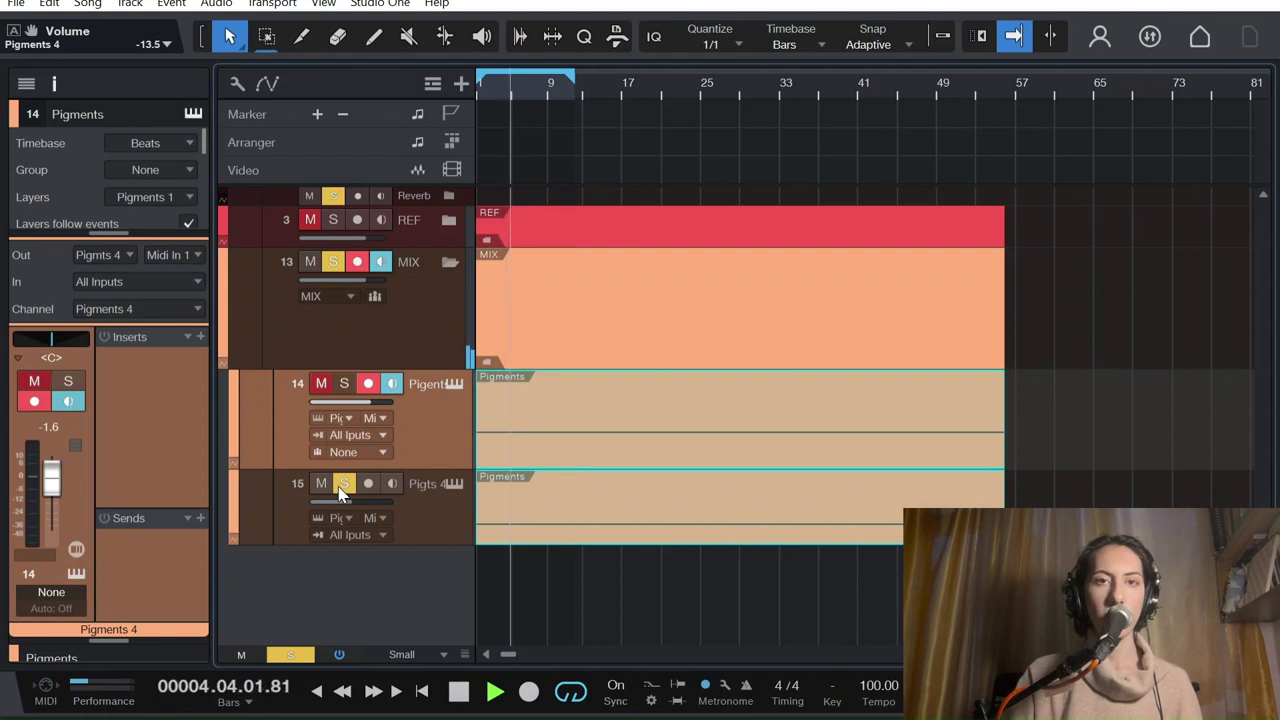
{"action": "left_click", "coordinate": [343, 484]}
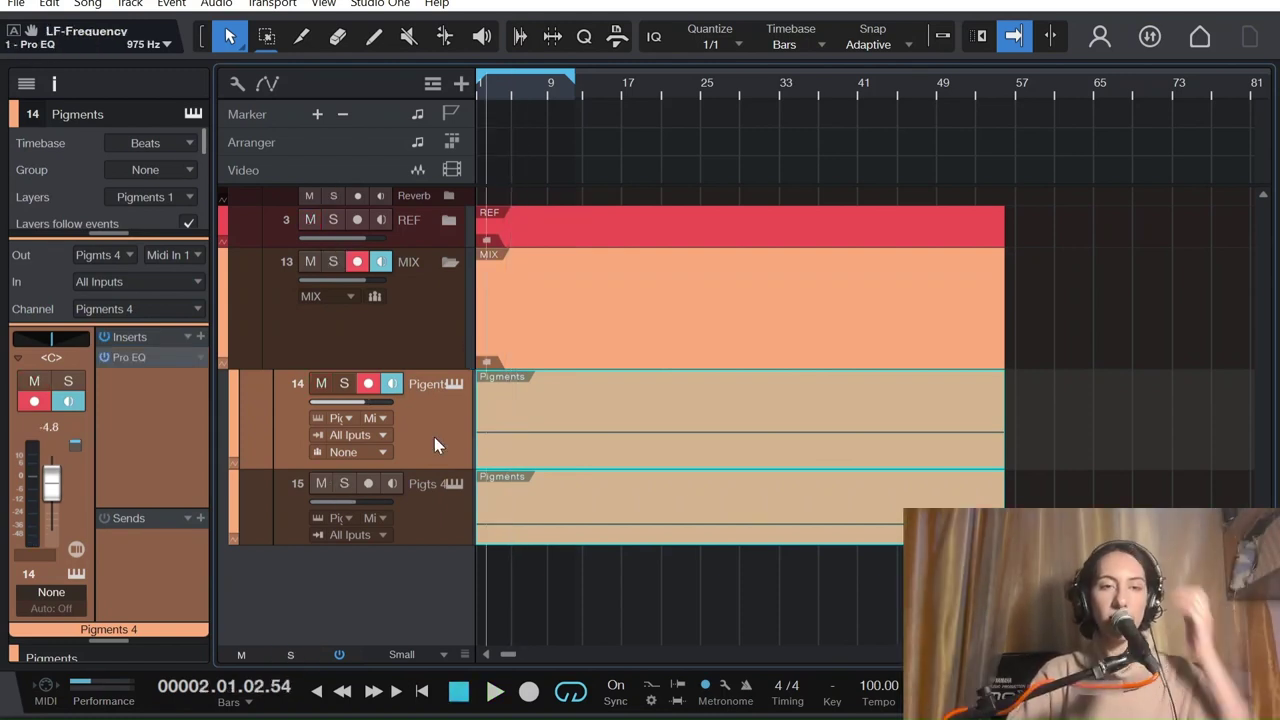
Play back the original and duplicated Pigments tracks together through the MIX folder.
{"action": "left_click", "coordinate": [449, 517]}
{"action": "left_click", "coordinate": [447, 452]}
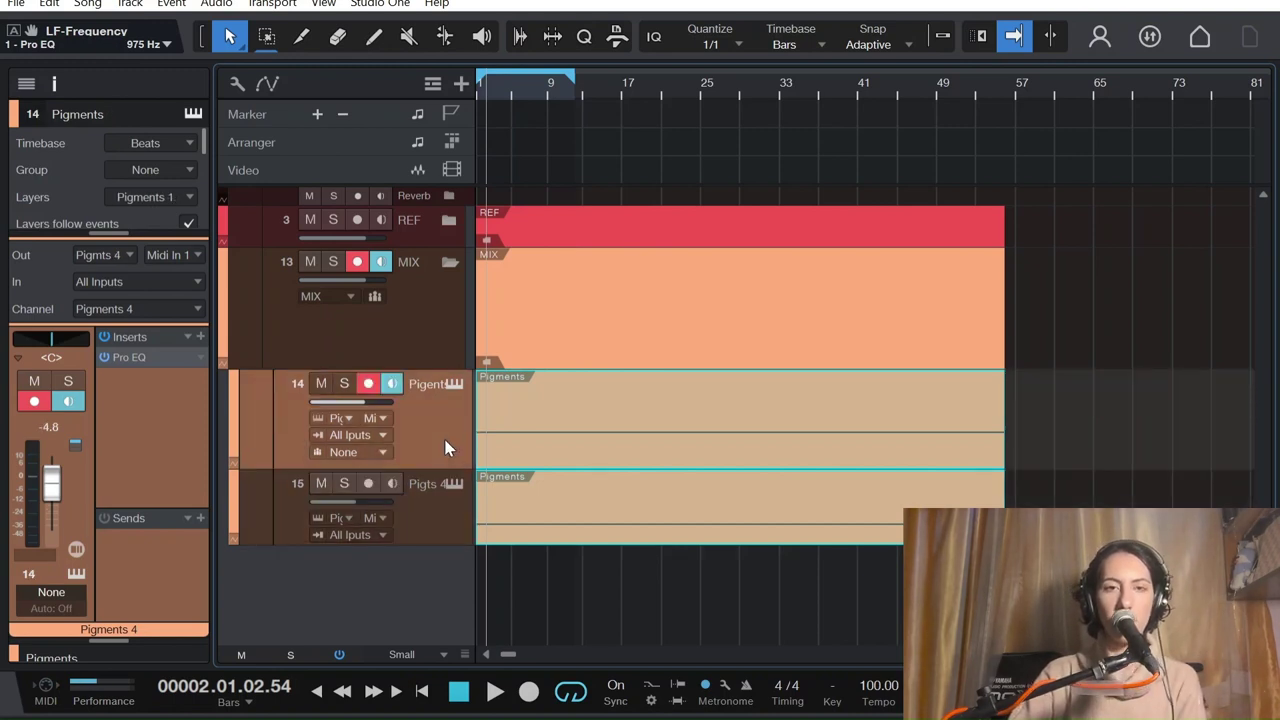
{"action": "key", "text": "space"}
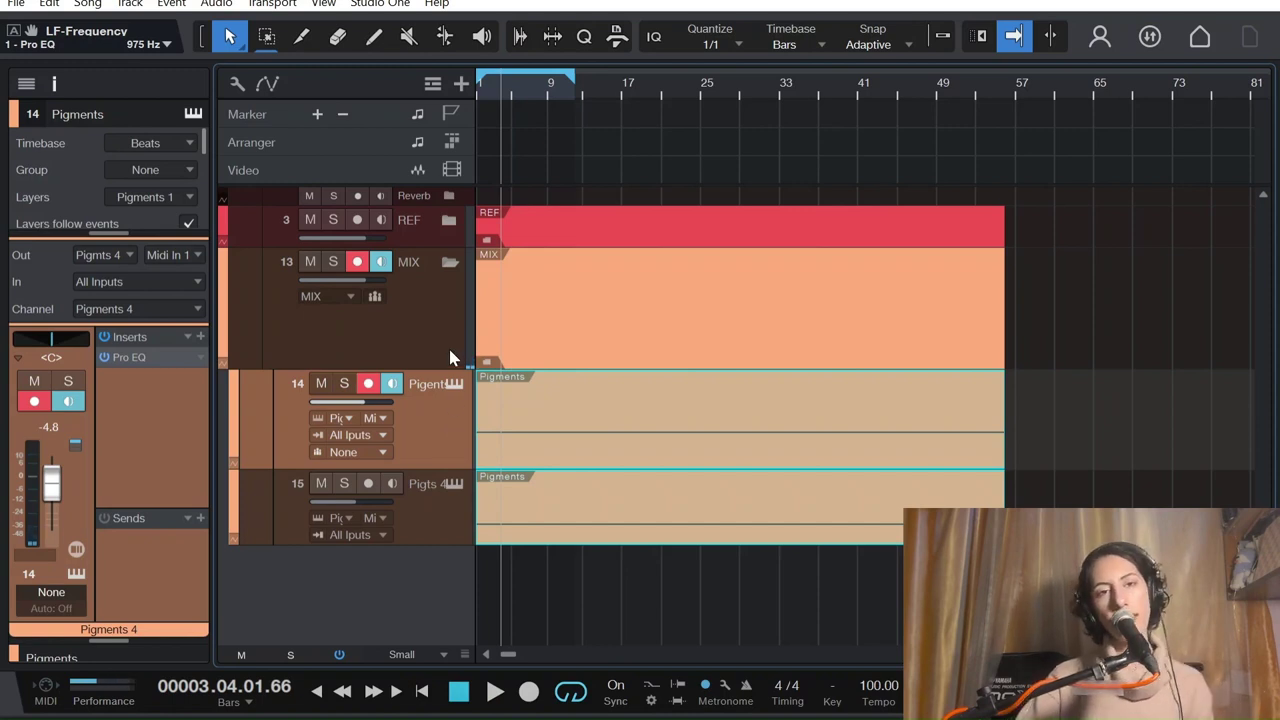
{"action": "left_click", "coordinate": [448, 345]}
{"action": "left_click", "coordinate": [452, 432]}
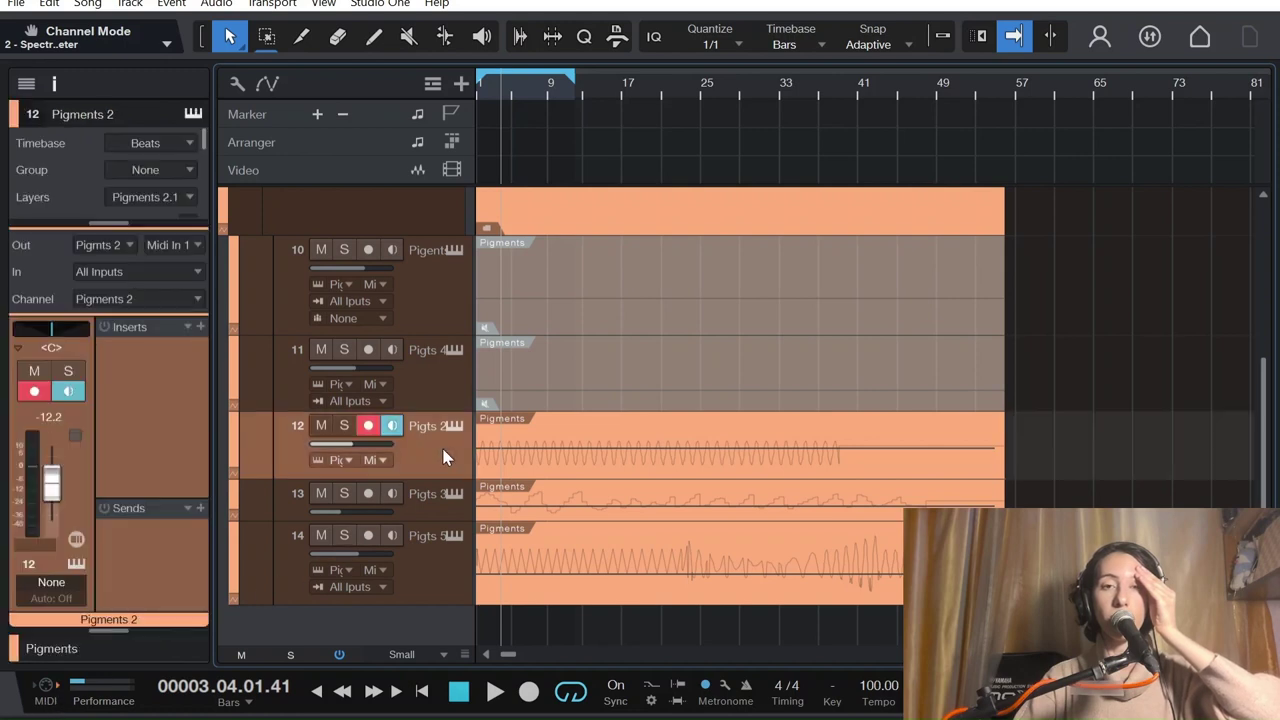
Compare the other Pigments layers with the original pair in playback, activating the pair's clips and muting those on the other three tracks.
{"action": "left_click", "coordinate": [441, 444]}
{"action": "key", "text": "space"}
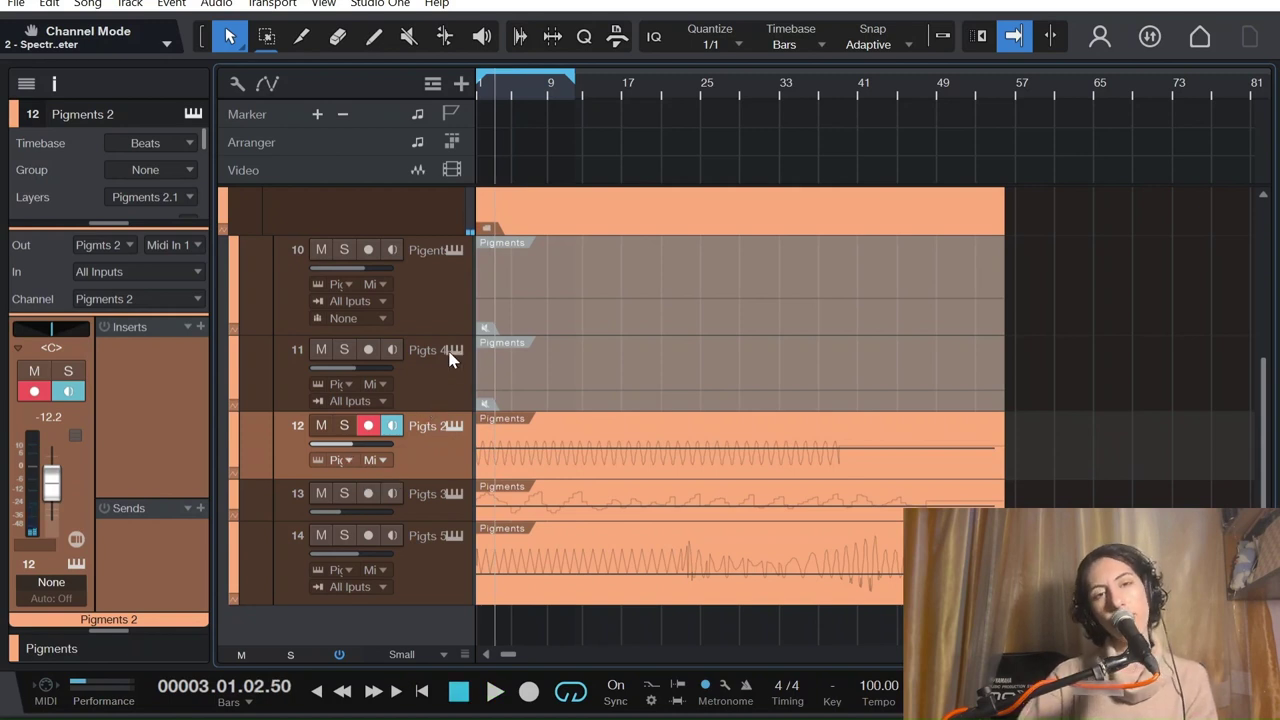
{"action": "left_click", "coordinate": [457, 382]}
{"action": "left_click", "coordinate": [652, 321]}
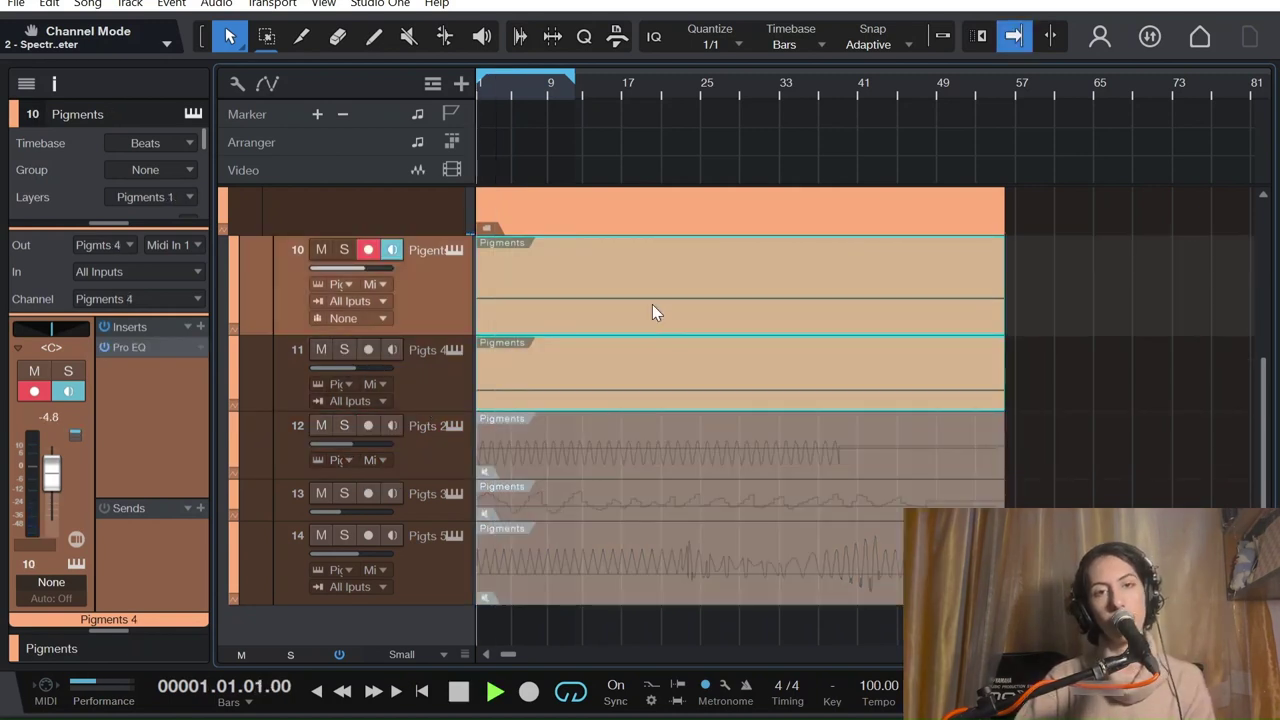
{"action": "key", "text": "space"}
{"action": "scroll", "coordinate": [423, 363], "scroll_direction": "up", "scroll_amount": 3}
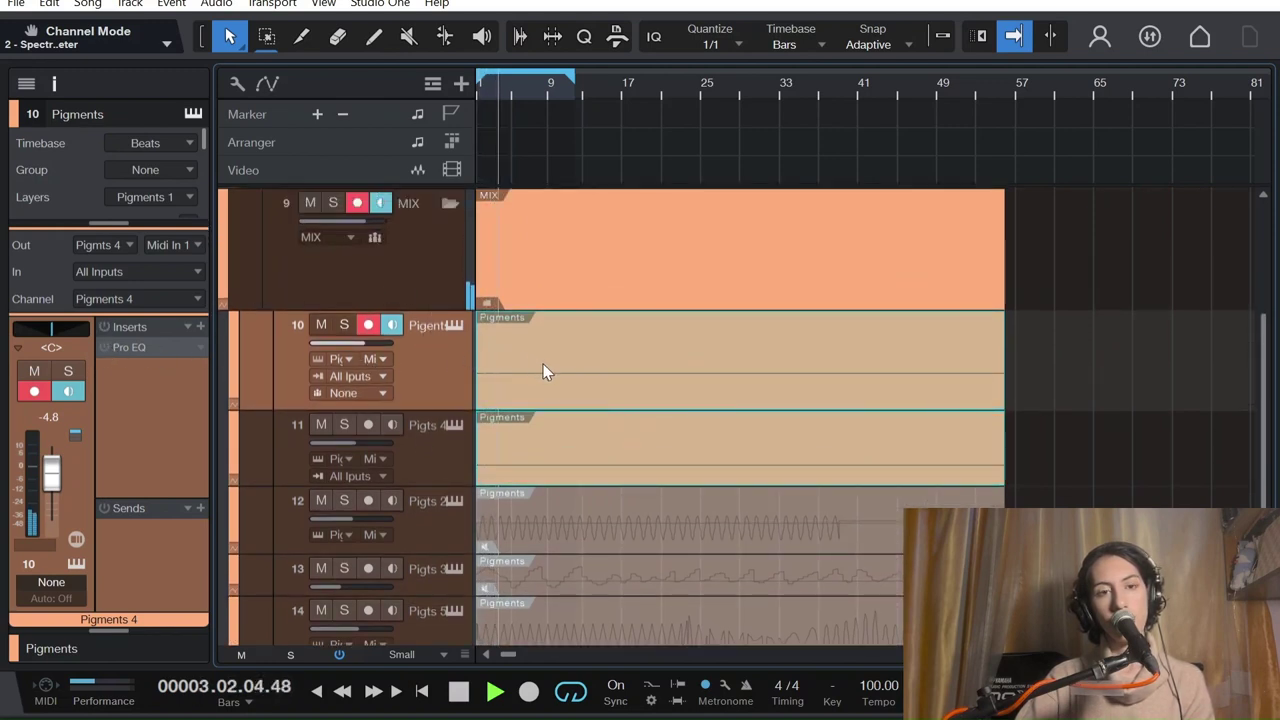
{"action": "key", "text": "space"}
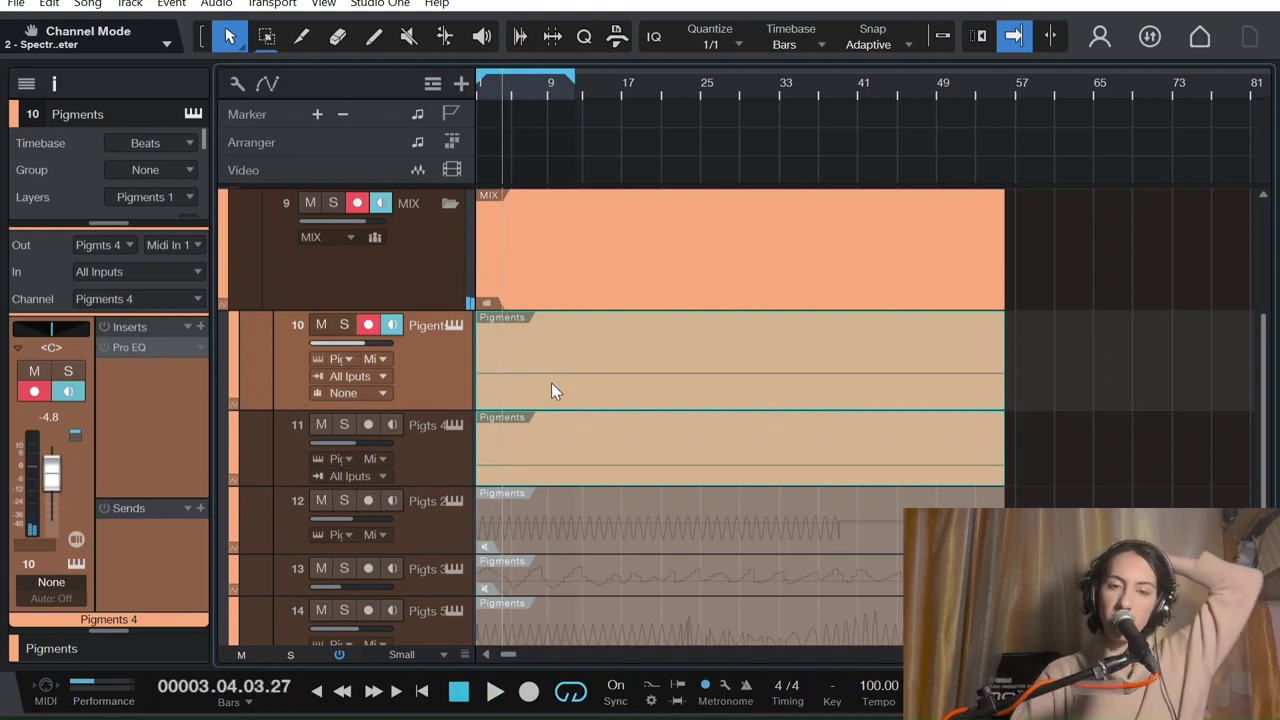